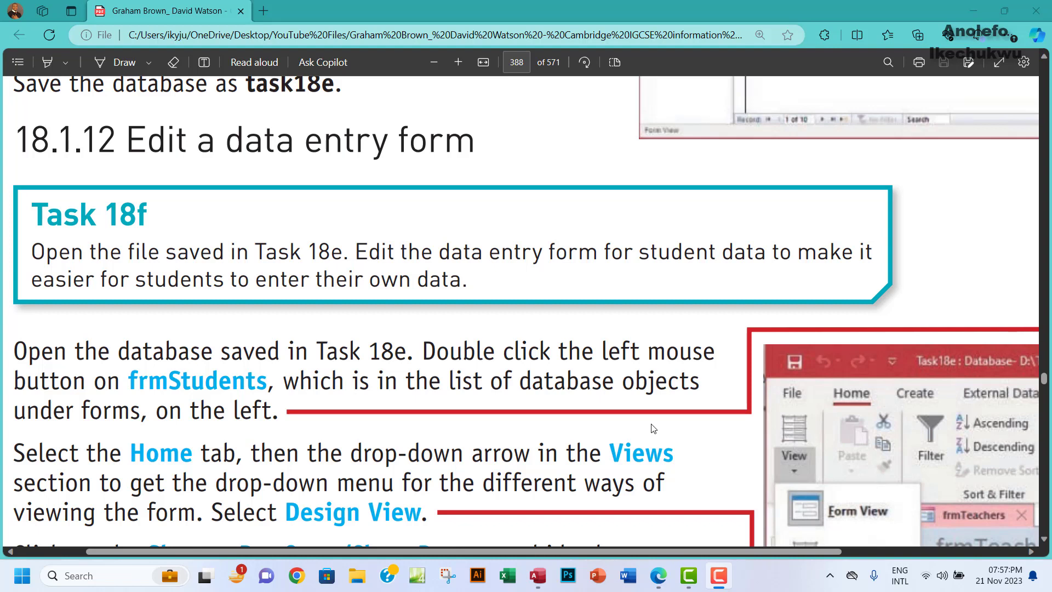
pyautogui.doubleClick(258, 251)
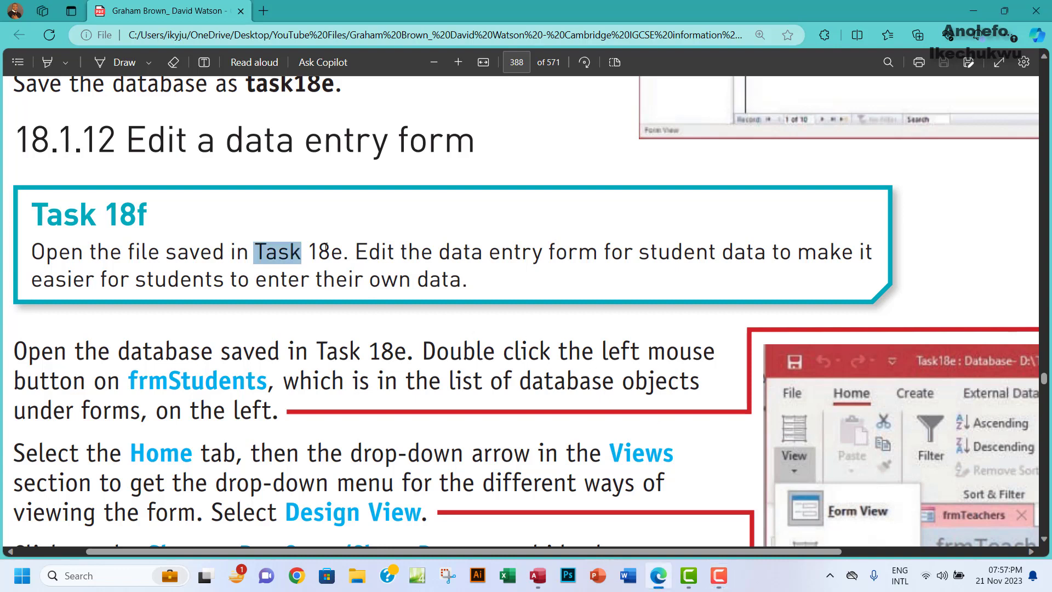
pyautogui.moveTo(325, 248); pyautogui.dragTo(359, 258)
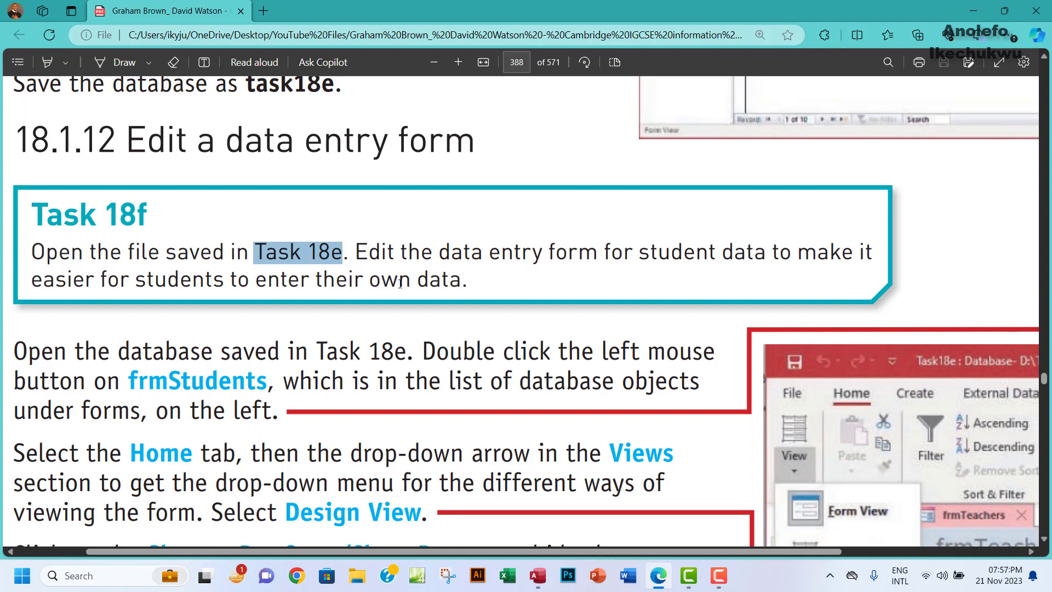
pyautogui.click(308, 250)
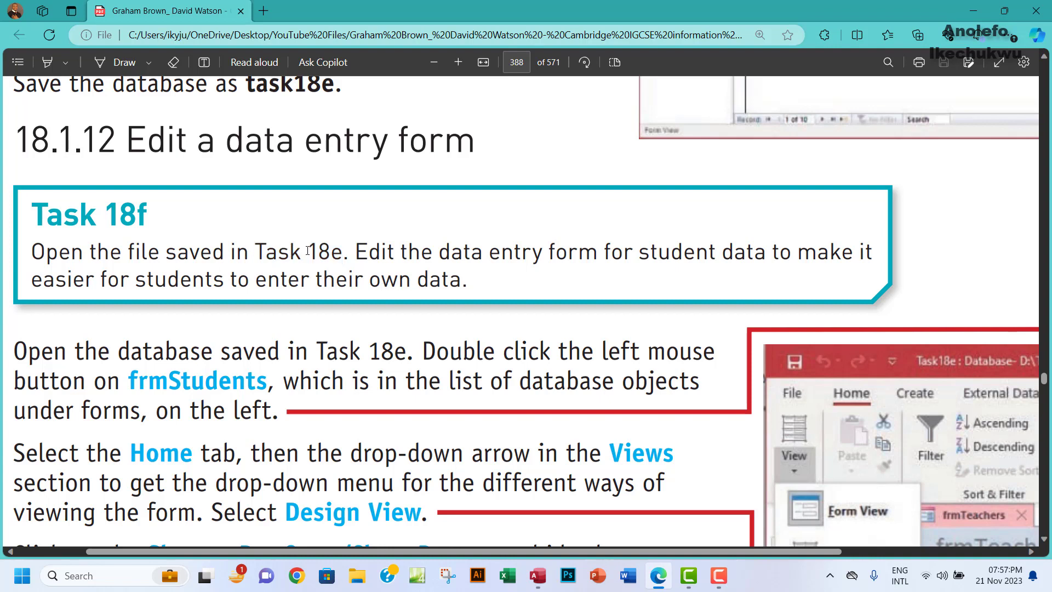
# Switch to the Access database and open the task18e_frmlStudents form in Design View.
pyautogui.click(538, 584)
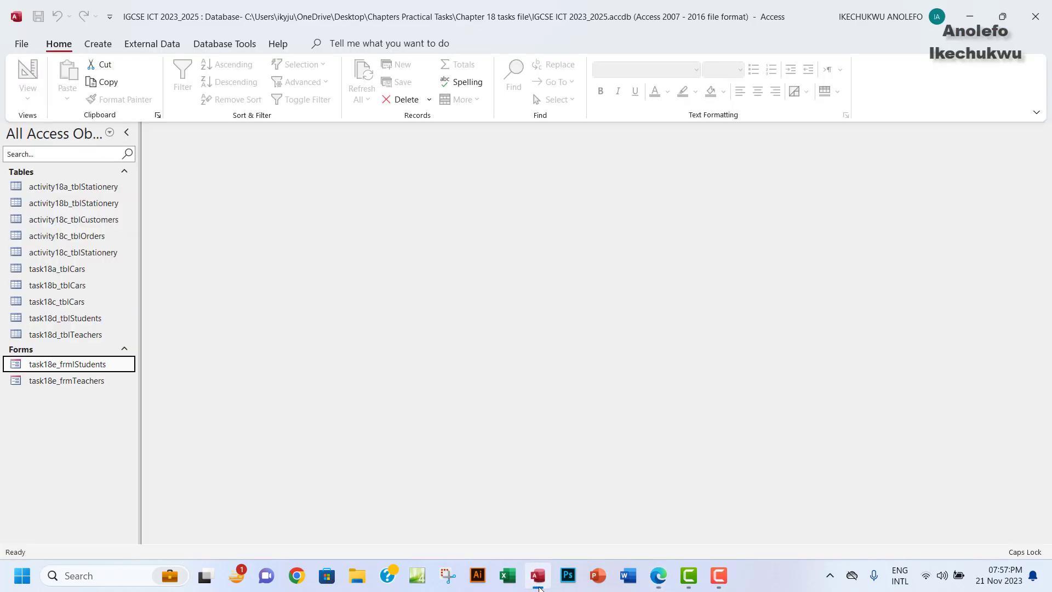
pyautogui.click(538, 585)
pyautogui.click(539, 584)
pyautogui.doubleClick(75, 365)
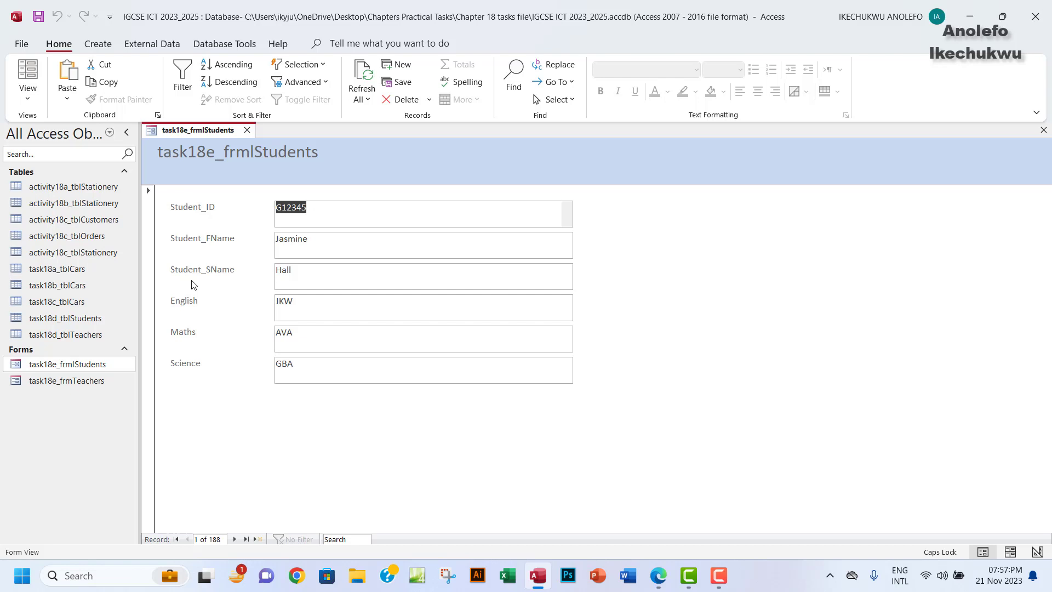
pyautogui.click(30, 100)
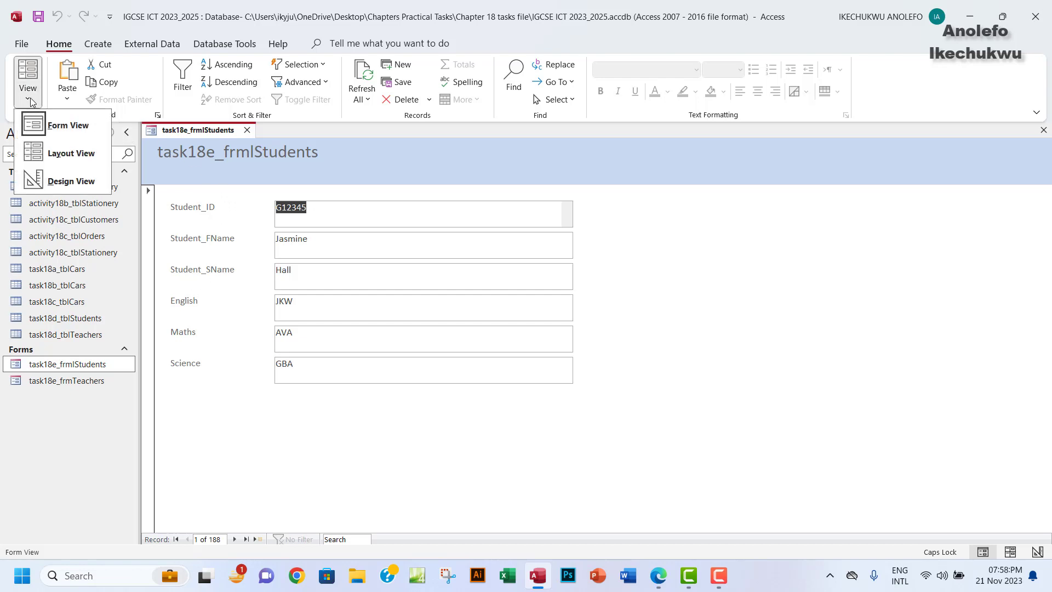
pyautogui.click(72, 182)
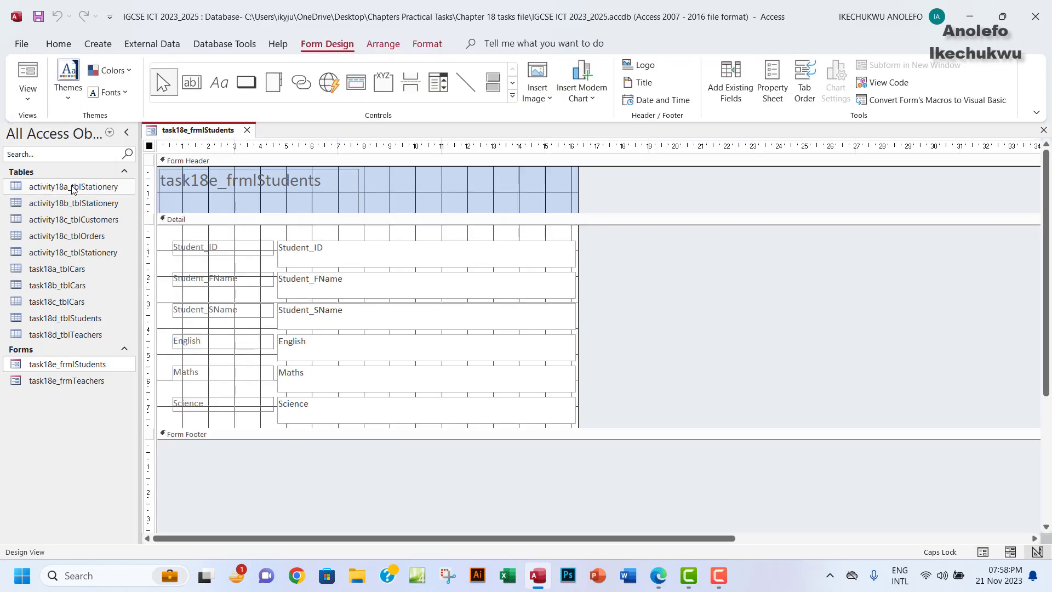
# Lower the upper edge of the title label in the form header and widen the label to about 16 cm.
pyautogui.click(257, 184)
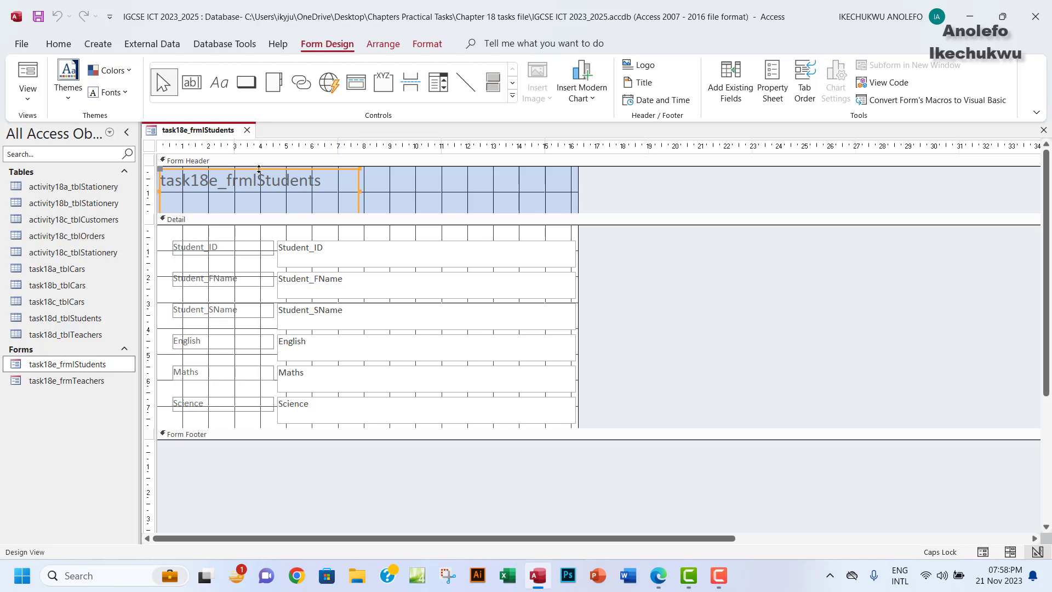
pyautogui.moveTo(259, 168); pyautogui.dragTo(279, 176)
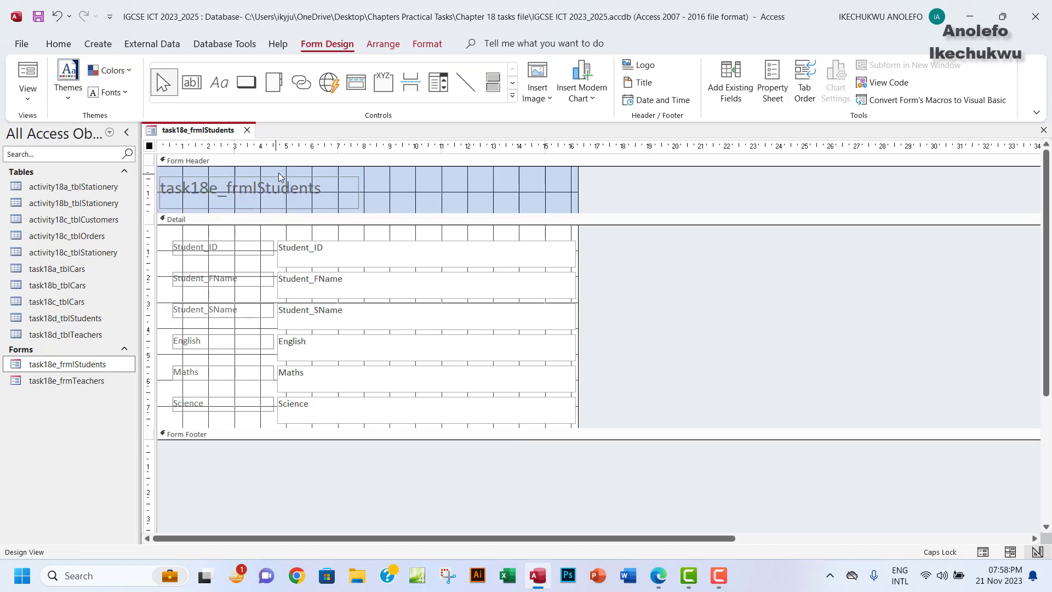
pyautogui.click(279, 178)
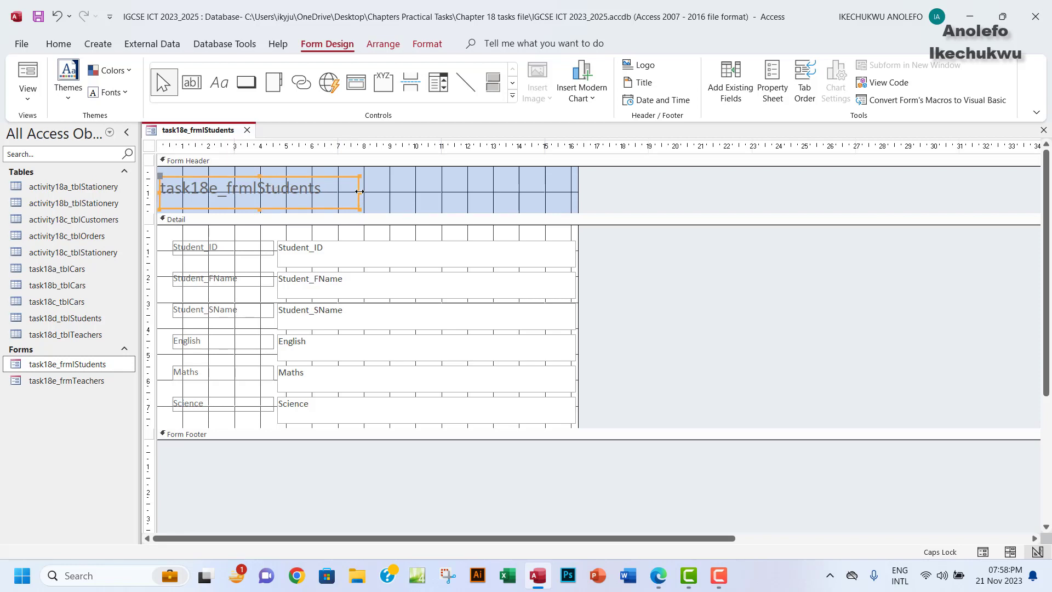
pyautogui.moveTo(359, 192); pyautogui.dragTo(572, 200)
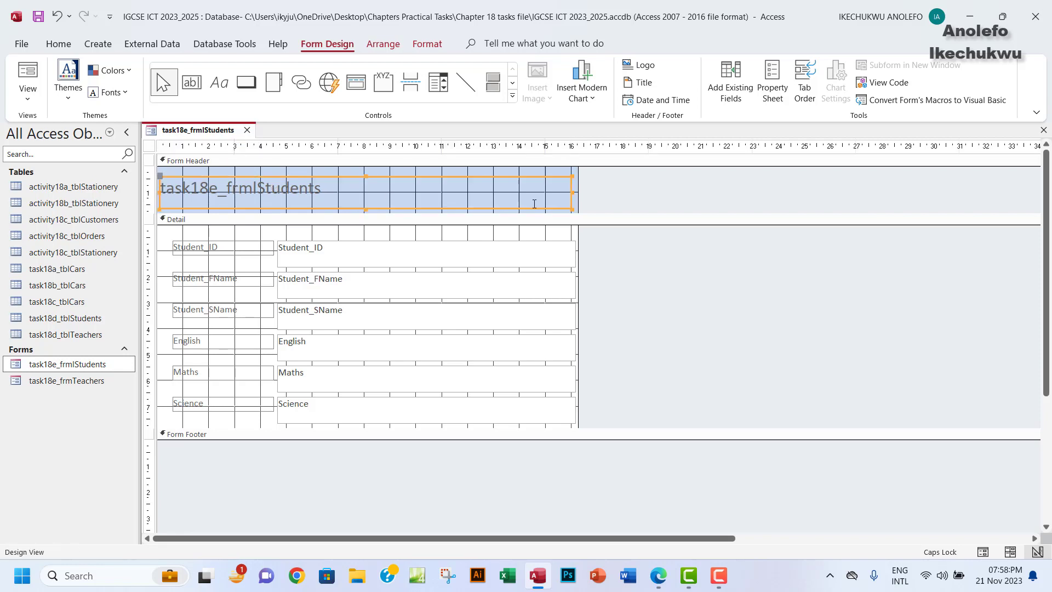
# Replace the form header's title text with "Data entry form for student data".
pyautogui.moveTo(247, 172); pyautogui.dragTo(164, 186)
pyautogui.click(242, 181)
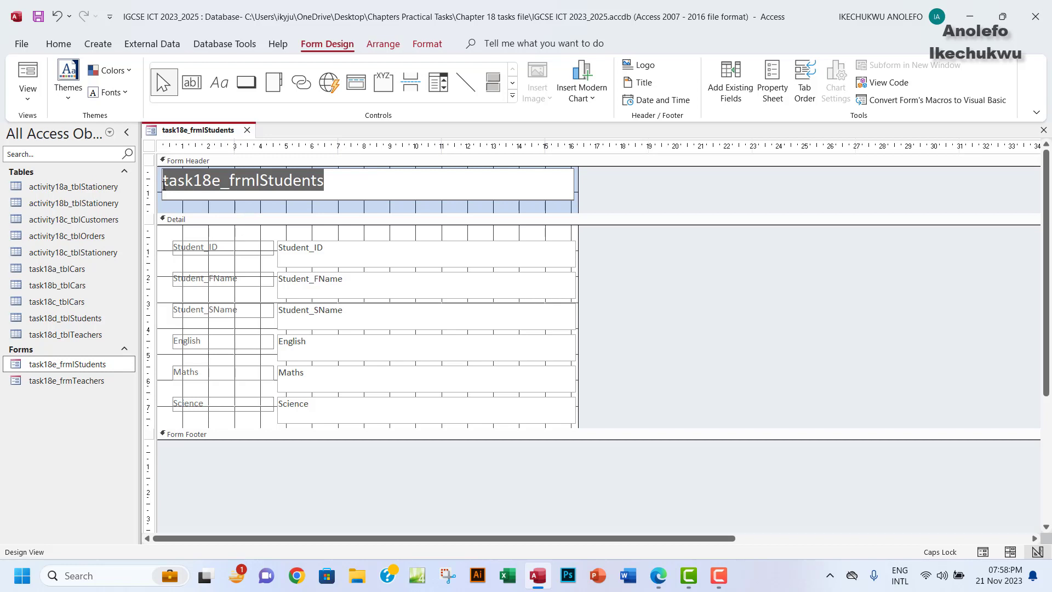
pyautogui.write('DA')
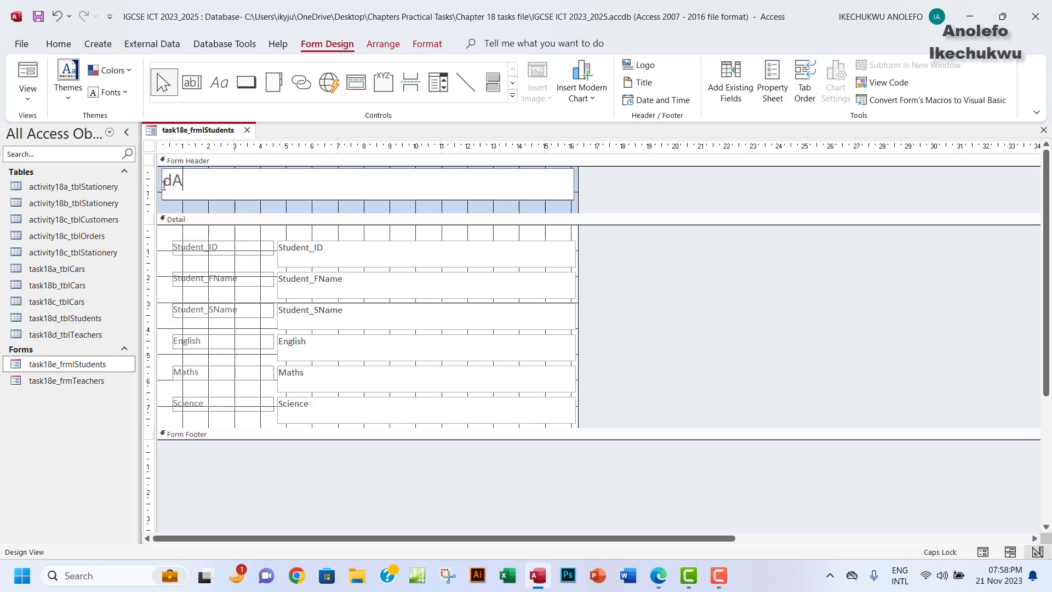
pyautogui.press('BackSpace')
pyautogui.press('capslock')
pyautogui.write('ate')
pyautogui.press('BackSpace')
pyautogui.write('a entry form')
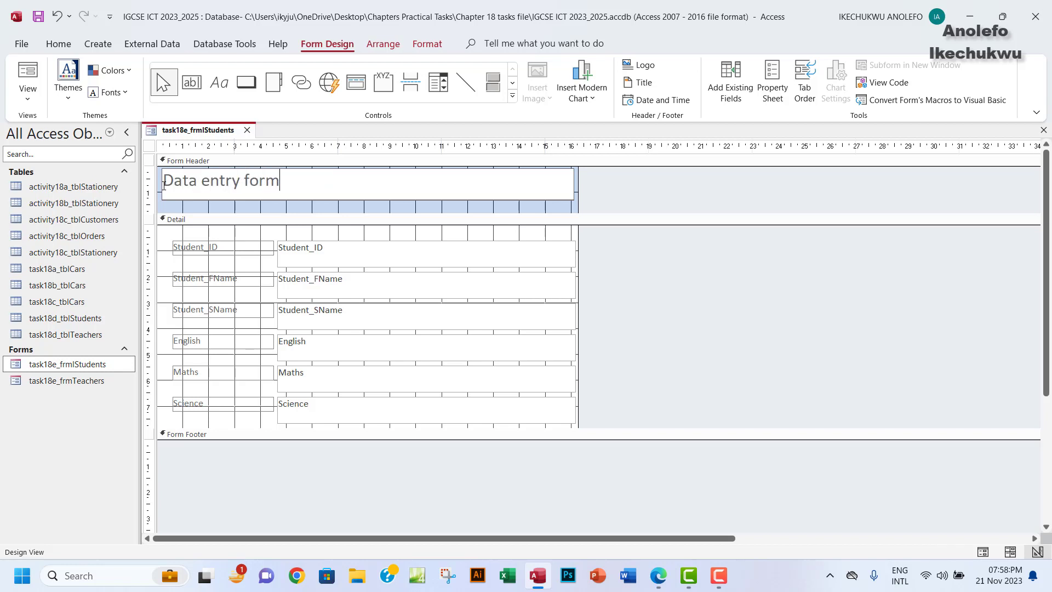
pyautogui.write(' for student data')
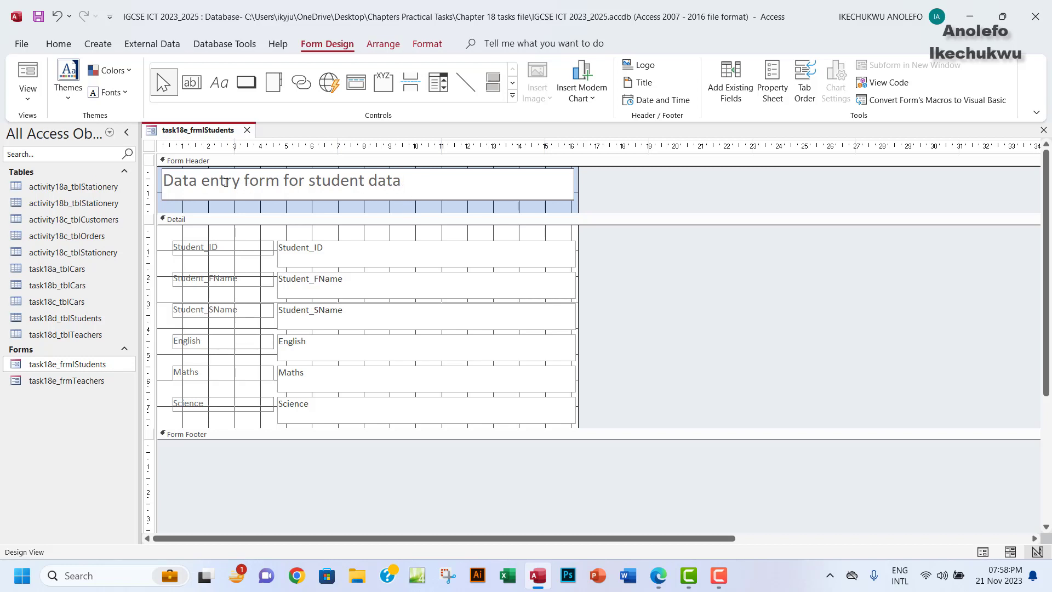
pyautogui.click(363, 206)
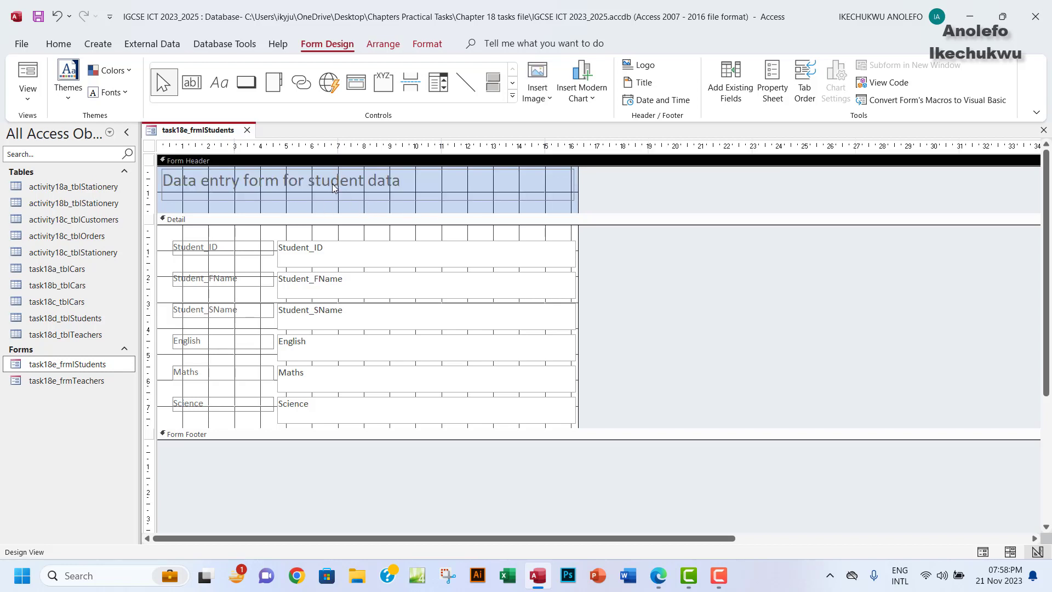
# Centre the title text within its label in the form header.
pyautogui.click(334, 186)
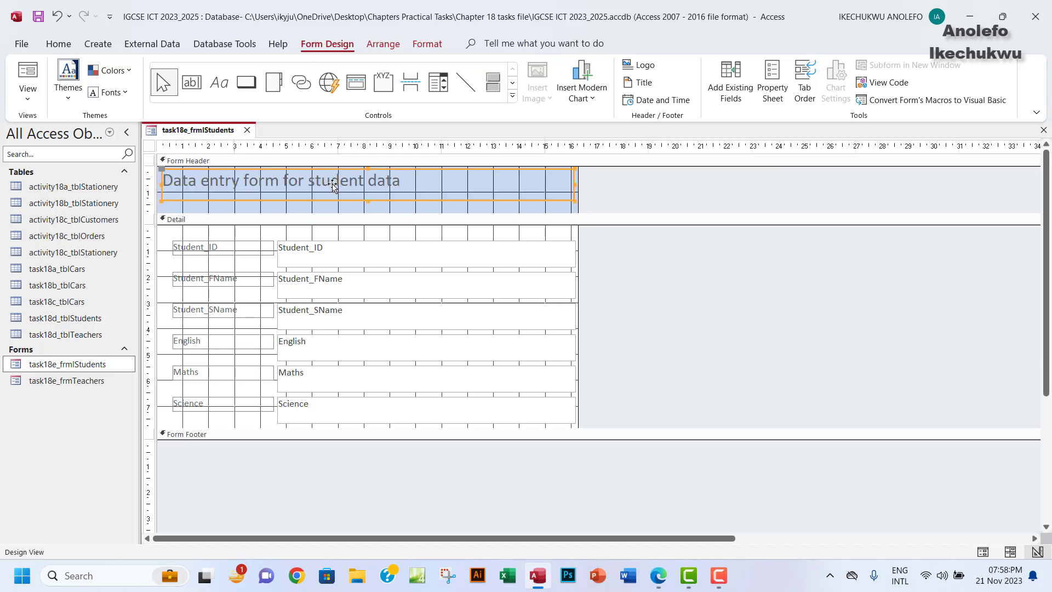
pyautogui.click(61, 47)
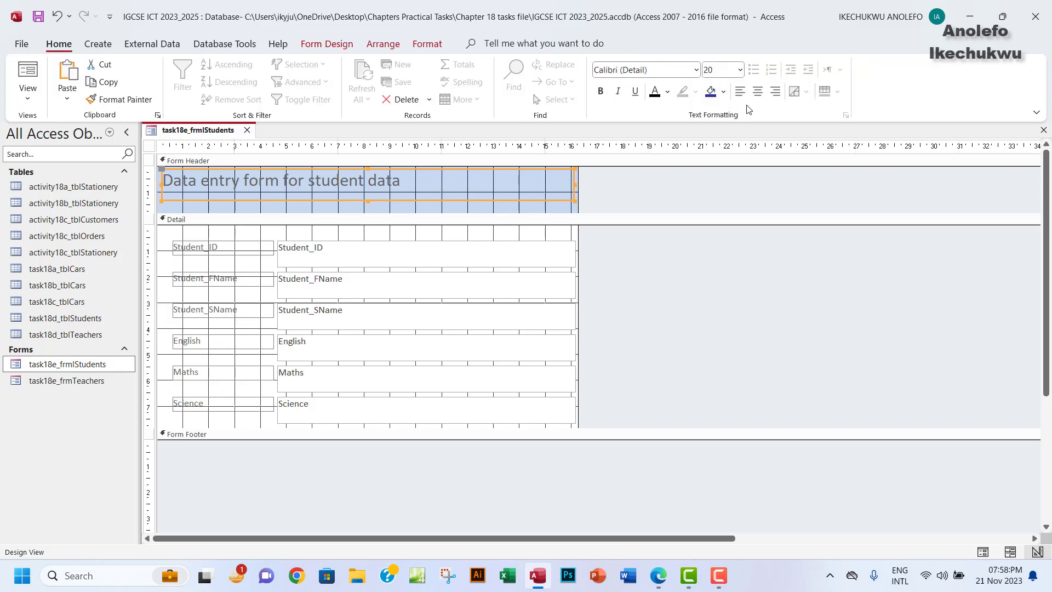
pyautogui.click(758, 92)
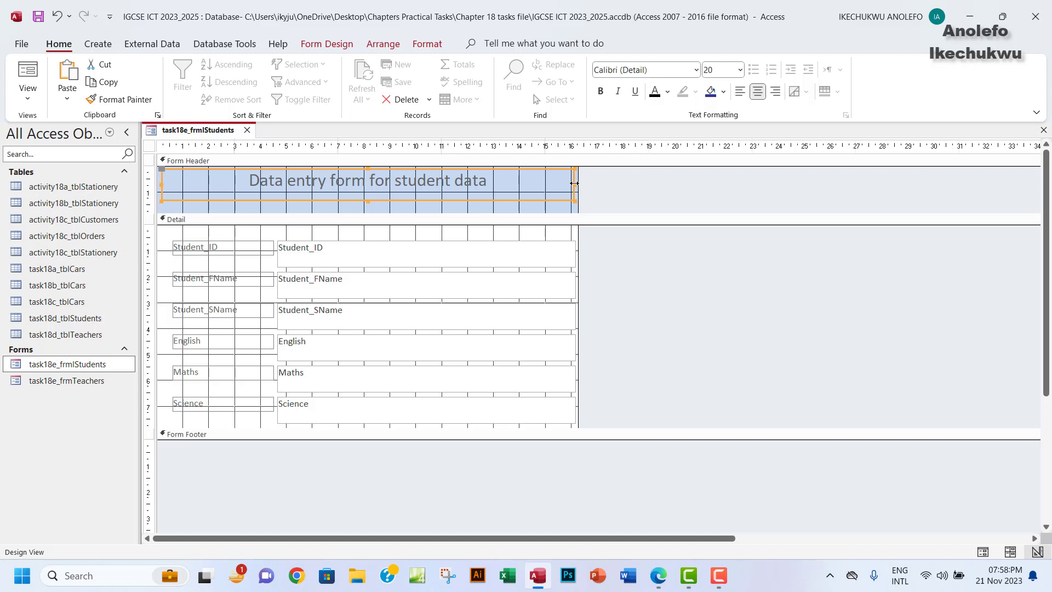
# Make the title label slightly narrower and shorter, and extend the Form Header section to about 2.5 cm tall.
pyautogui.moveTo(575, 184); pyautogui.dragTo(563, 184)
pyautogui.moveTo(361, 200); pyautogui.dragTo(329, 234)
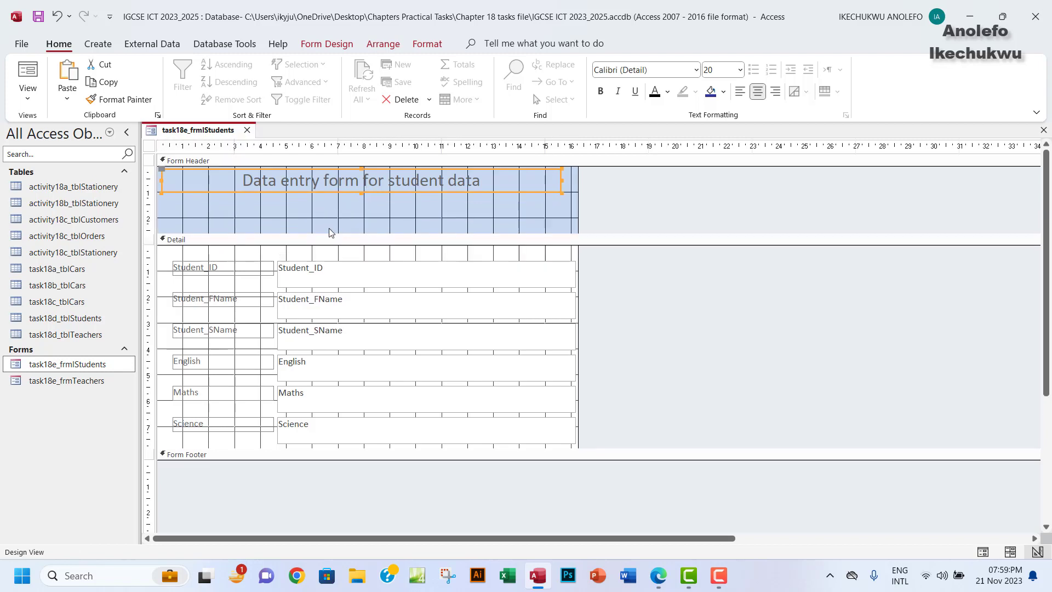
# Add a label of the title's width beneath it, beginning "Please enter your details in the boxes below. For your subjects teachers please".
pyautogui.click(328, 45)
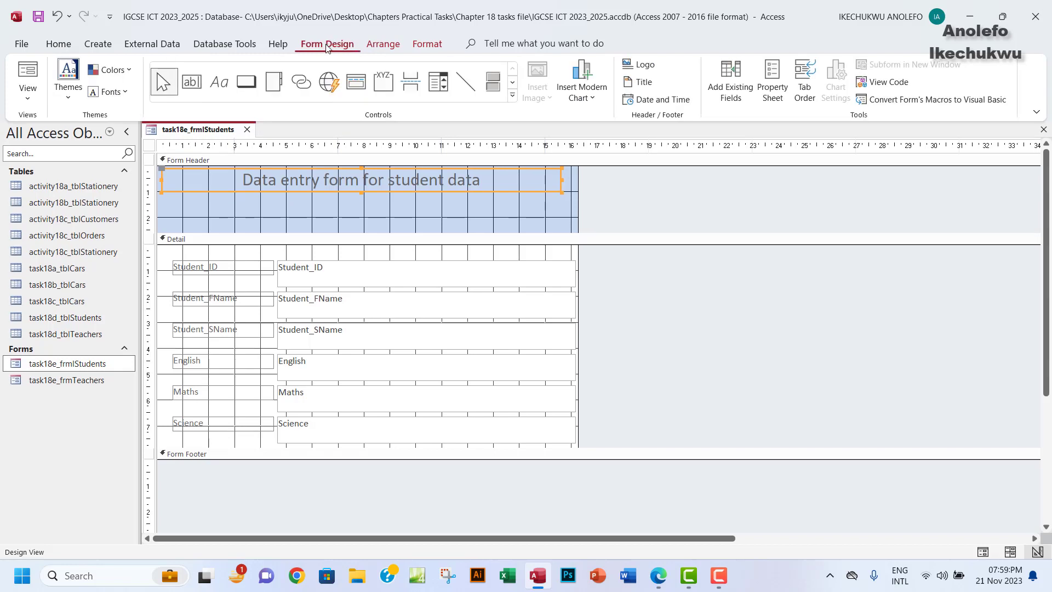
pyautogui.click(219, 82)
pyautogui.moveTo(162, 195); pyautogui.dragTo(561, 220)
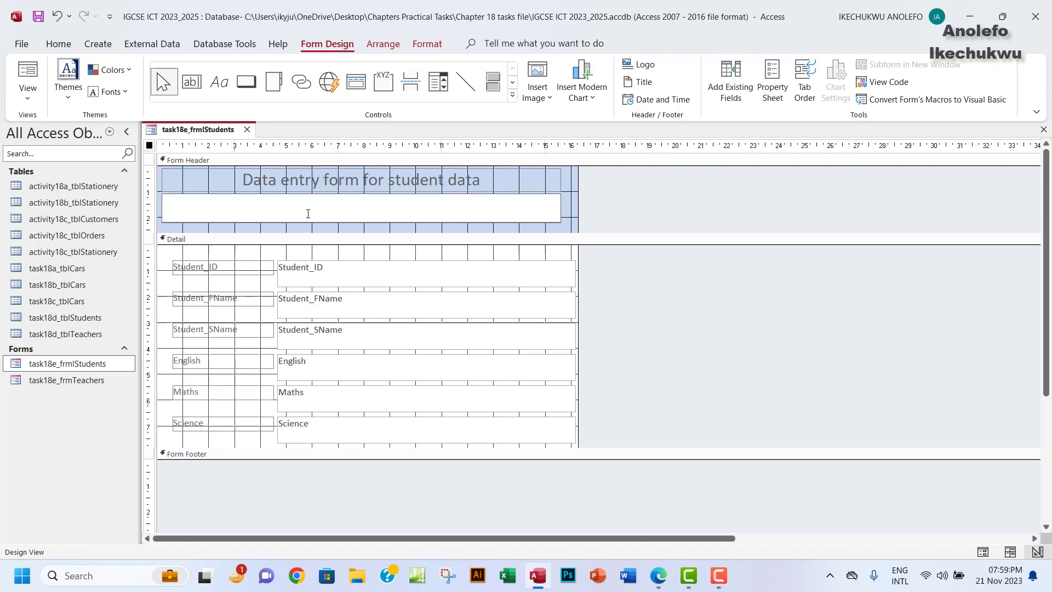
pyautogui.write('Please enter your details in the boxe')
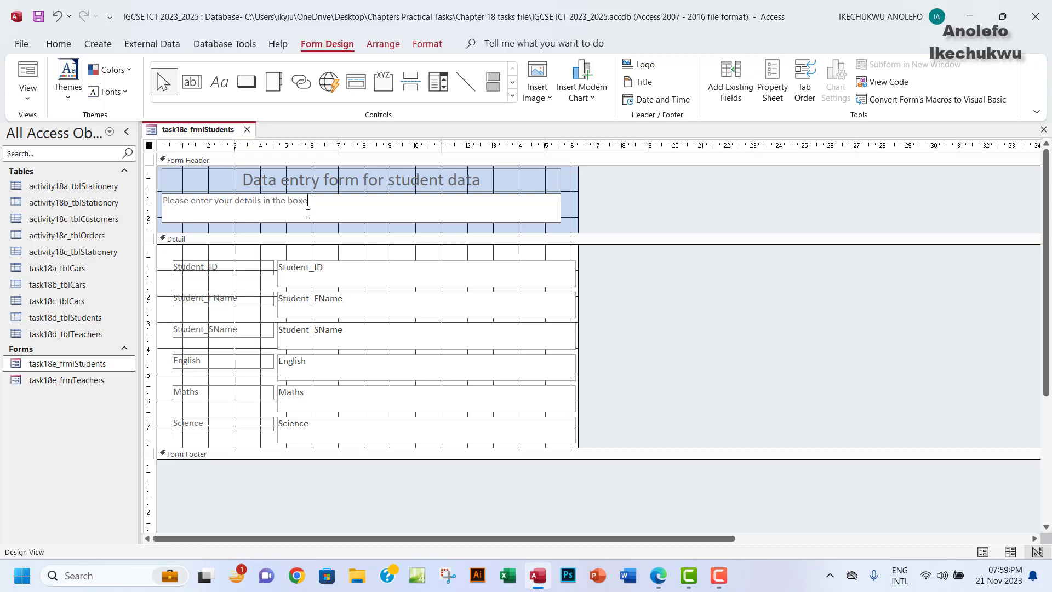
pyautogui.write('s below. For your subjects teachers please')
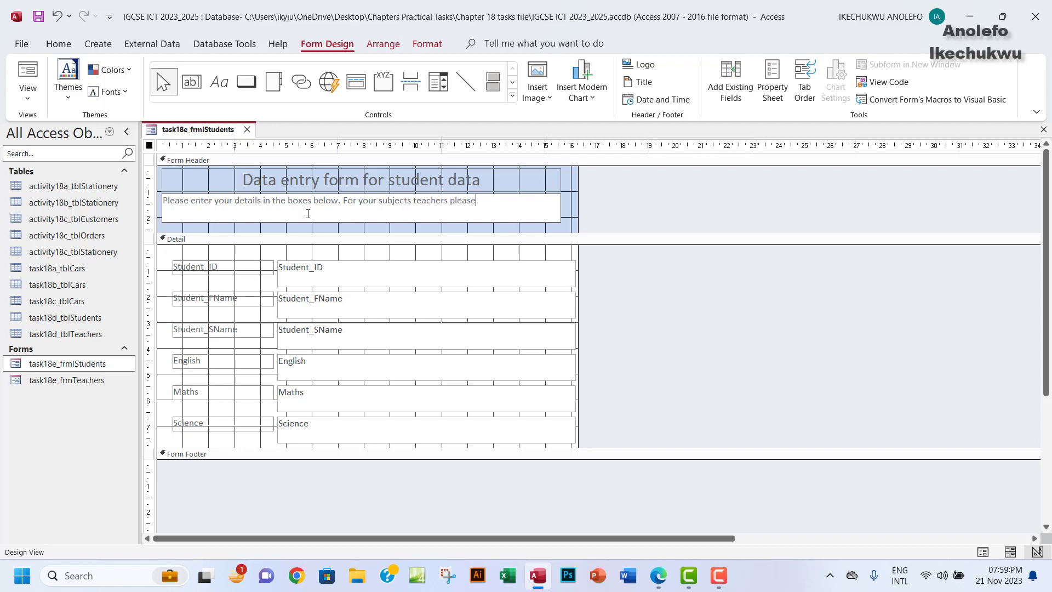
# Complete the new label's text with "enter their 3 letter Staff Code, for example: for", the sample teacher's title and surname, and ", please enter GBR.".
pyautogui.write(' 4')
pyautogui.press('BackSpace')
pyautogui.write('enter')
pyautogui.write(' ther')
pyautogui.write('ir')
pyautogui.write(' 3 let')
pyautogui.write('ter')
pyautogui.write(' Staff')
pyautogui.write(' Codes')
pyautogui.press('BackSpace')
pyautogui.press('BackSpace')
pyautogui.press('BackSpace')
pyautogui.press('BackSpace')
pyautogui.write('ode, for exam')
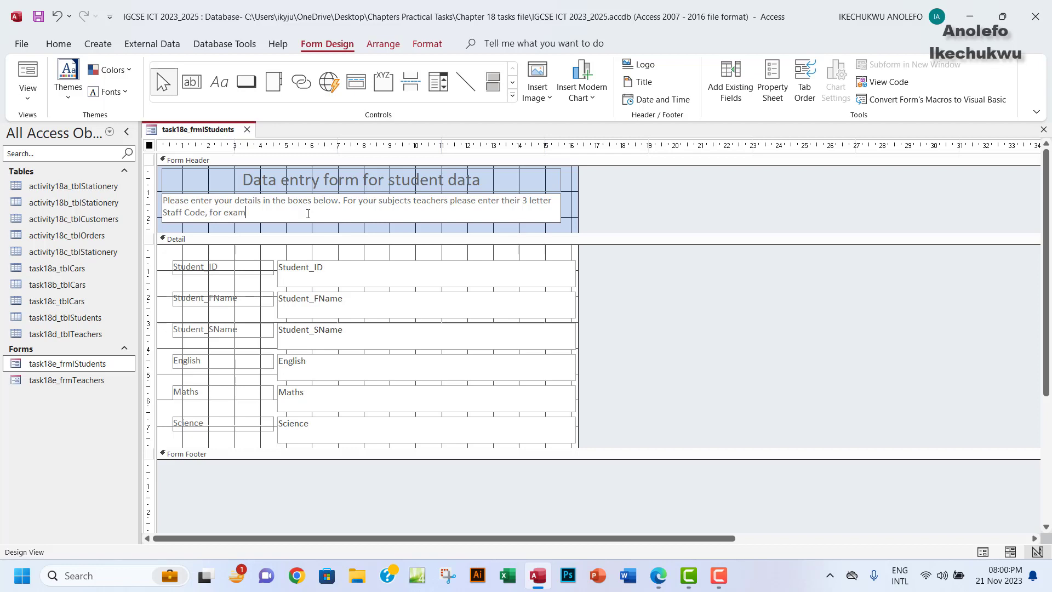
pyautogui.write('ple: for Mr Brown, please enter')
pyautogui.press('capslock')
pyautogui.write('GB')
pyautogui.write('R')
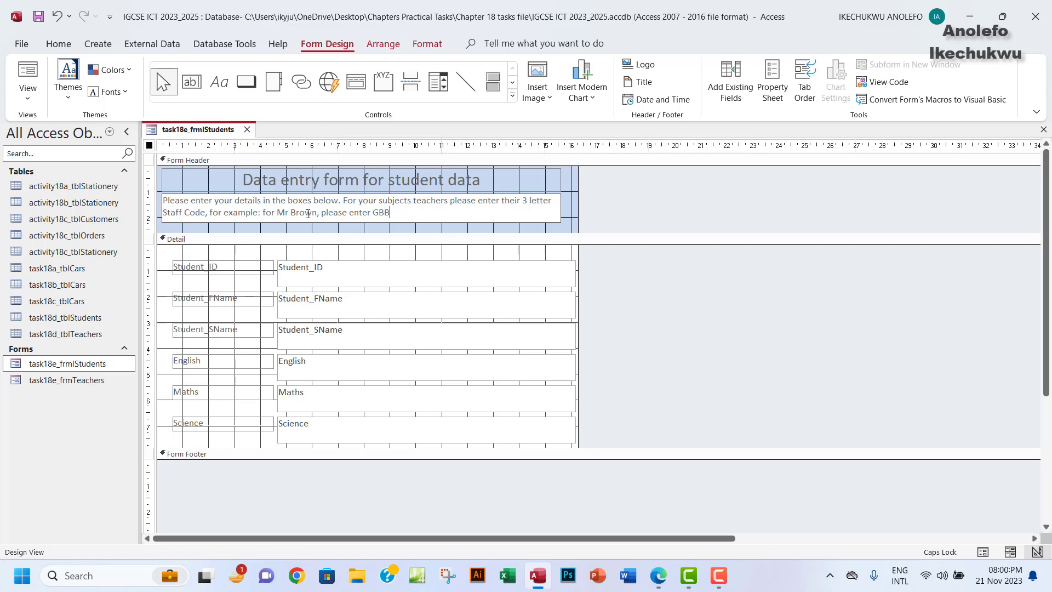
pyautogui.write('.')
pyautogui.click(550, 189)
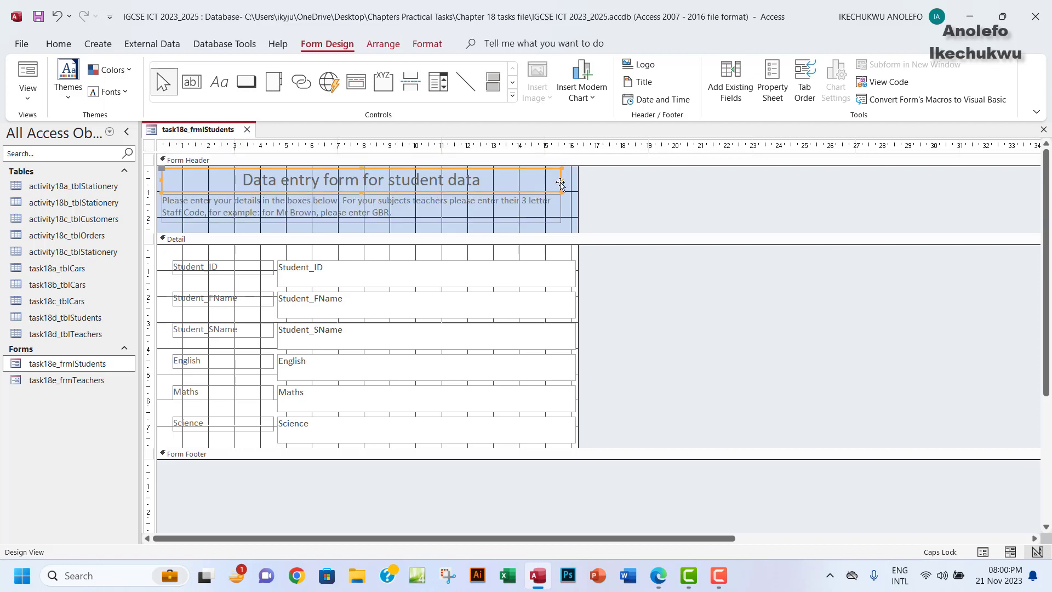
# Format the instruction label beneath the title as bold with black font color.
pyautogui.click(559, 211)
pyautogui.moveTo(392, 212); pyautogui.dragTo(163, 197)
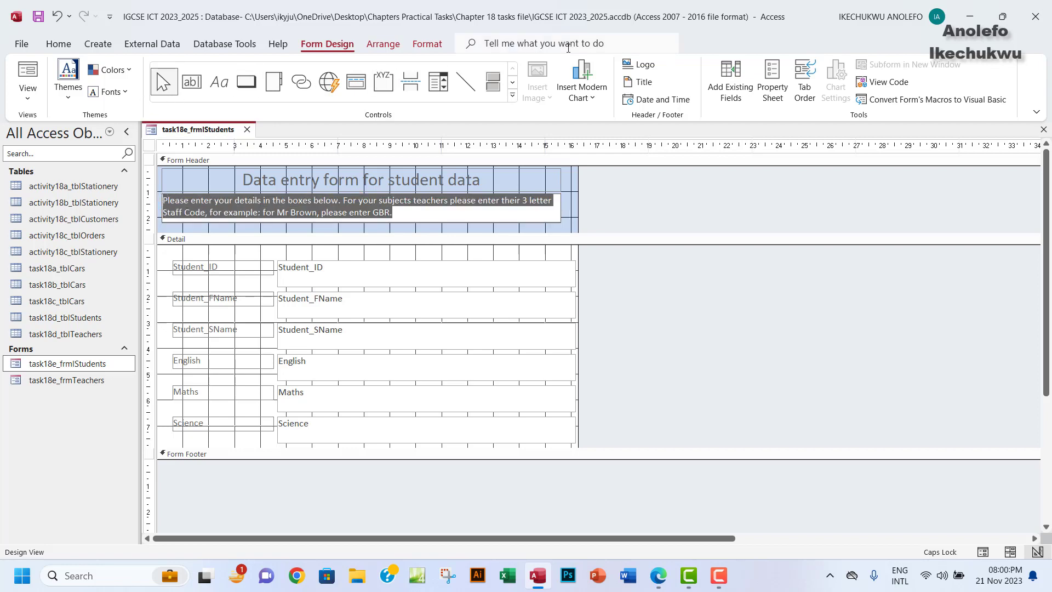
pyautogui.click(64, 48)
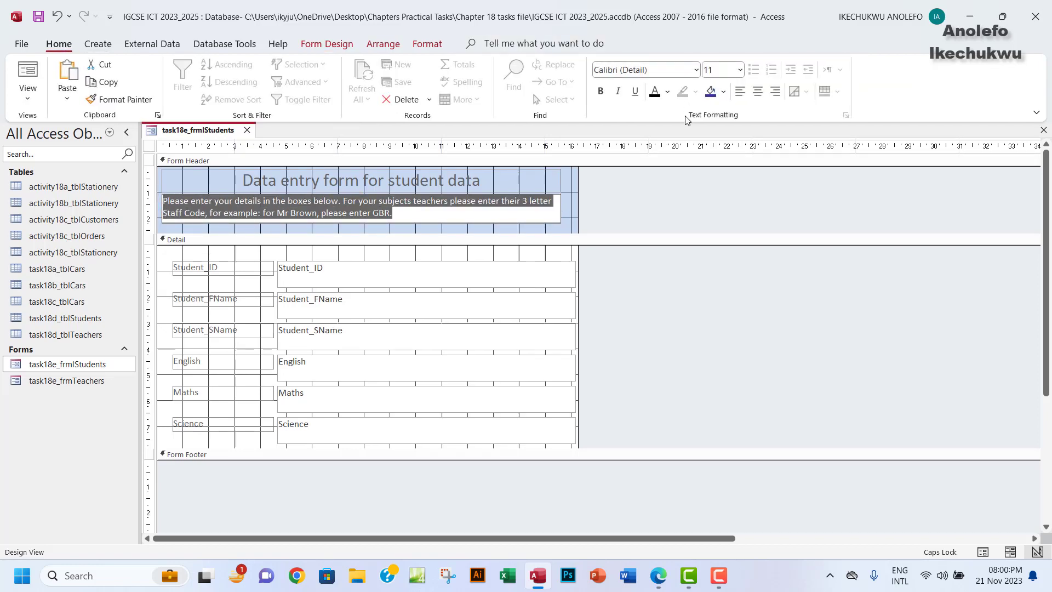
pyautogui.click(600, 91)
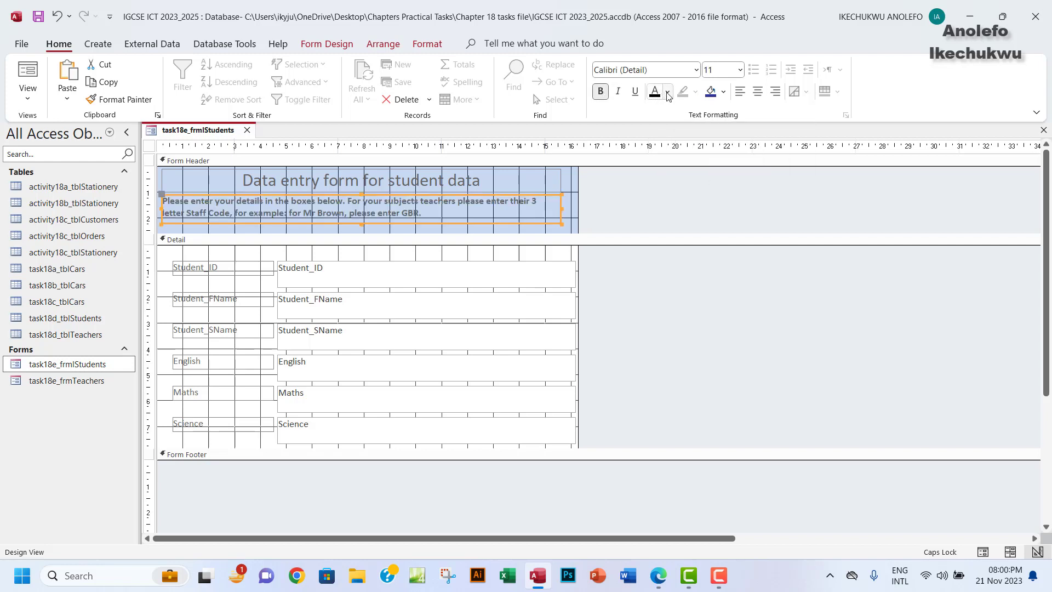
pyautogui.click(667, 94)
pyautogui.click(664, 147)
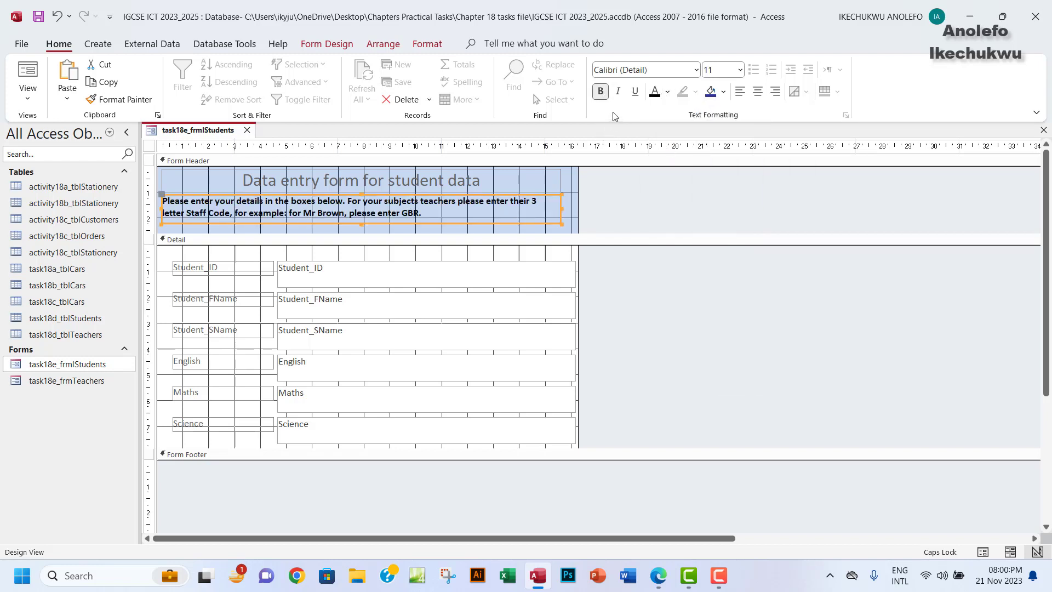
# Change the font color of the title "Data entry form for student data" to gold.
pyautogui.click(463, 182)
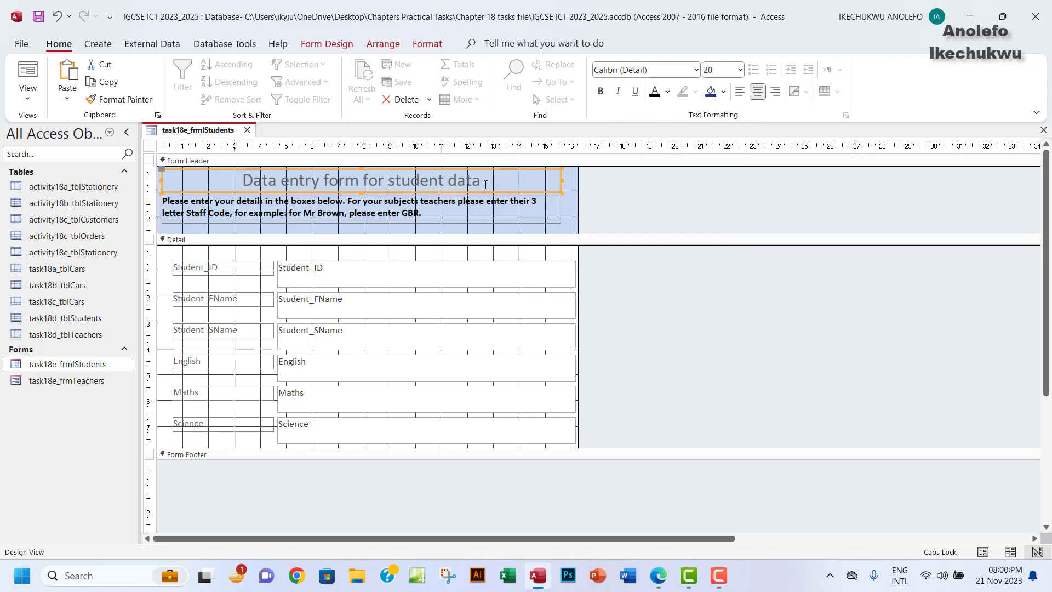
pyautogui.click(485, 184)
pyautogui.moveTo(483, 181); pyautogui.dragTo(242, 181)
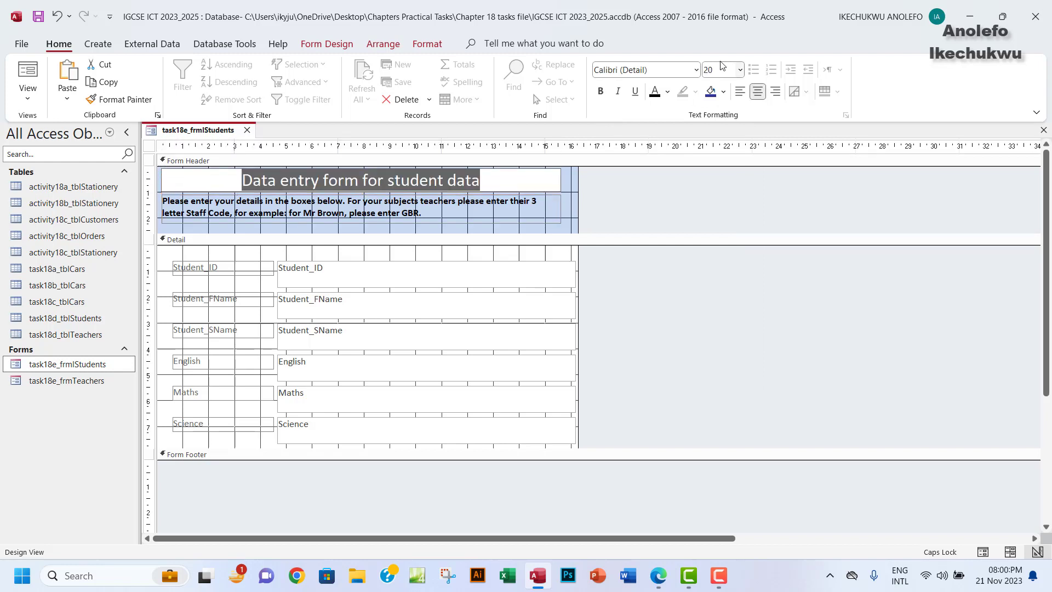
pyautogui.click(667, 92)
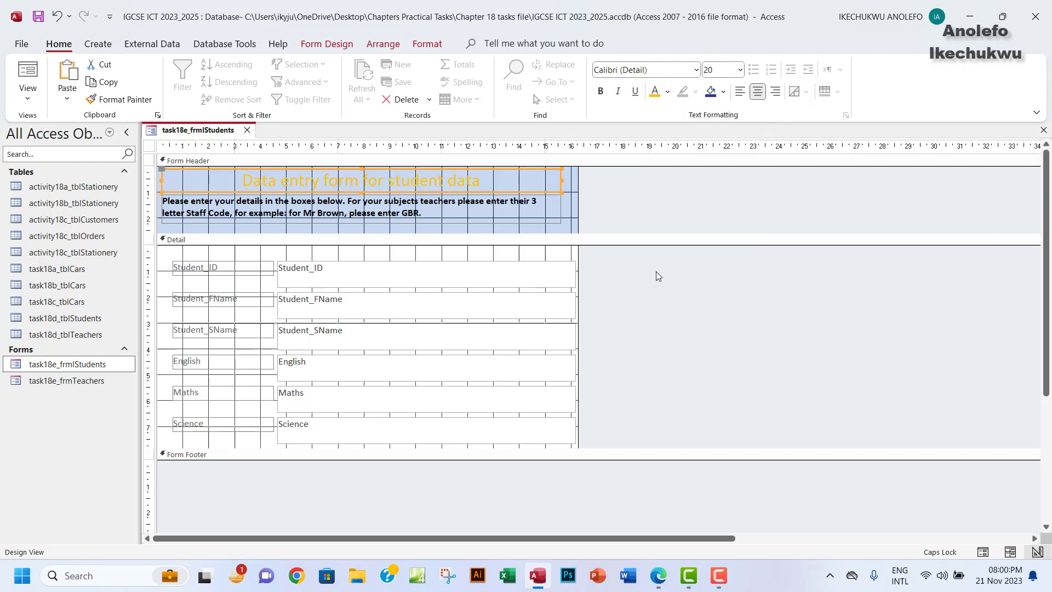
# Give the title label "Data entry form for student data" a dark blue background fill and make its text bold.
pyautogui.click(723, 92)
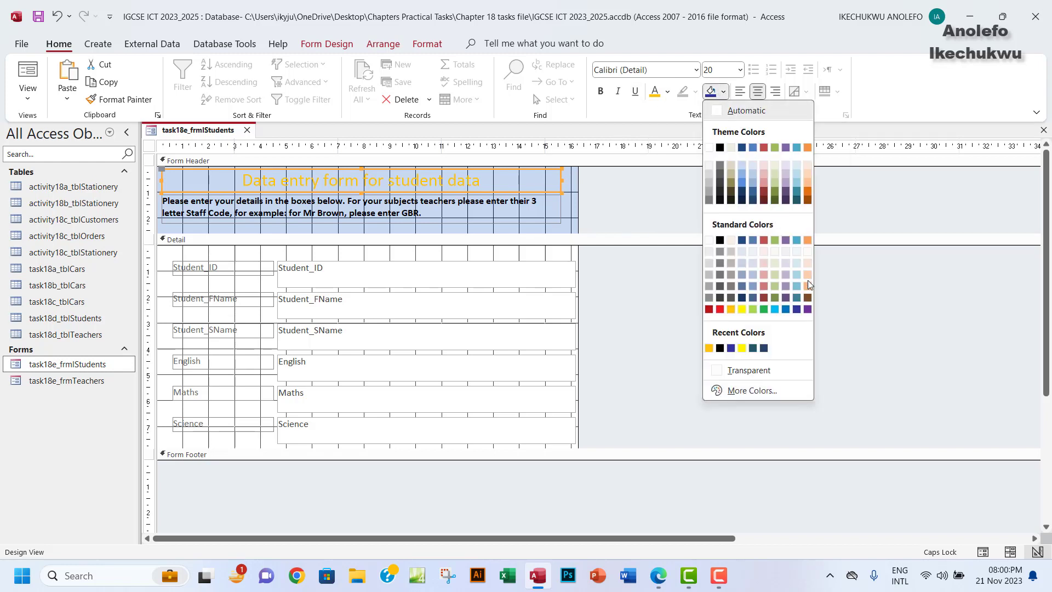
pyautogui.click(730, 347)
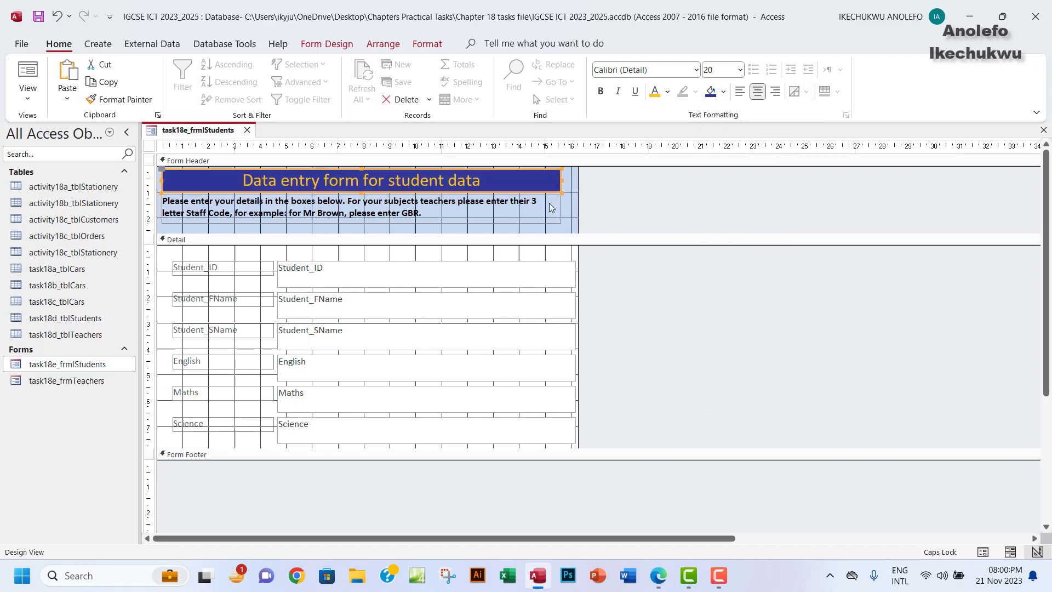
pyautogui.click(608, 206)
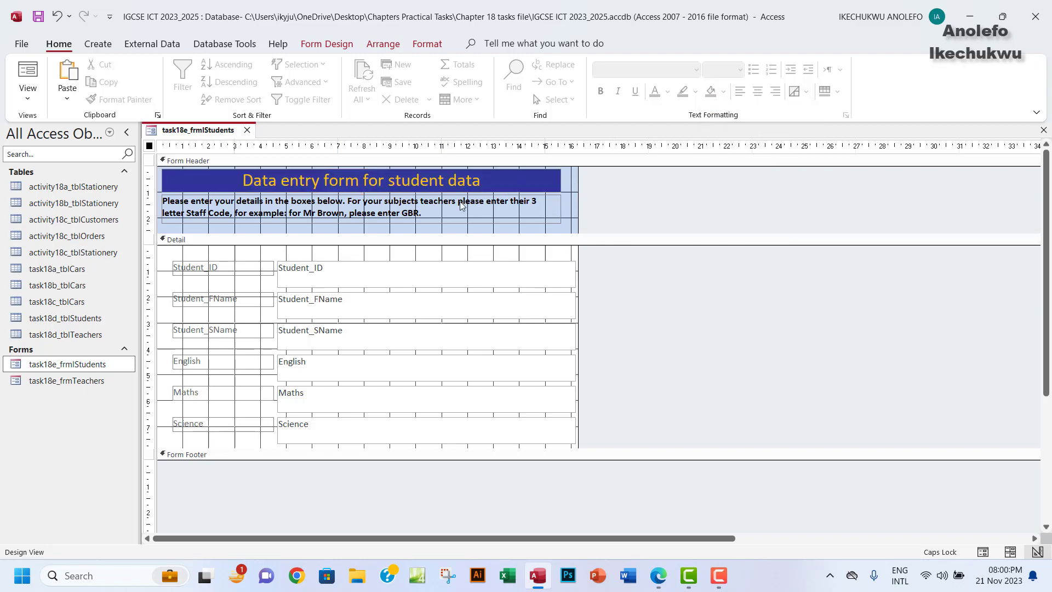
pyautogui.click(471, 181)
pyautogui.click(458, 180)
pyautogui.moveTo(479, 181); pyautogui.dragTo(240, 181)
pyautogui.click(601, 92)
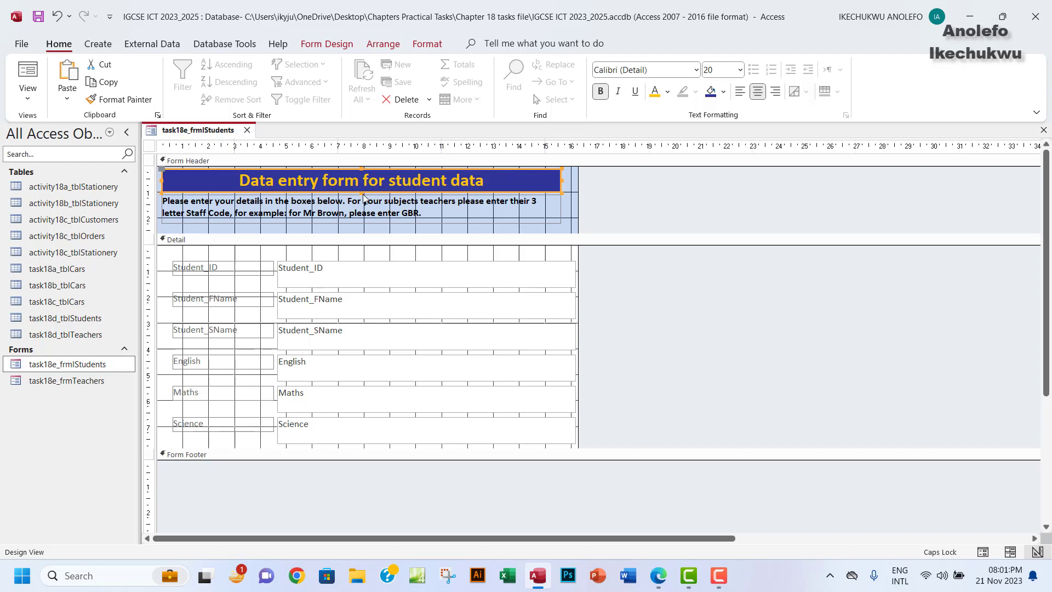
# Shorten the Form Header section so it ends just below the instruction label, and preview the form in Form View.
pyautogui.click(375, 233)
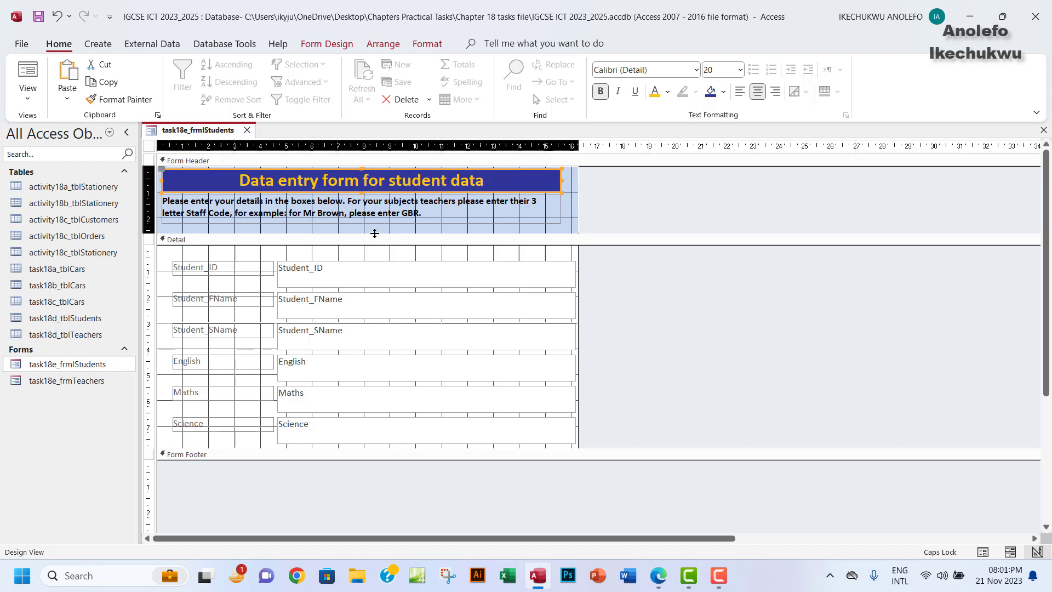
pyautogui.moveTo(375, 234); pyautogui.dragTo(376, 223)
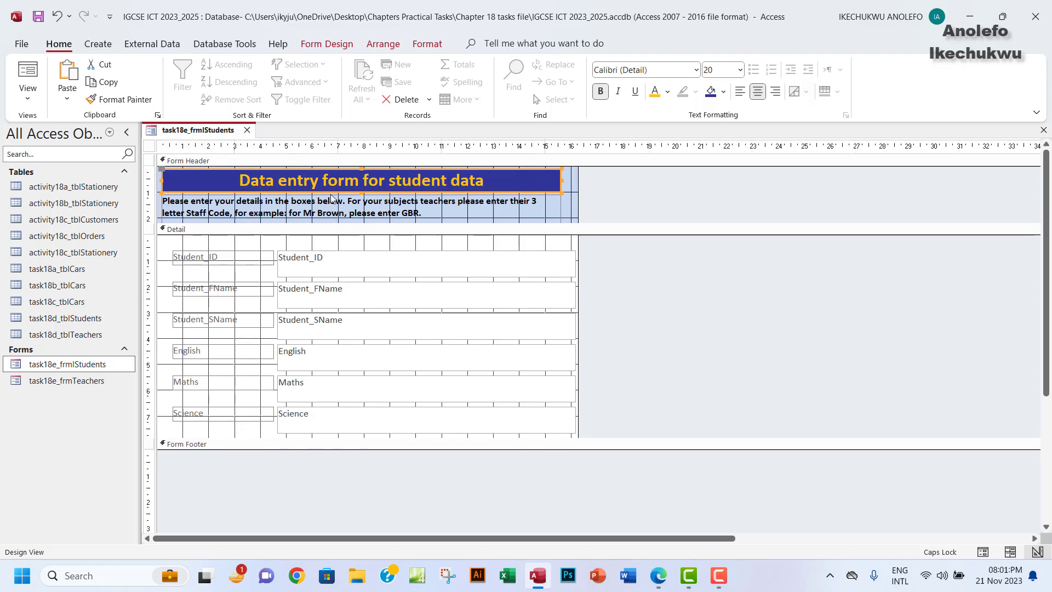
pyautogui.rightClick(207, 134)
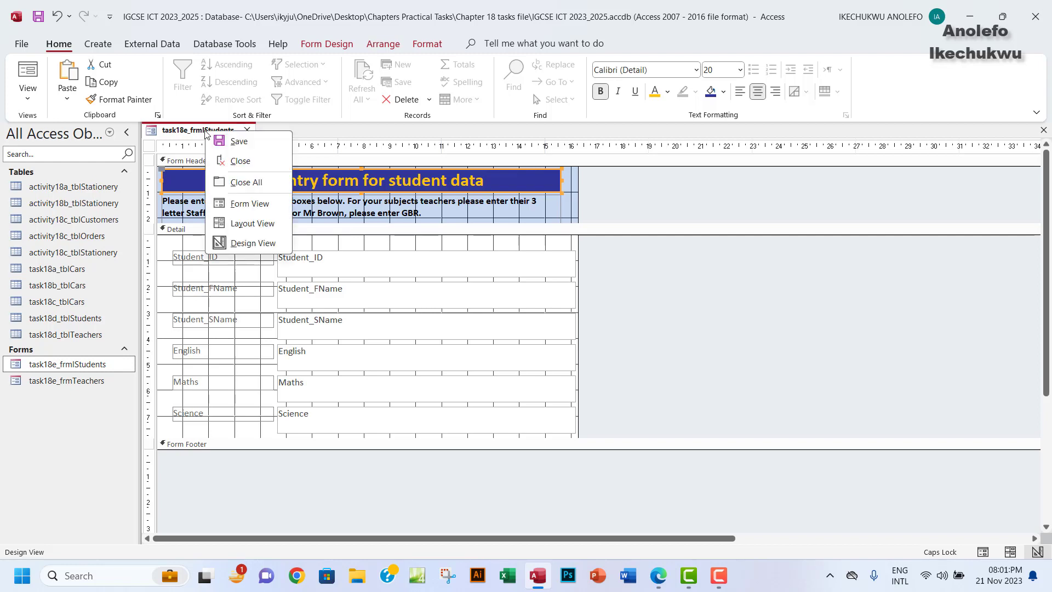
pyautogui.click(260, 211)
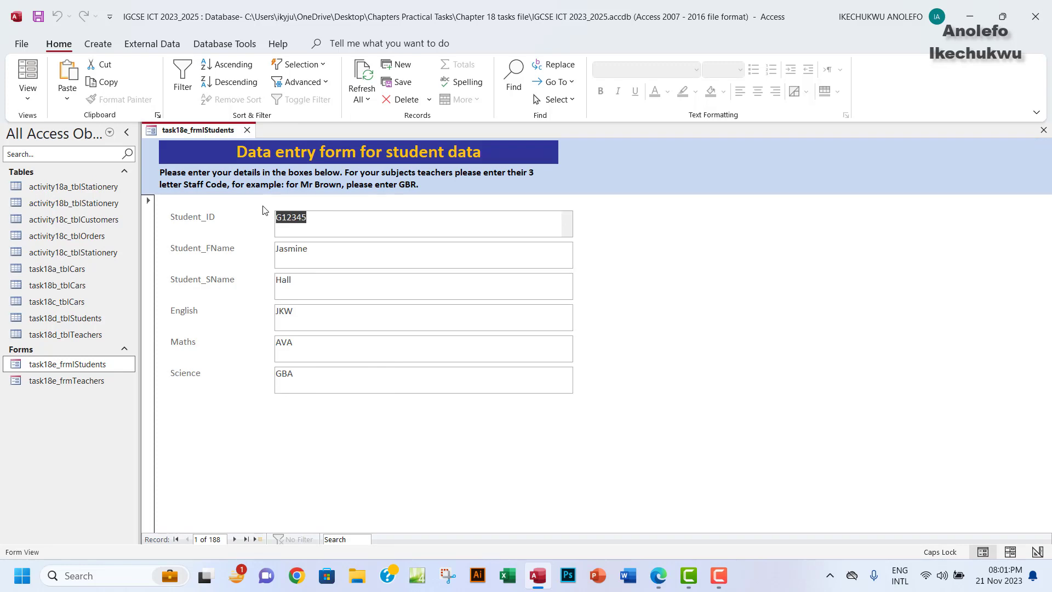
# In Design View, extend the right edges of the title and instruction labels to about the 16 mark on the ruler.
pyautogui.click(28, 99)
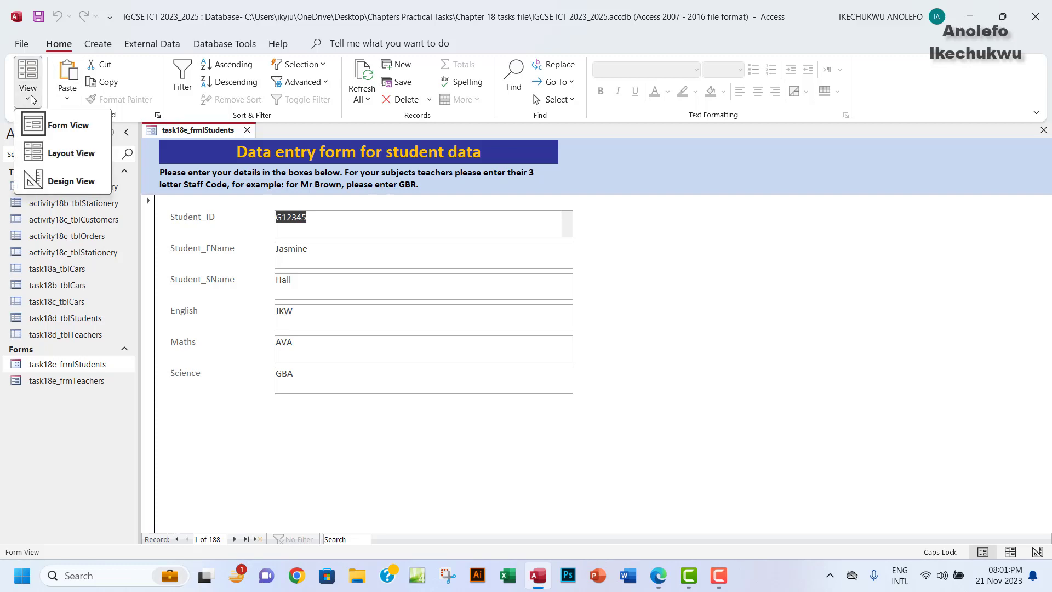
pyautogui.click(63, 180)
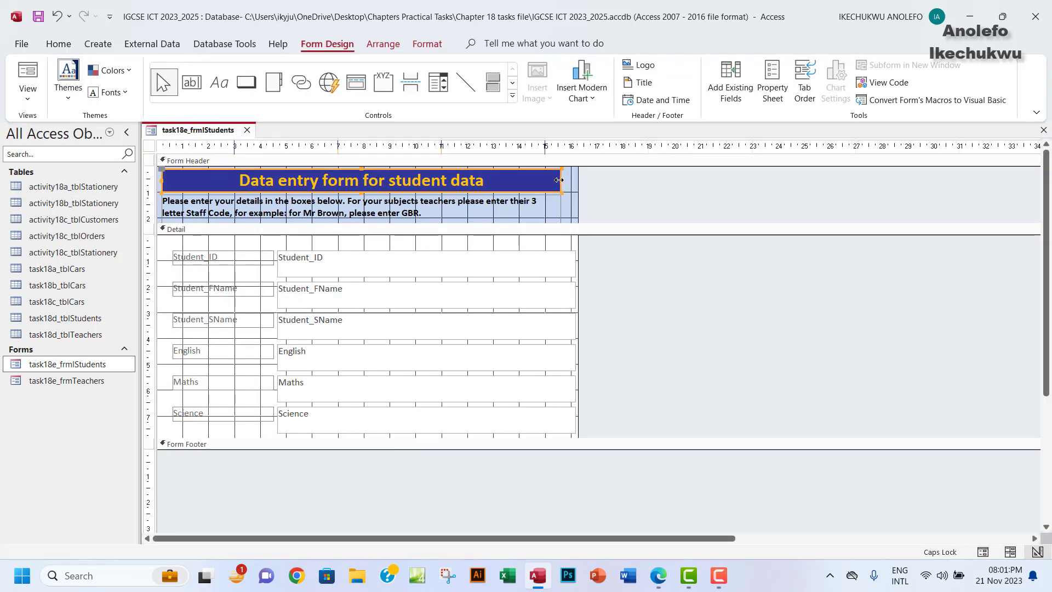
pyautogui.moveTo(559, 180); pyautogui.dragTo(573, 179)
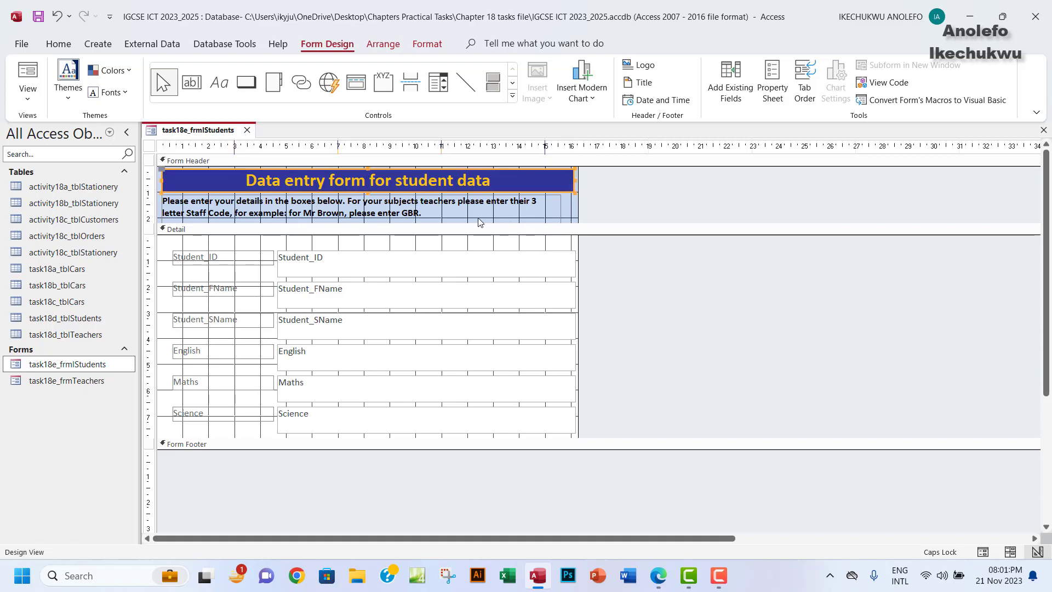
pyautogui.click(502, 203)
pyautogui.moveTo(561, 207); pyautogui.dragTo(574, 207)
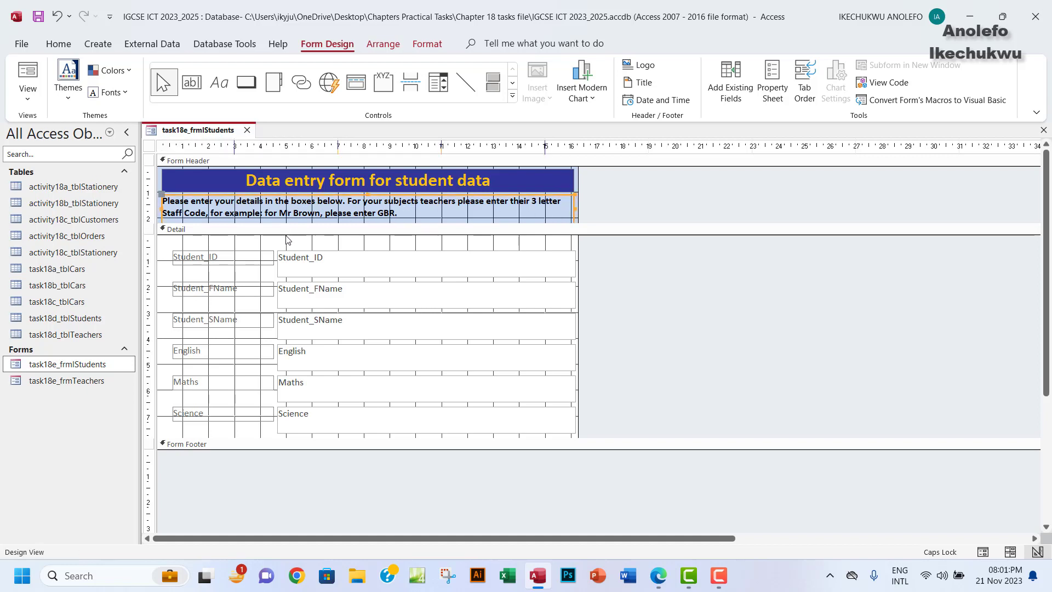
# Extend the left edges of the title and instruction labels almost to the form's left edge.
pyautogui.click(162, 180)
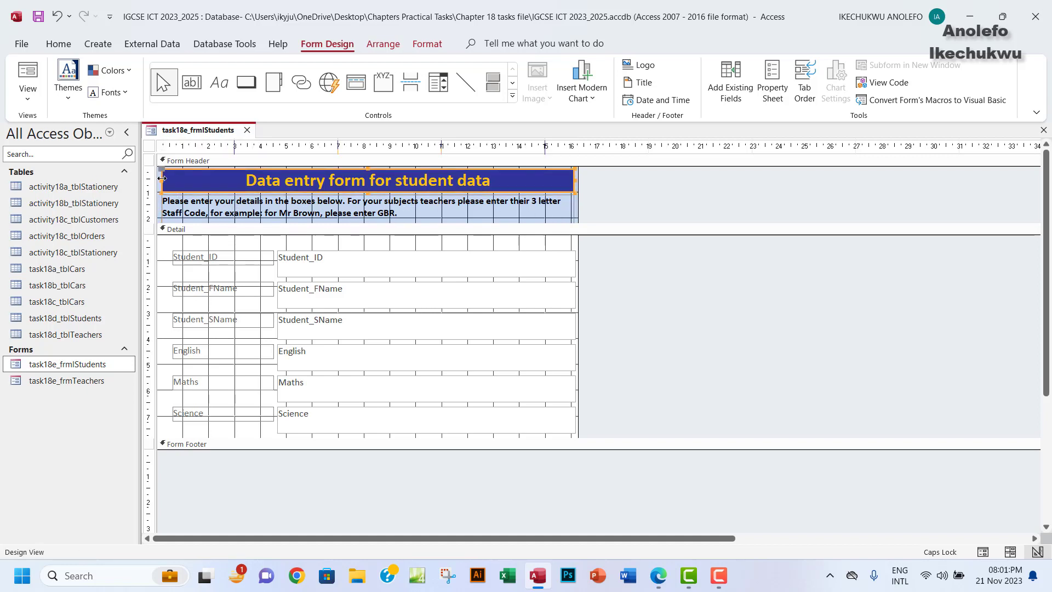
pyautogui.click(161, 180)
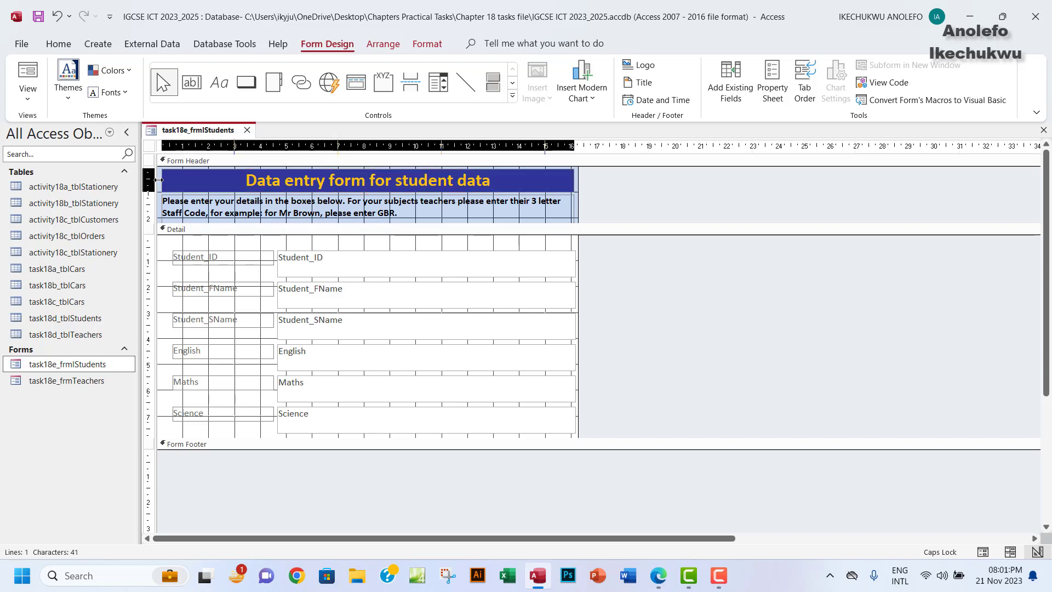
pyautogui.moveTo(158, 180); pyautogui.dragTo(155, 180)
pyautogui.click(176, 206)
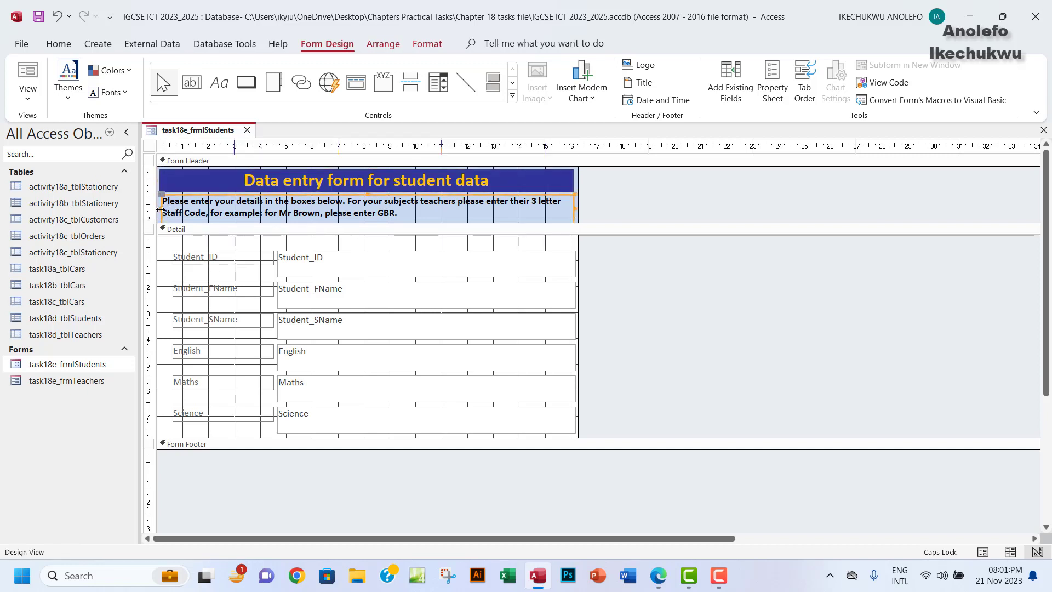
pyautogui.moveTo(161, 208); pyautogui.dragTo(158, 209)
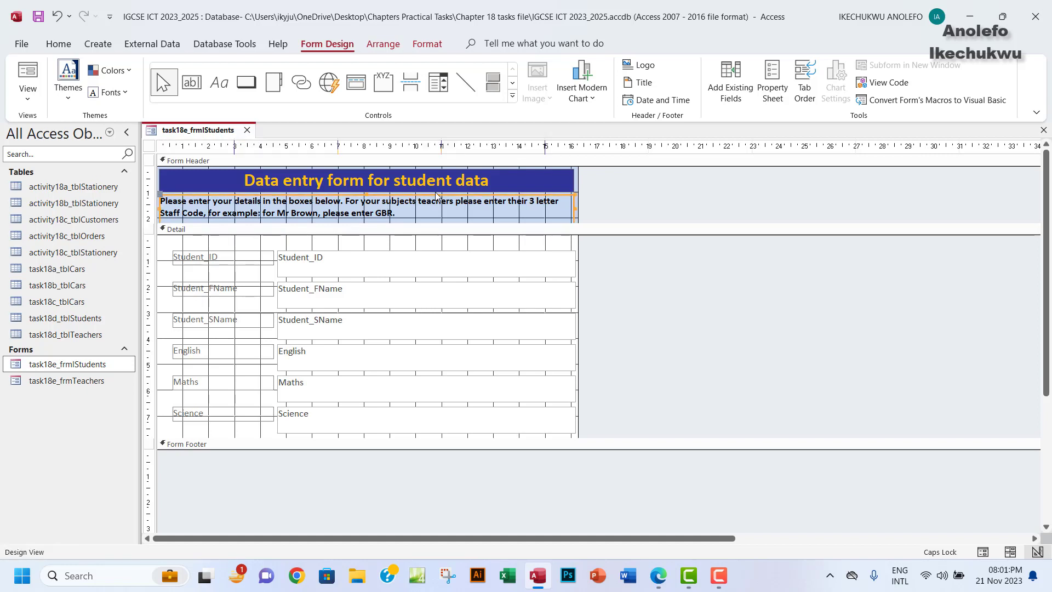
pyautogui.click(642, 277)
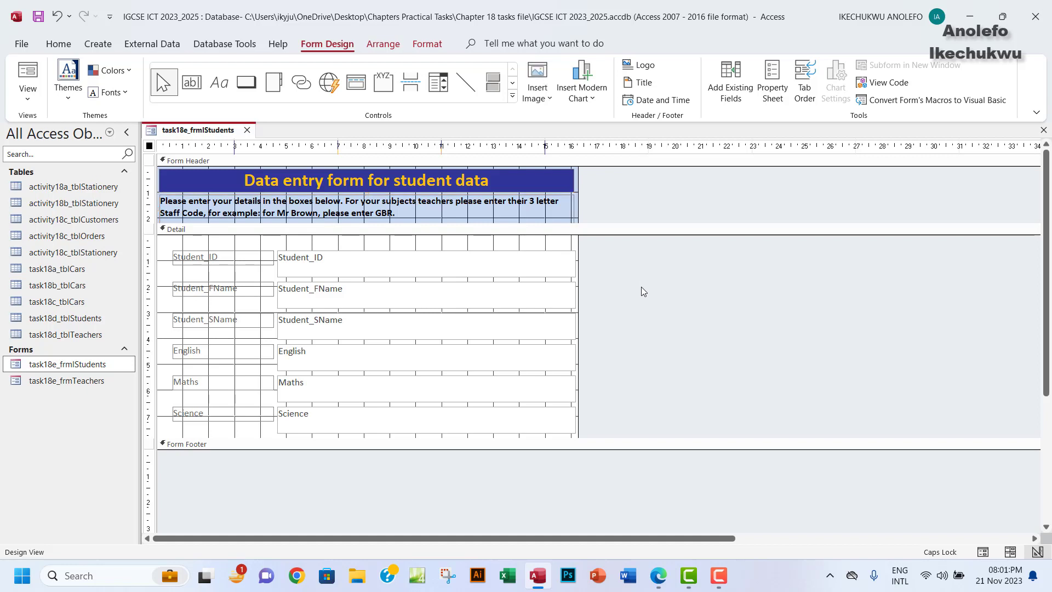
# Extend the left edges of all six field labels, Student_ID through Science, to the form's left edge.
pyautogui.click(215, 262)
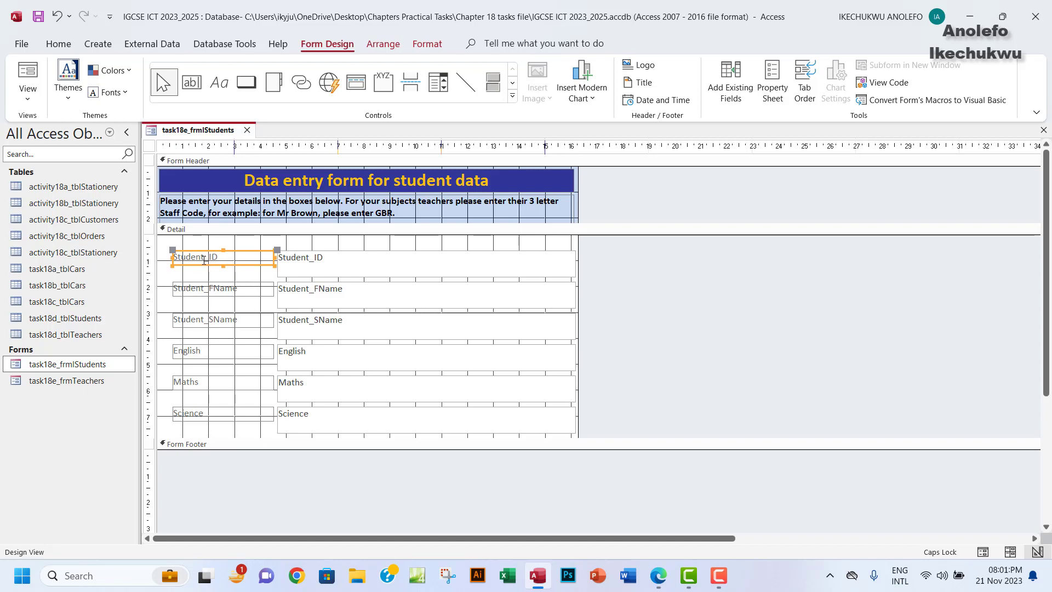
pyautogui.doubleClick(217, 259)
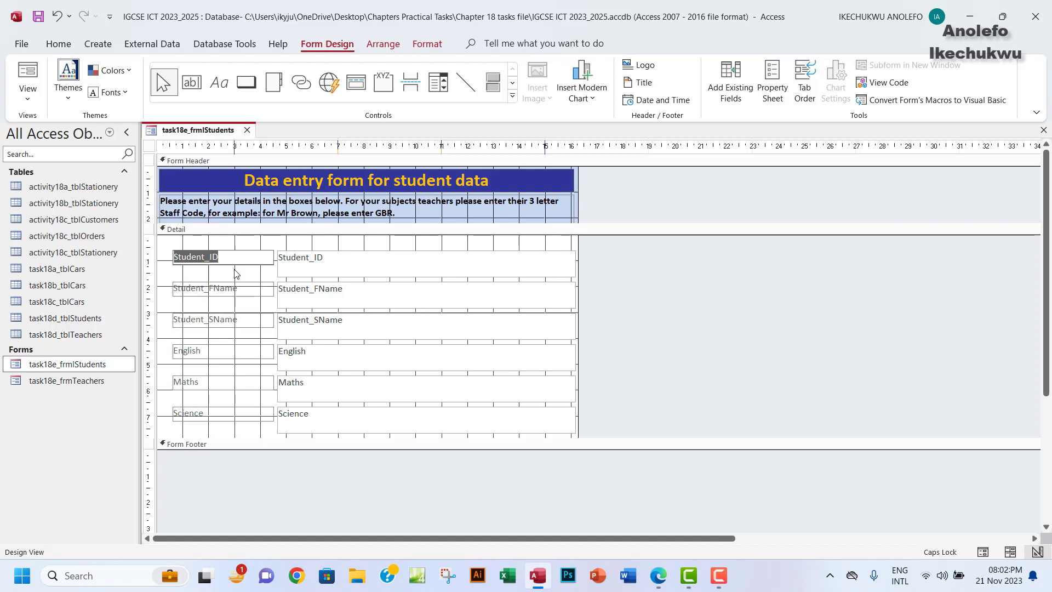
pyautogui.moveTo(168, 432); pyautogui.dragTo(231, 256)
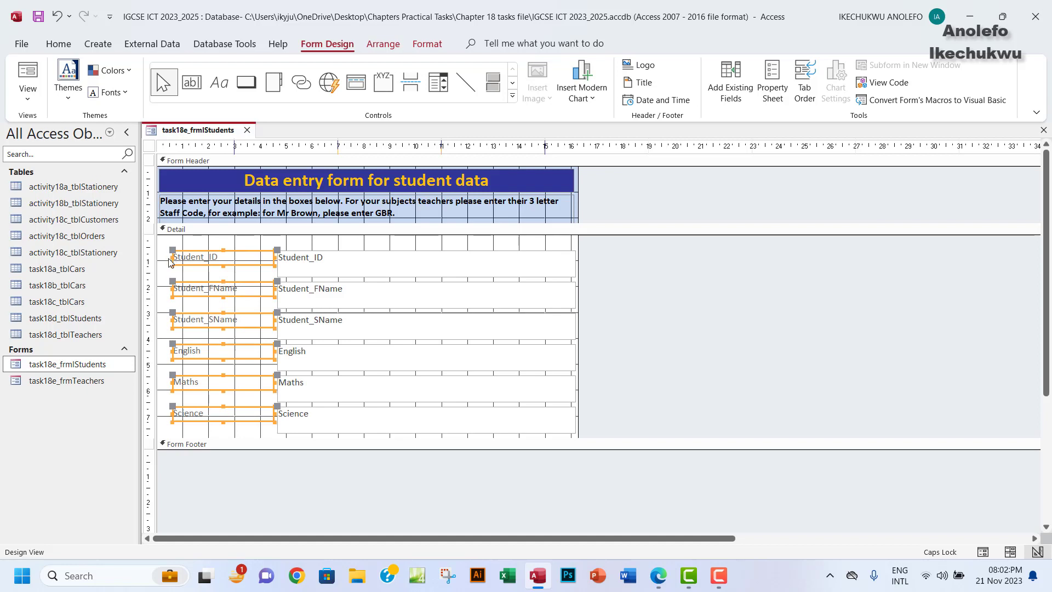
pyautogui.moveTo(172, 257); pyautogui.dragTo(160, 258)
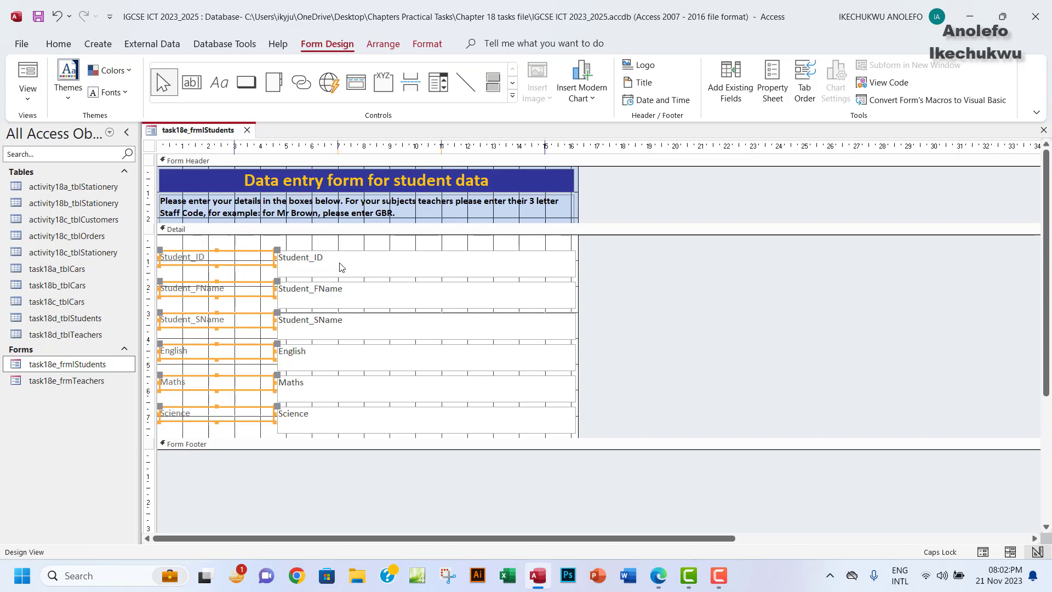
# Narrow the six field text boxes so they start near the 6 mark on the ruler, and widen their labels to reach them.
pyautogui.moveTo(353, 242); pyautogui.dragTo(446, 437)
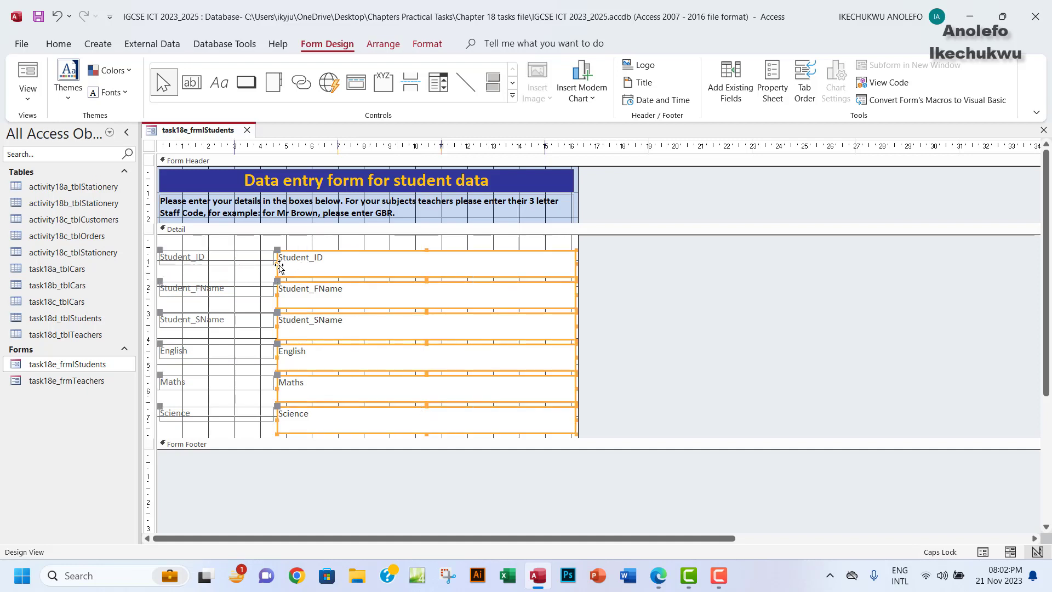
pyautogui.moveTo(278, 263); pyautogui.dragTo(292, 264)
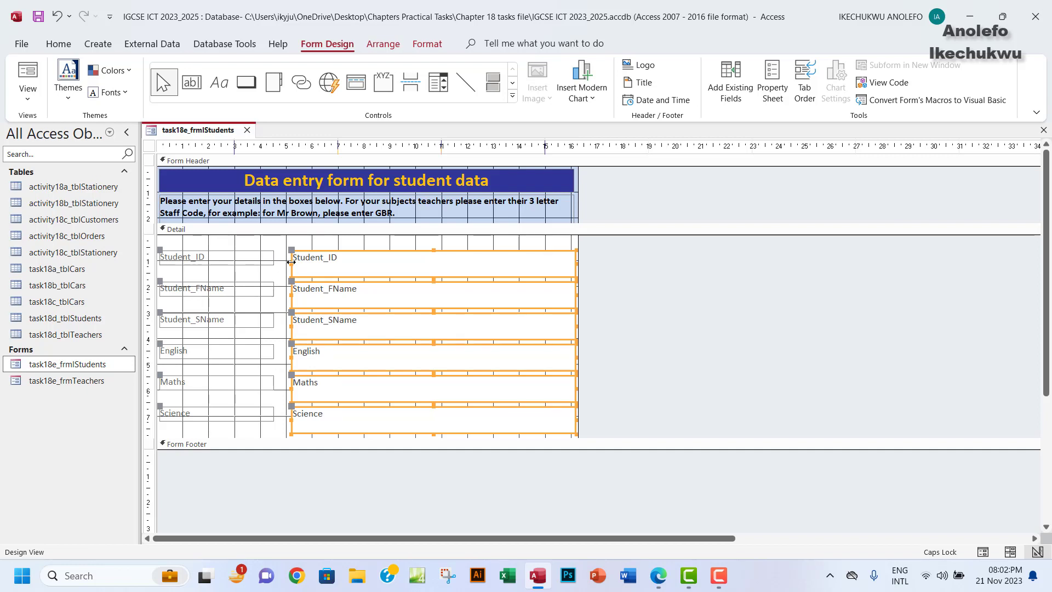
pyautogui.moveTo(291, 262); pyautogui.dragTo(307, 264)
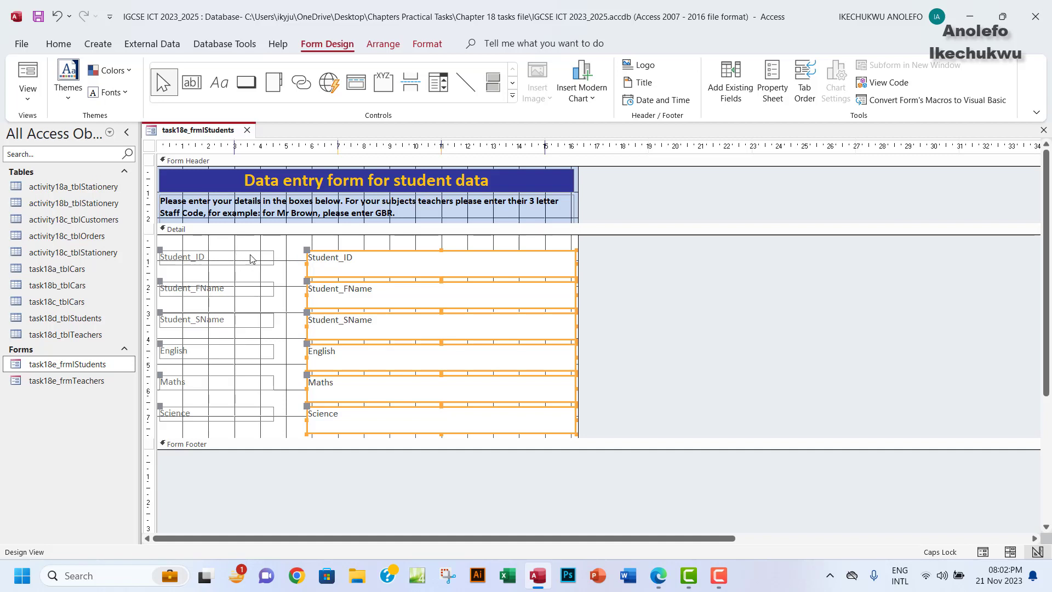
pyautogui.moveTo(248, 245); pyautogui.dragTo(277, 428)
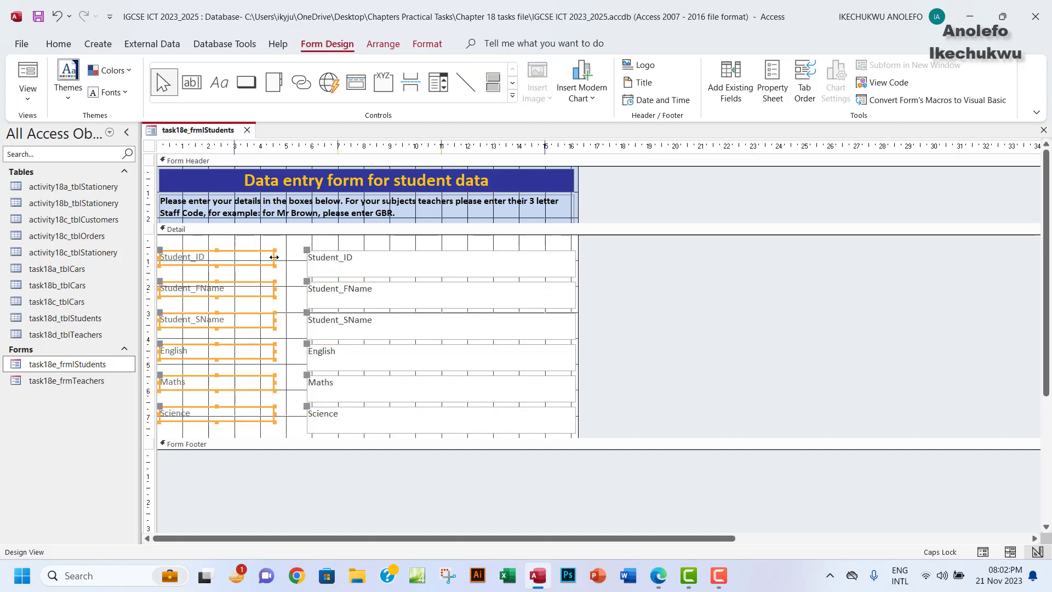
pyautogui.moveTo(277, 257); pyautogui.dragTo(303, 258)
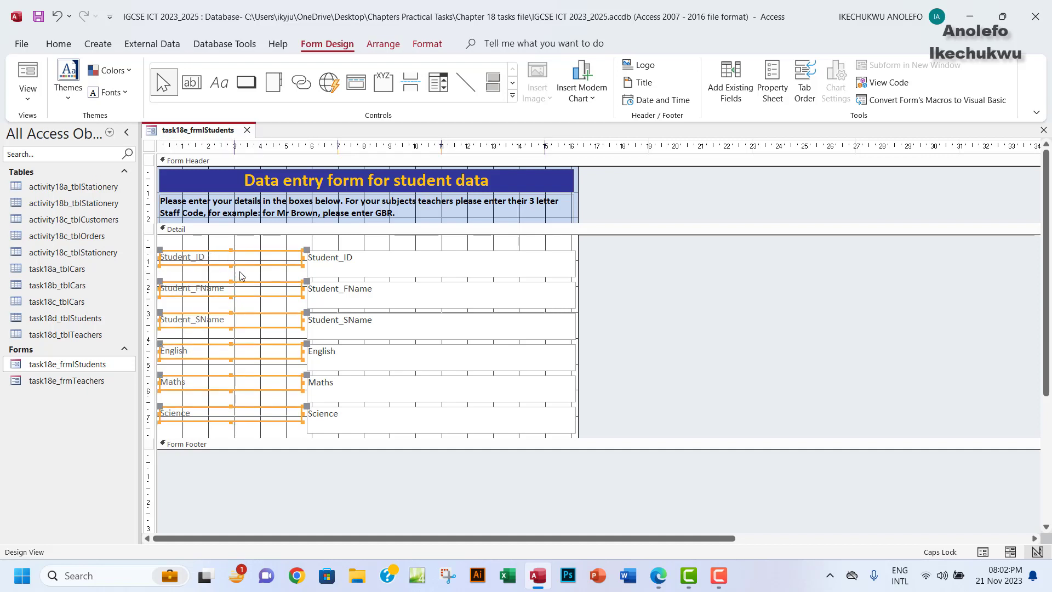
# Replace the Student_ID label's text with "Please enter your Student ID number".
pyautogui.click(201, 258)
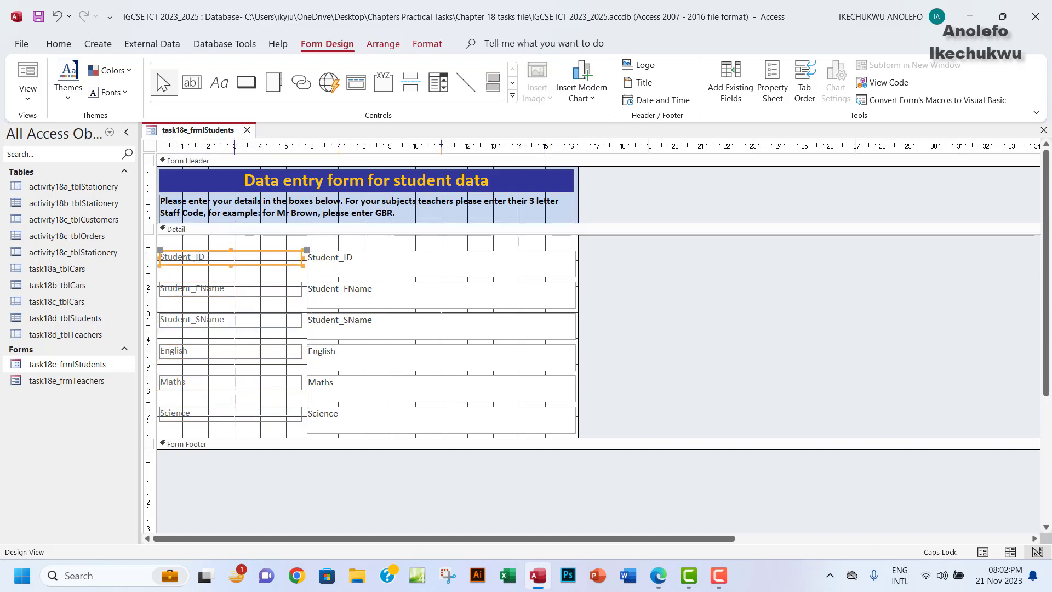
pyautogui.click(206, 257)
pyautogui.moveTo(206, 257); pyautogui.dragTo(159, 258)
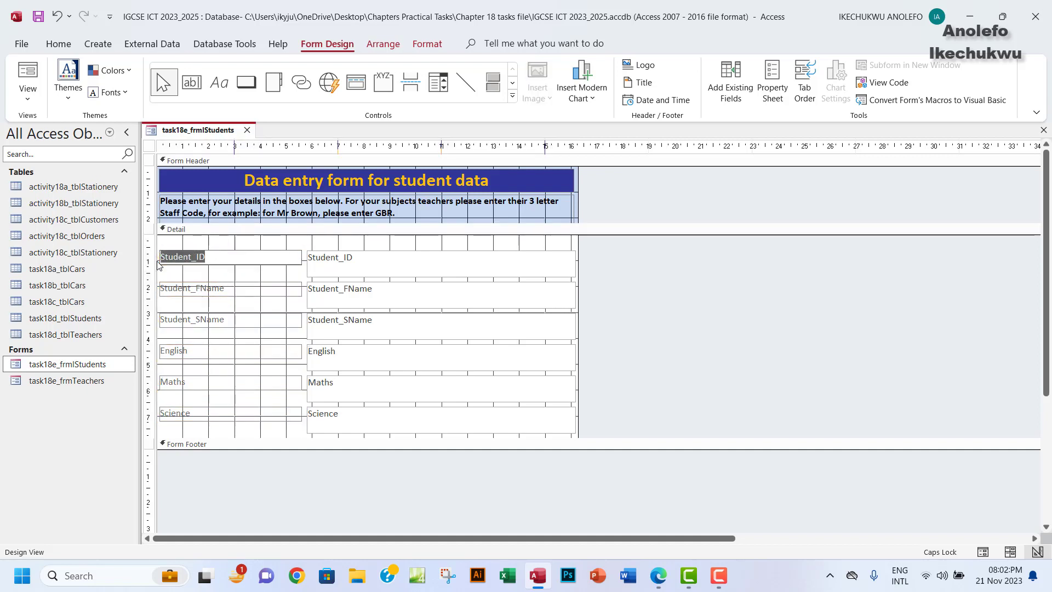
pyautogui.press('BackSpace')
pyautogui.press('capslock')
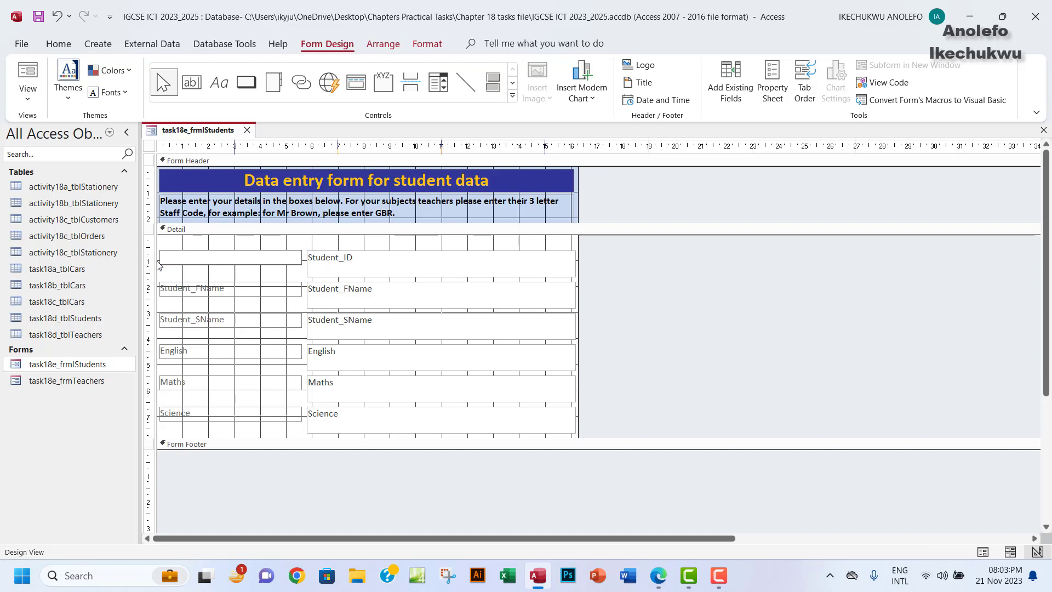
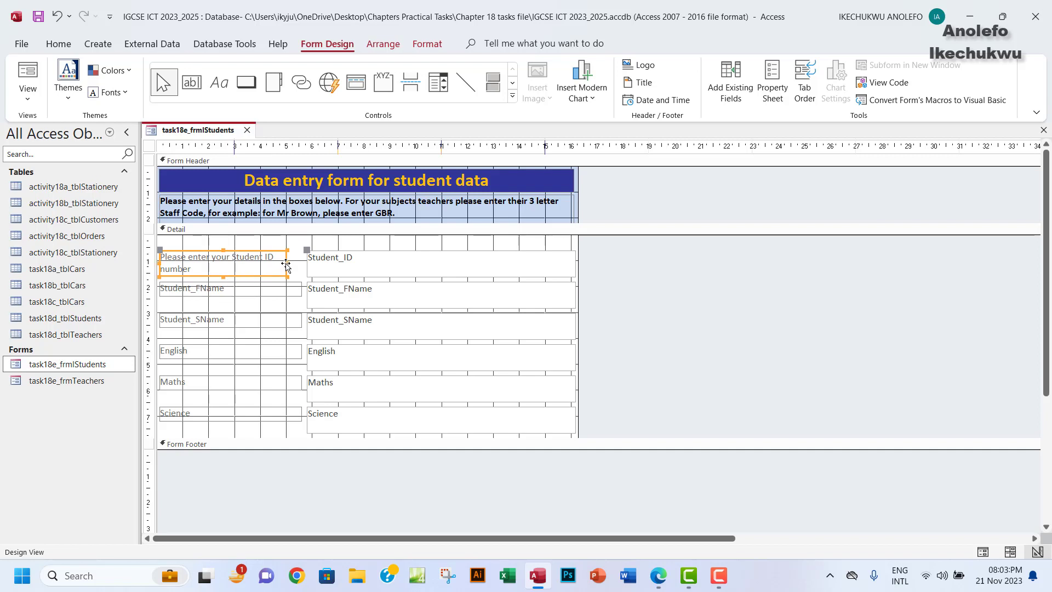
# Widen the Student ID prompt label slightly and increase the height of the Student_FName label below it.
pyautogui.moveTo(286, 260); pyautogui.dragTo(298, 260)
pyautogui.click(245, 293)
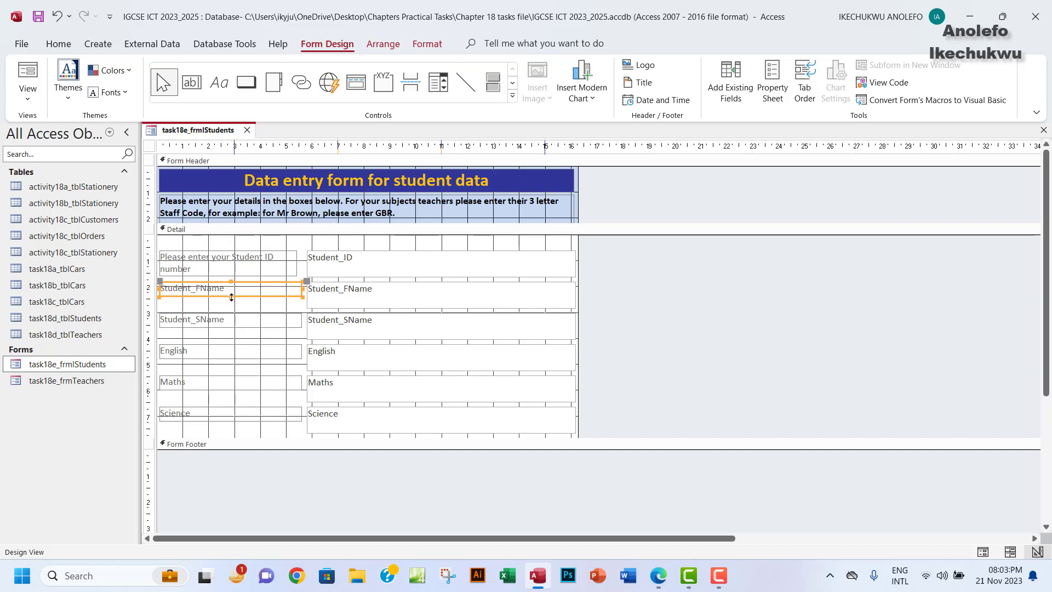
pyautogui.moveTo(230, 297); pyautogui.dragTo(233, 302)
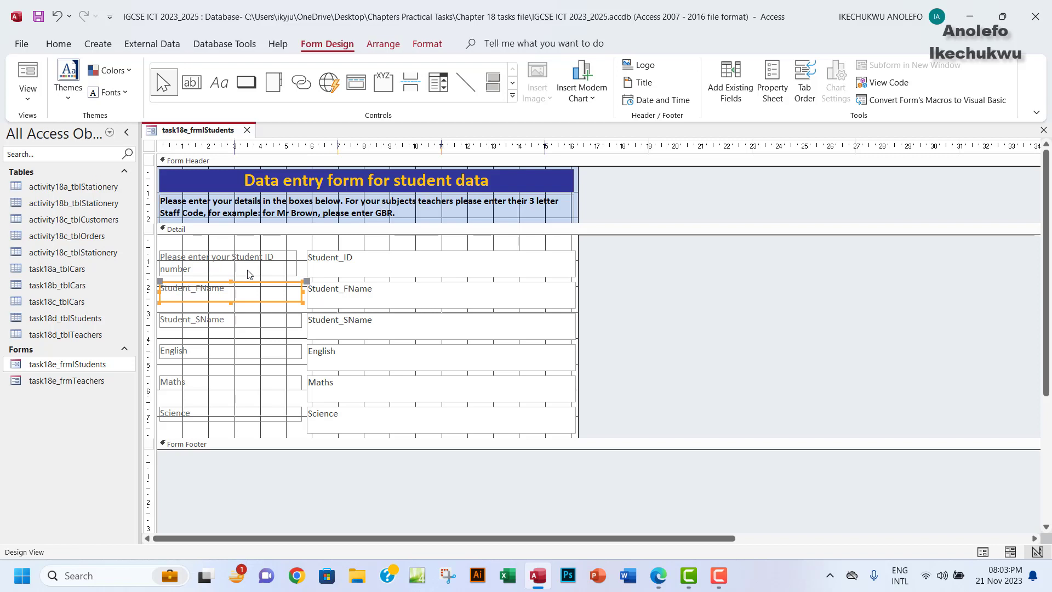
# Undo the label resizes and the text change on the Student_ID label.
pyautogui.hotkey('ctrl', 'z')
pyautogui.hotkey('ctrl', 'z')
pyautogui.hotkey('ctrl', 'z')
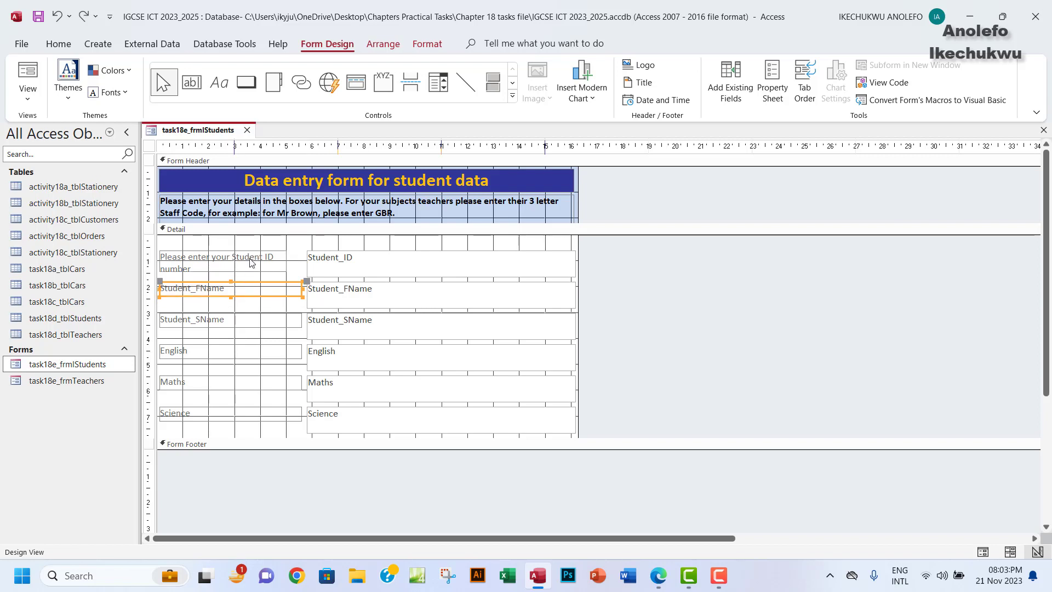
pyautogui.hotkey('ctrl', 'z')
pyautogui.click(262, 255)
pyautogui.hotkey('ctrl', 'z')
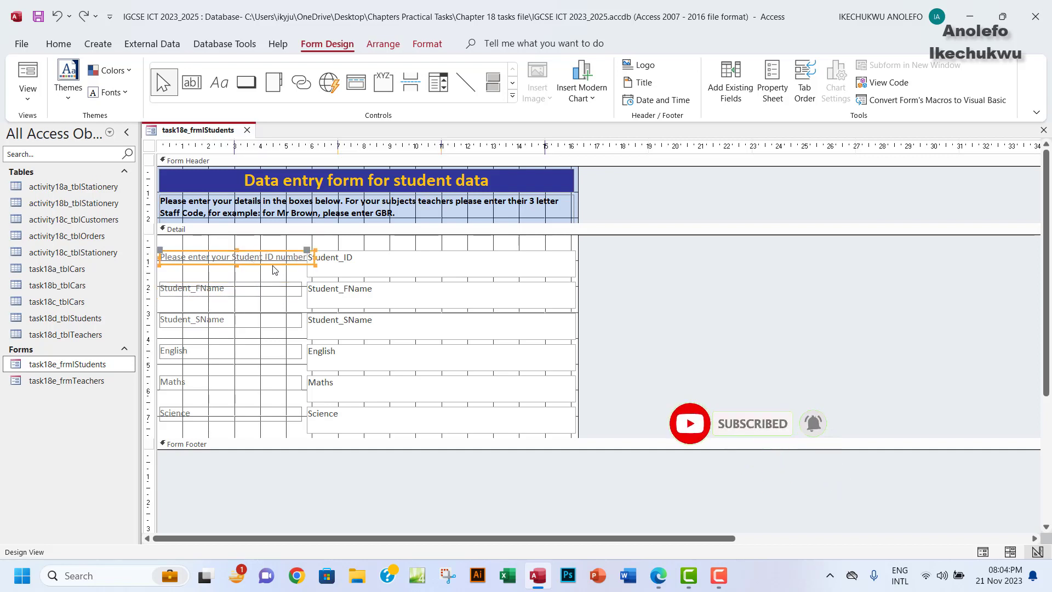
pyautogui.hotkey('ctrl', 'z')
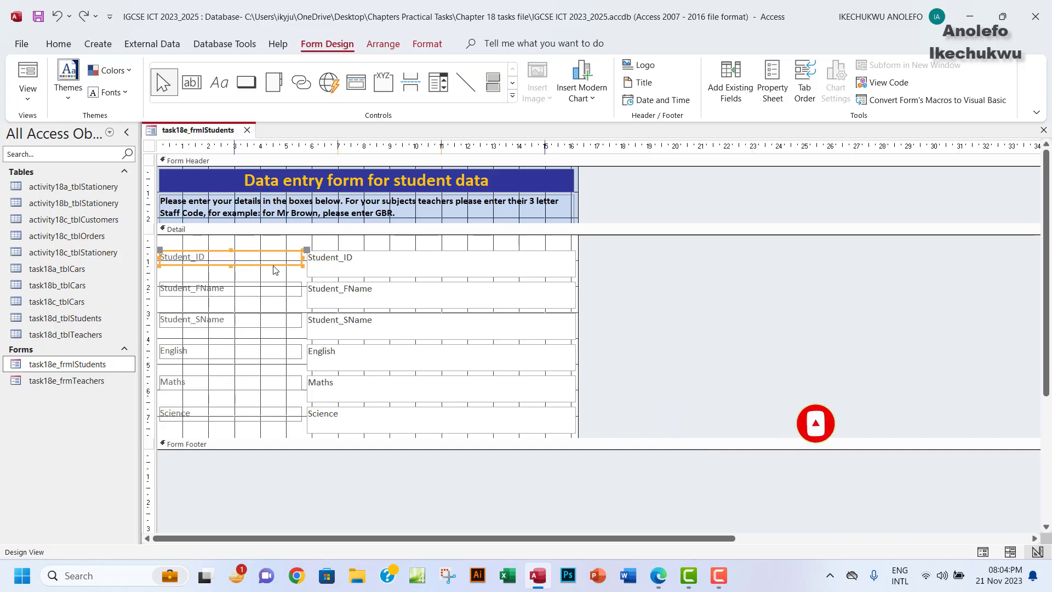
# Redo the "Please enter your Student ID number" text on the Student_ID label and narrow it to match the other labels.
pyautogui.hotkey('ctrl', 'y')
pyautogui.moveTo(255, 241); pyautogui.dragTo(260, 437)
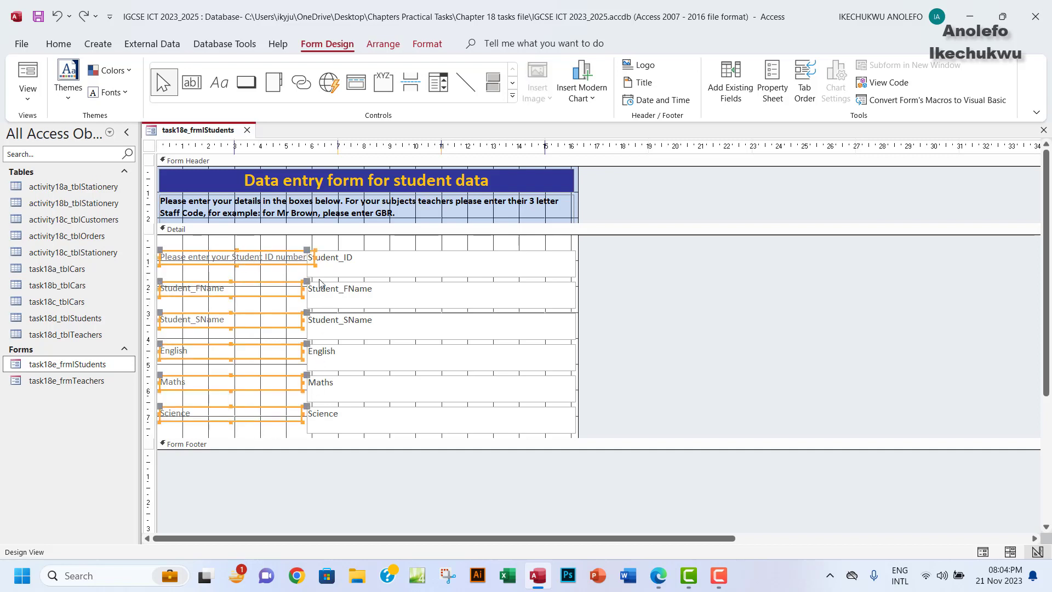
pyautogui.click(301, 260)
pyautogui.click(299, 259)
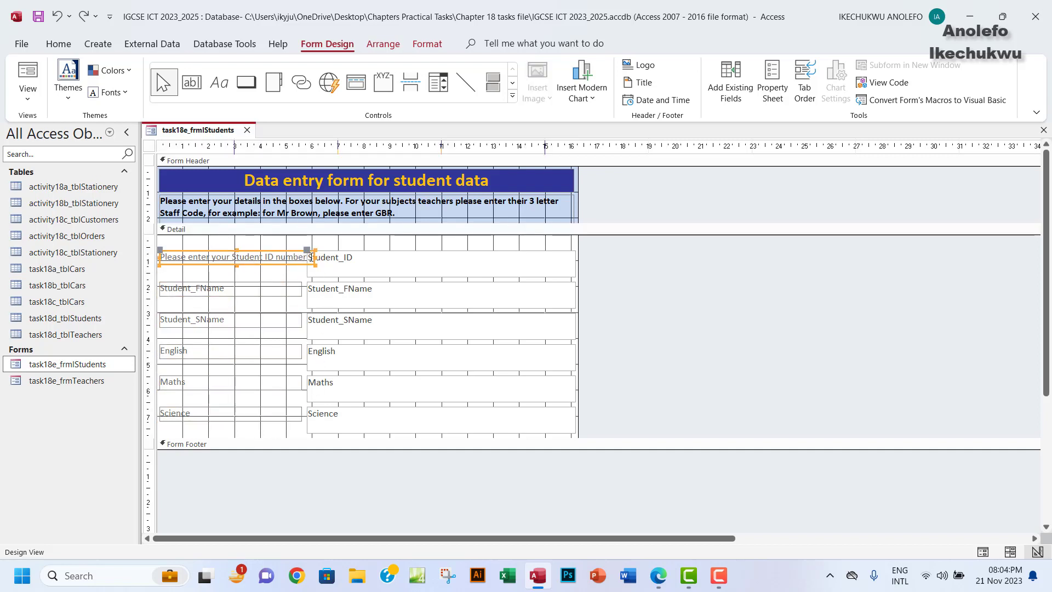
# Increase the height of all six field labels together to match their text boxes.
pyautogui.moveTo(303, 257); pyautogui.dragTo(282, 432)
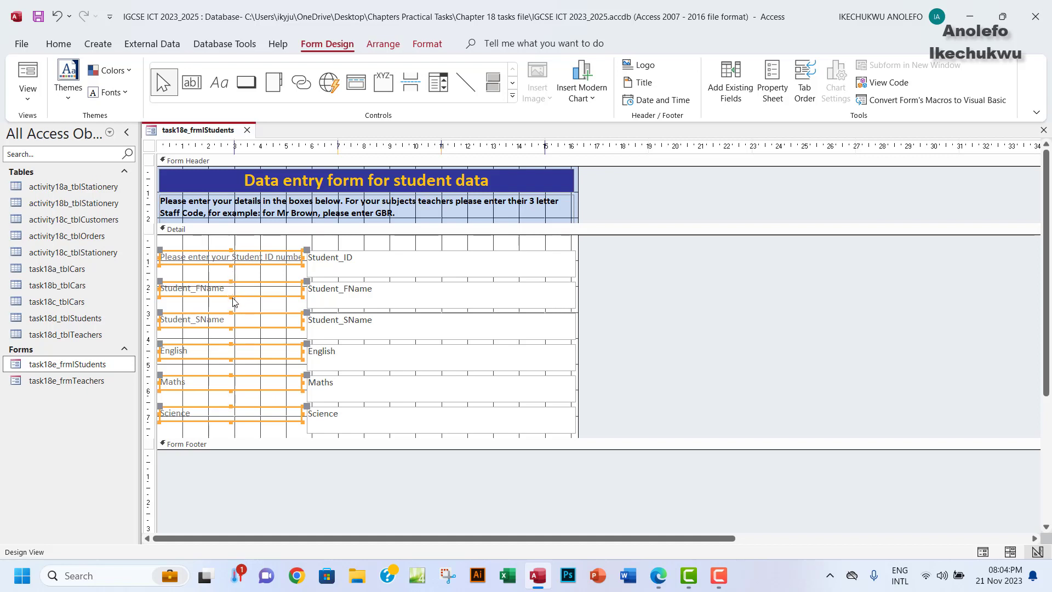
pyautogui.moveTo(230, 296); pyautogui.dragTo(229, 305)
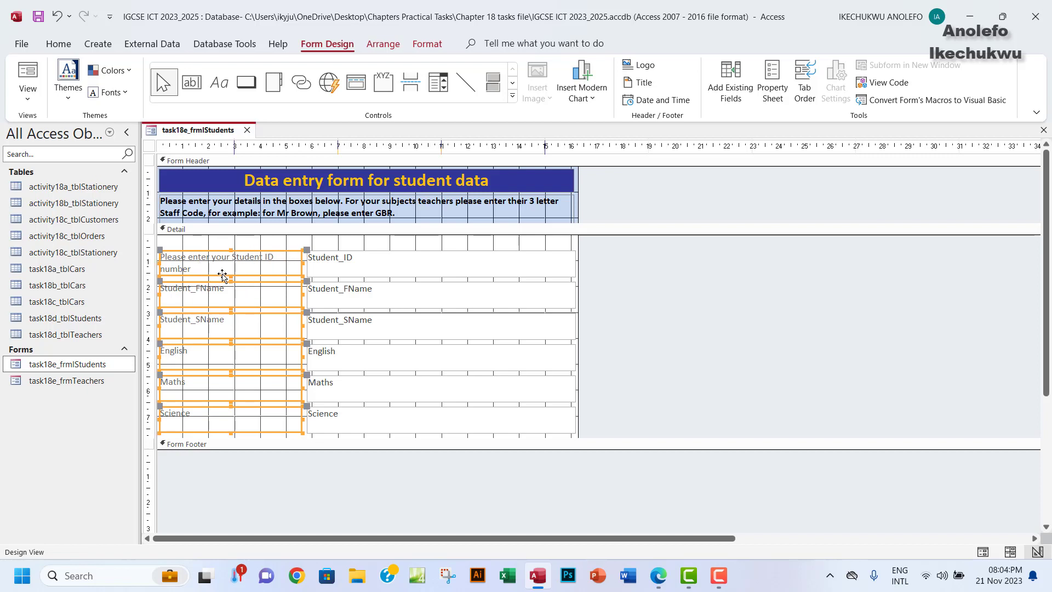
pyautogui.click(251, 303)
pyautogui.click(264, 240)
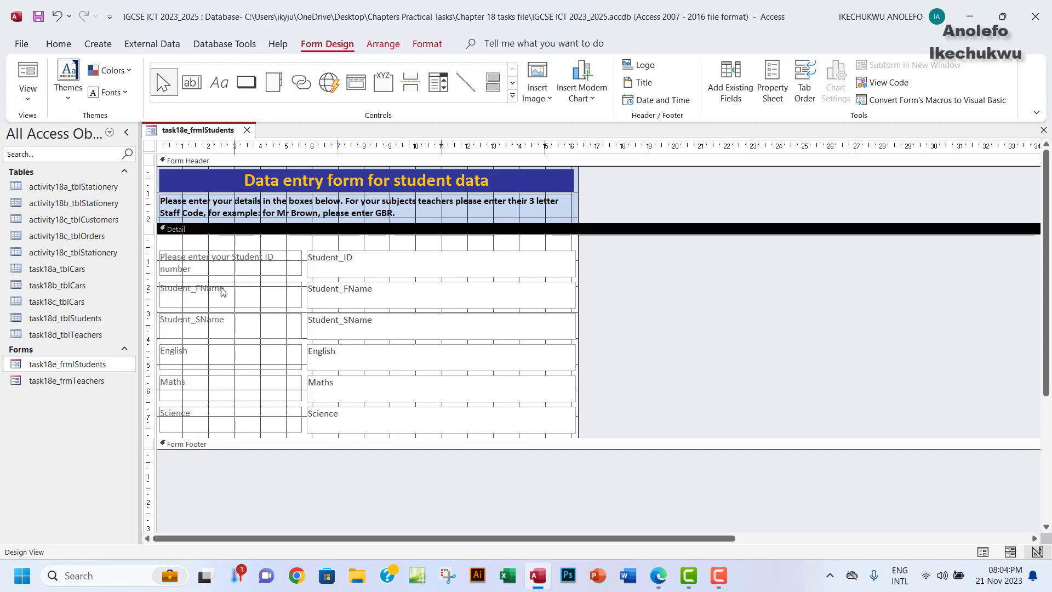
# Replace the Student_FName label's text with "What is your first name?".
pyautogui.click(212, 297)
pyautogui.moveTo(224, 290); pyautogui.dragTo(161, 291)
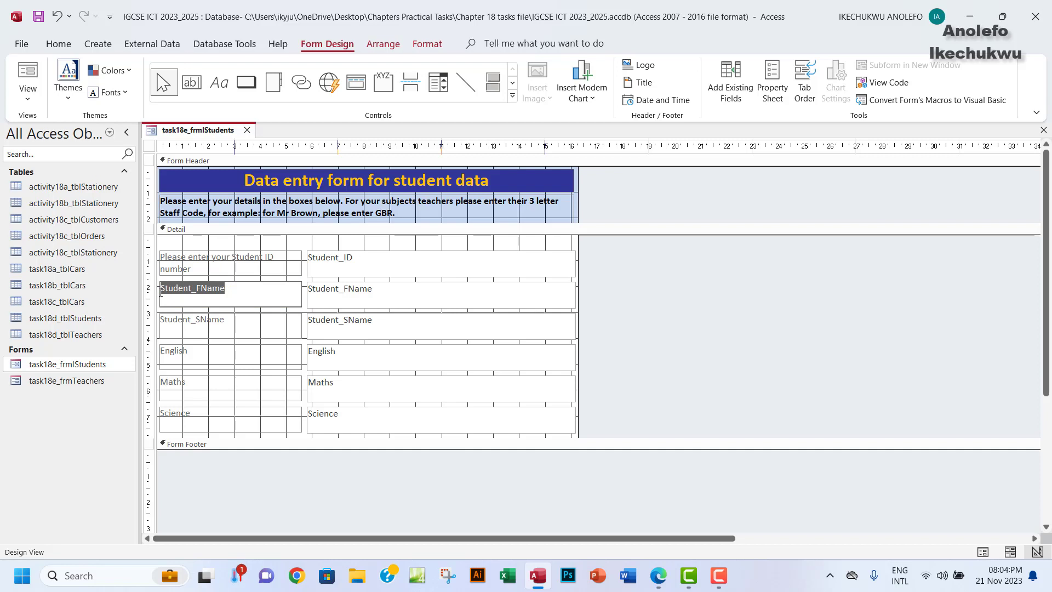
pyautogui.write('What is your first ')
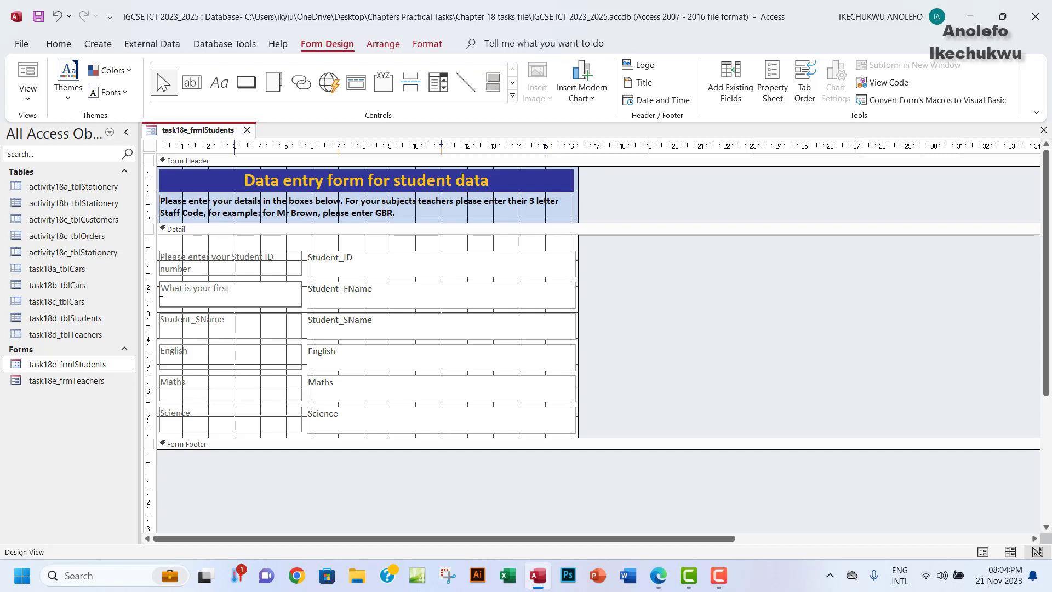
pyautogui.write('name/')
pyautogui.press('BackSpace')
pyautogui.write('?')
pyautogui.click(293, 269)
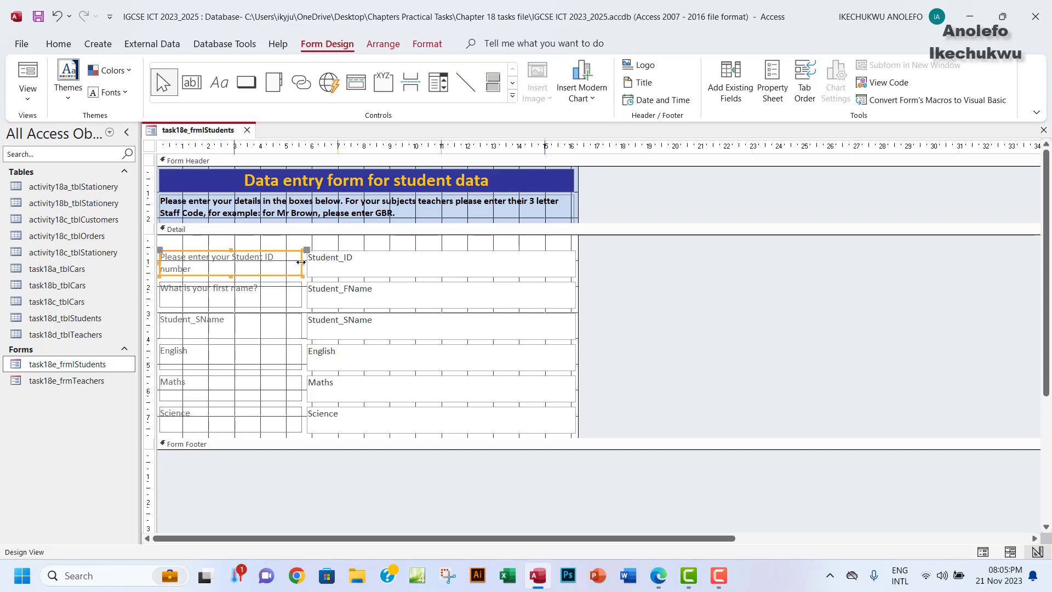
# Replace the Student_SName label's text with "What is your surname?".
pyautogui.click(233, 324)
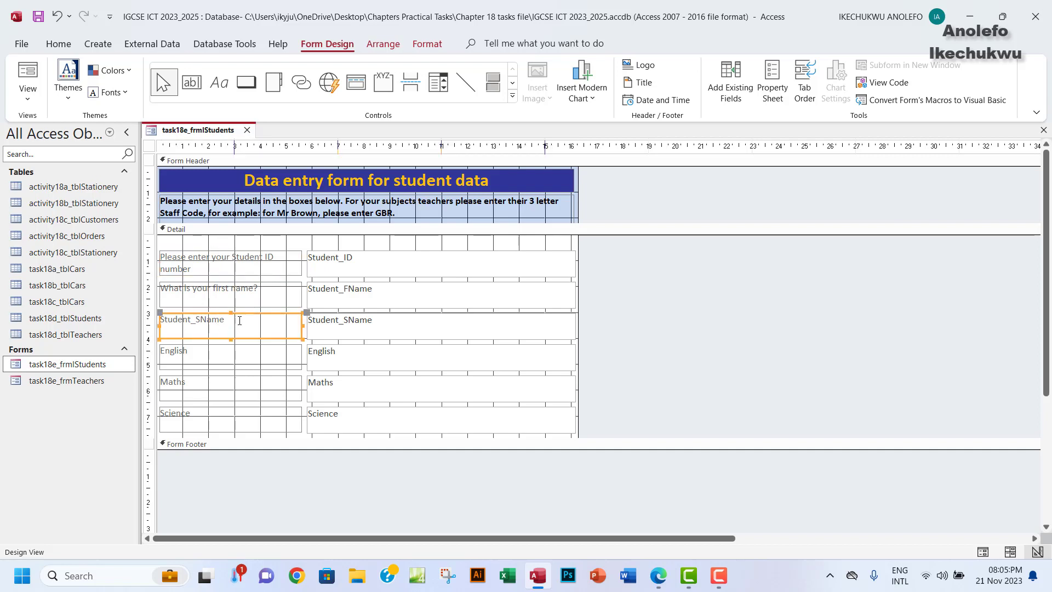
pyautogui.click(203, 330)
pyautogui.moveTo(203, 330); pyautogui.dragTo(158, 328)
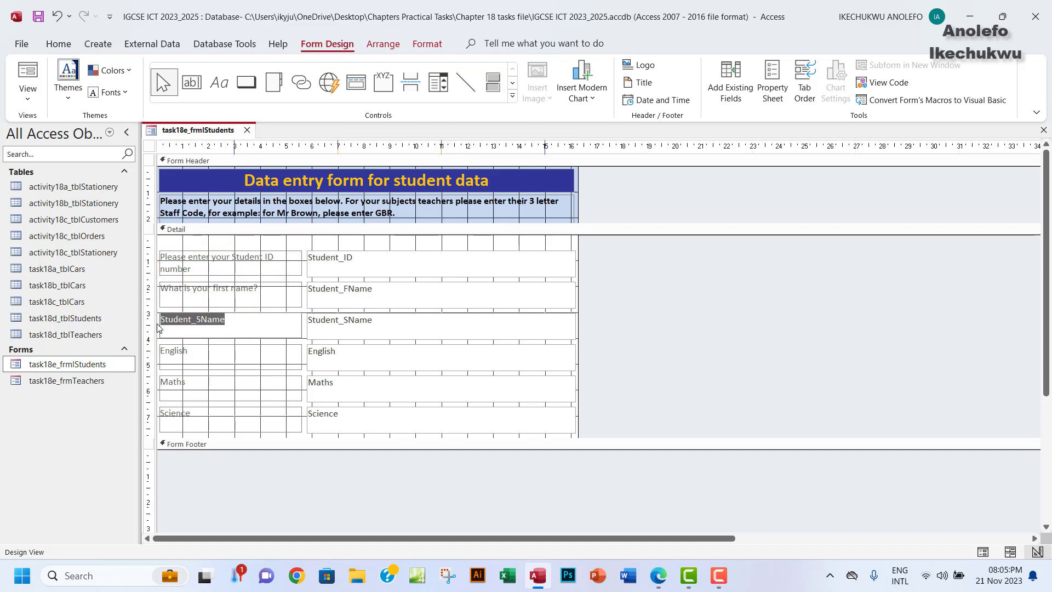
pyautogui.write('What is your')
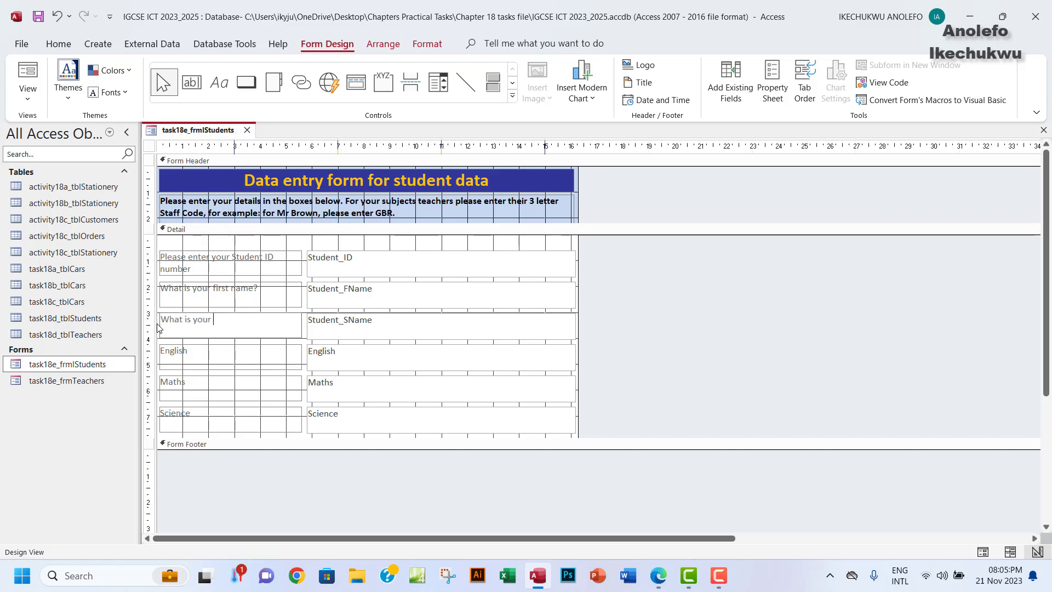
pyautogui.write(' surname?')
# Change the English label's text to "Who is your subject teacher for English?".
pyautogui.click(207, 355)
pyautogui.click(176, 354)
pyautogui.doubleClick(167, 354)
pyautogui.press('Left')
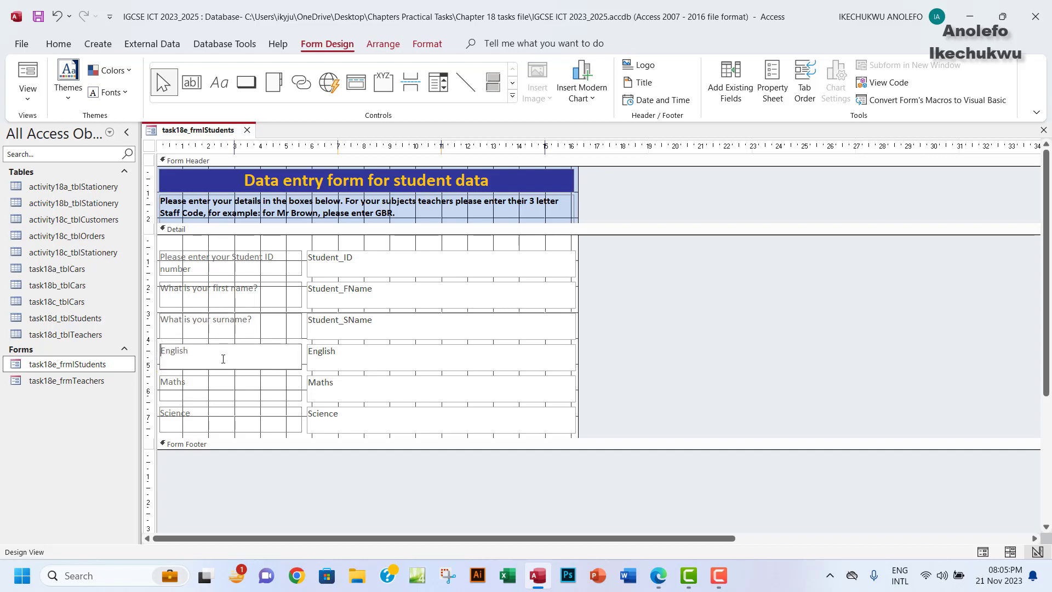
pyautogui.write('Who is your subject teacher ')
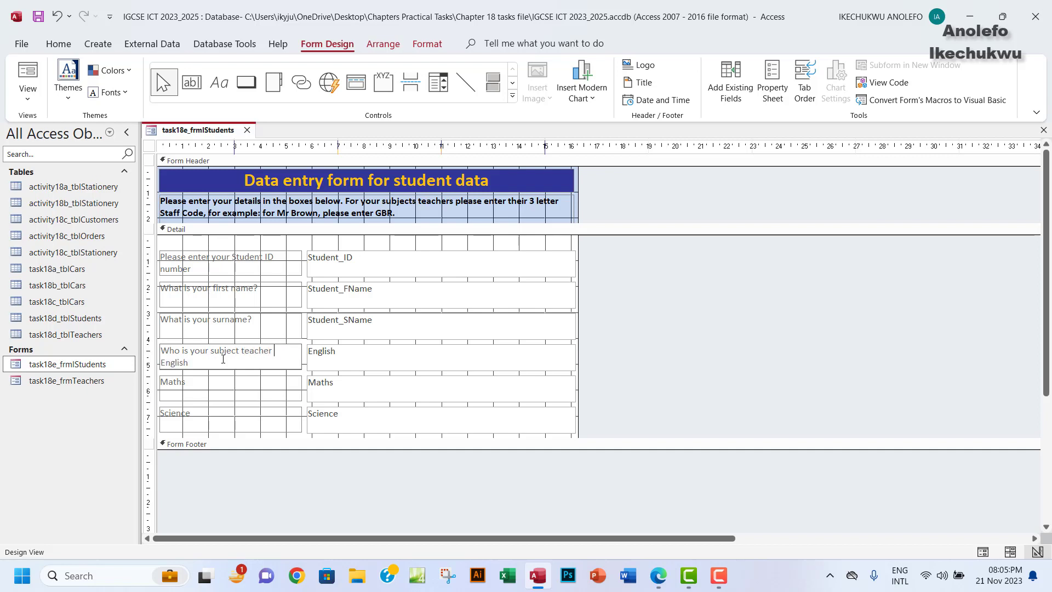
pyautogui.write('for')
pyautogui.click(220, 364)
pyautogui.write('?')
# Insert "Who is your subject teacher for" before Maths in the Maths label.
pyautogui.click(171, 383)
pyautogui.click(164, 382)
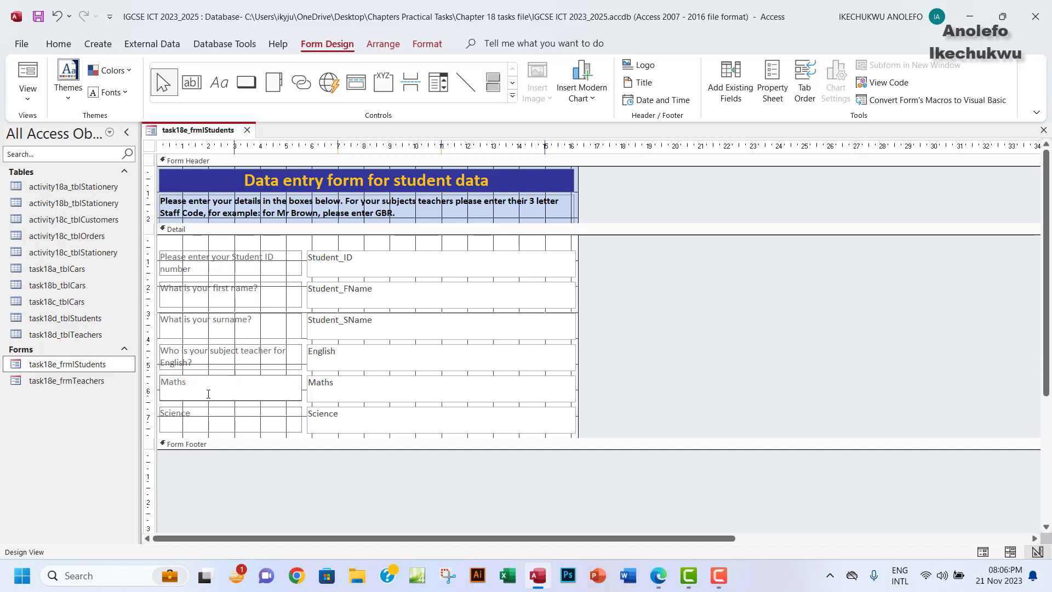
pyautogui.write('w')
pyautogui.press('BackSpace')
pyautogui.write('Who is your subject teacher for')
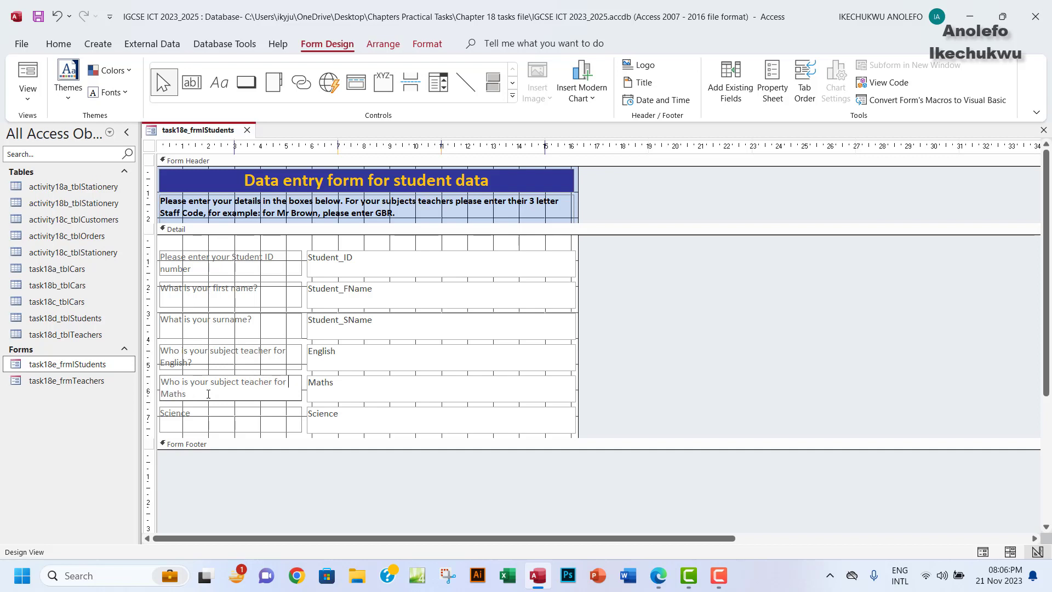
# Insert "Who is your subject teacher for" before Science in the Science label.
pyautogui.click(193, 422)
pyautogui.moveTo(192, 414); pyautogui.dragTo(166, 415)
pyautogui.click(149, 417)
pyautogui.click(148, 418)
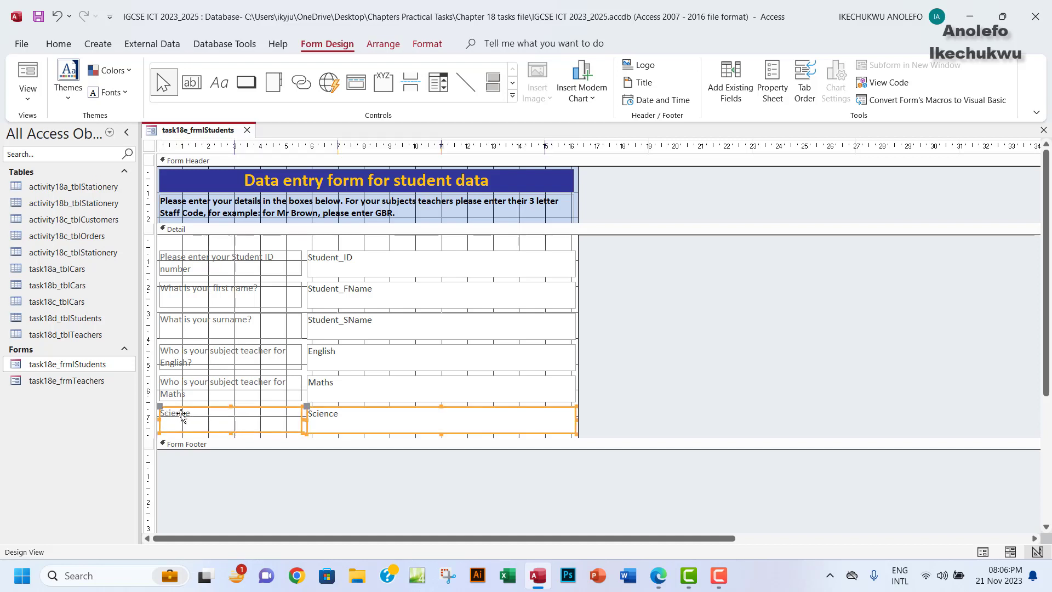
pyautogui.press('Up')
pyautogui.click(162, 415)
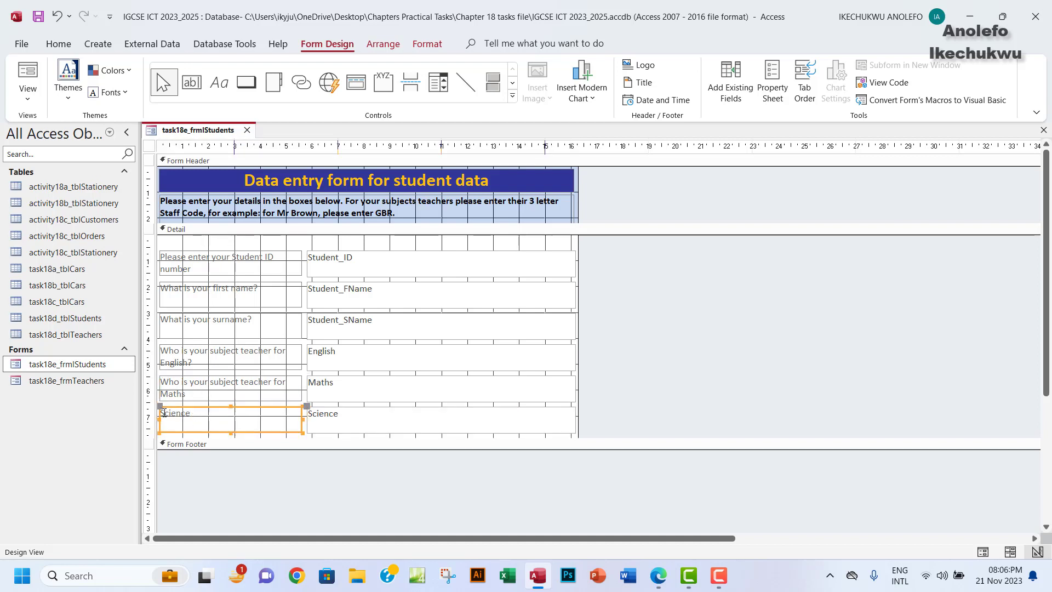
pyautogui.click(164, 413)
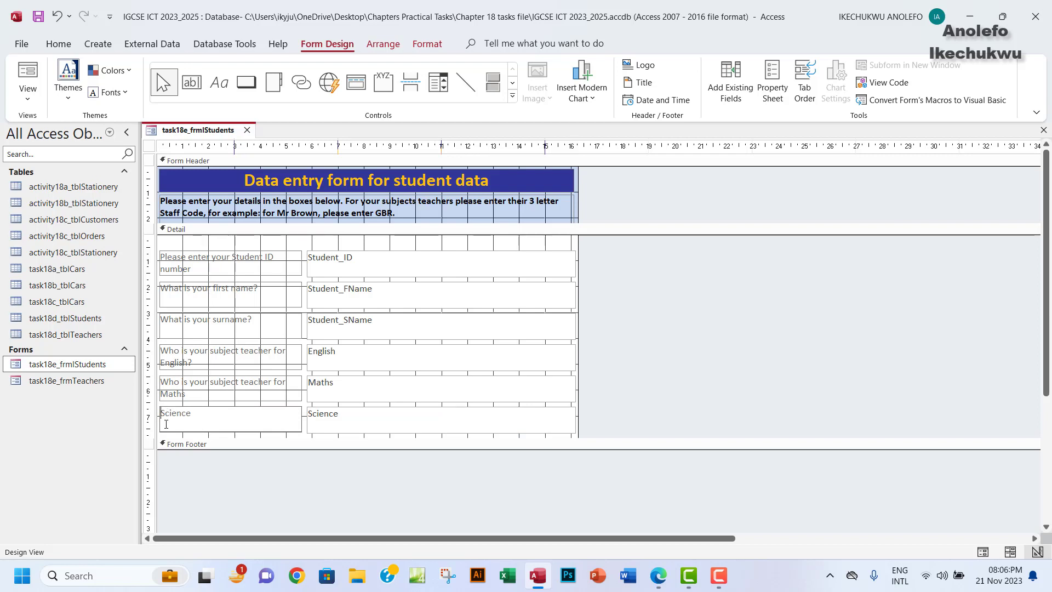
pyautogui.write('Who is your subject teacher fo')
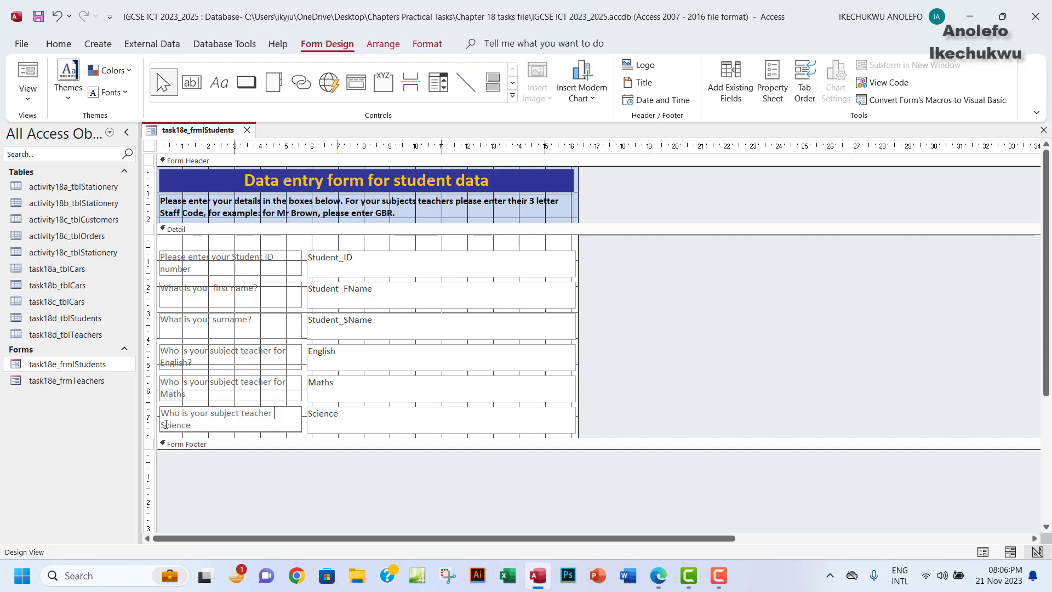
pyautogui.write('r')
# Add a question mark at the end of the Maths and Science label prompts.
pyautogui.click(188, 395)
pyautogui.click(188, 394)
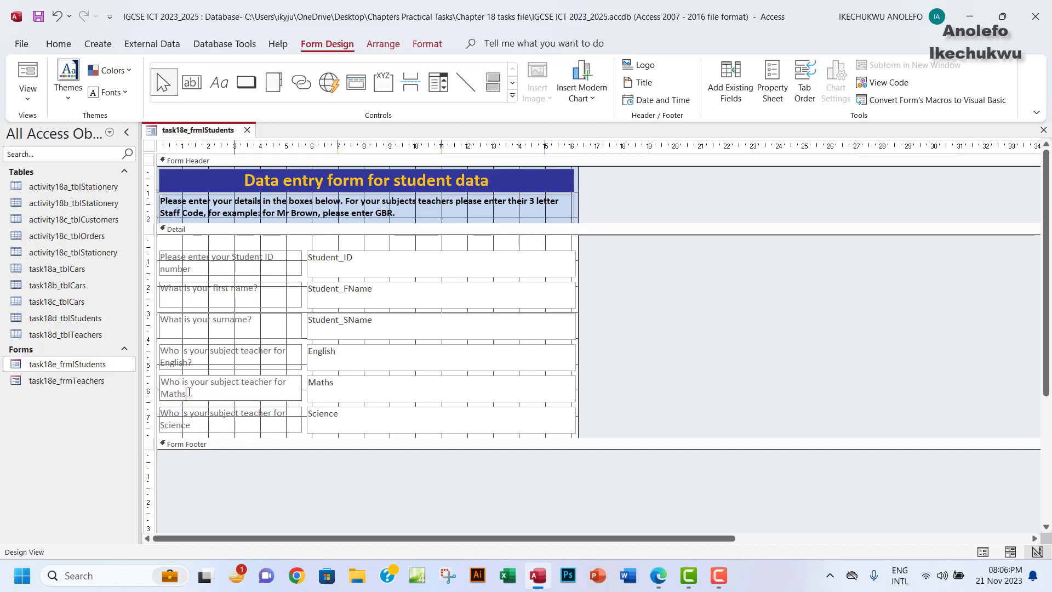
pyautogui.click(195, 425)
pyautogui.click(193, 424)
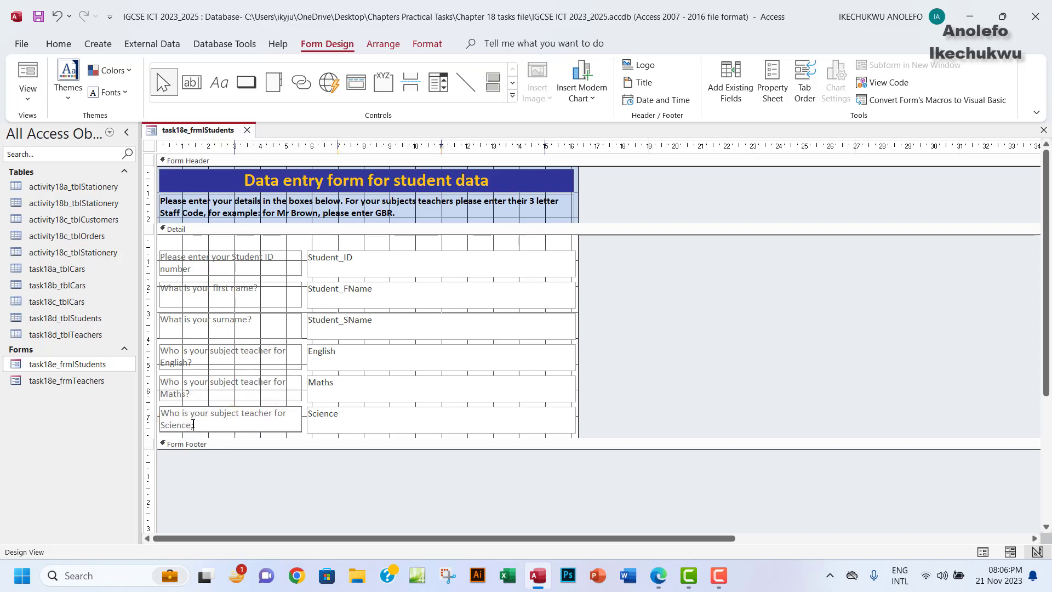
pyautogui.write('?')
# Check the reworded label prompts in Form View and return to Design View.
pyautogui.click(28, 91)
pyautogui.click(49, 127)
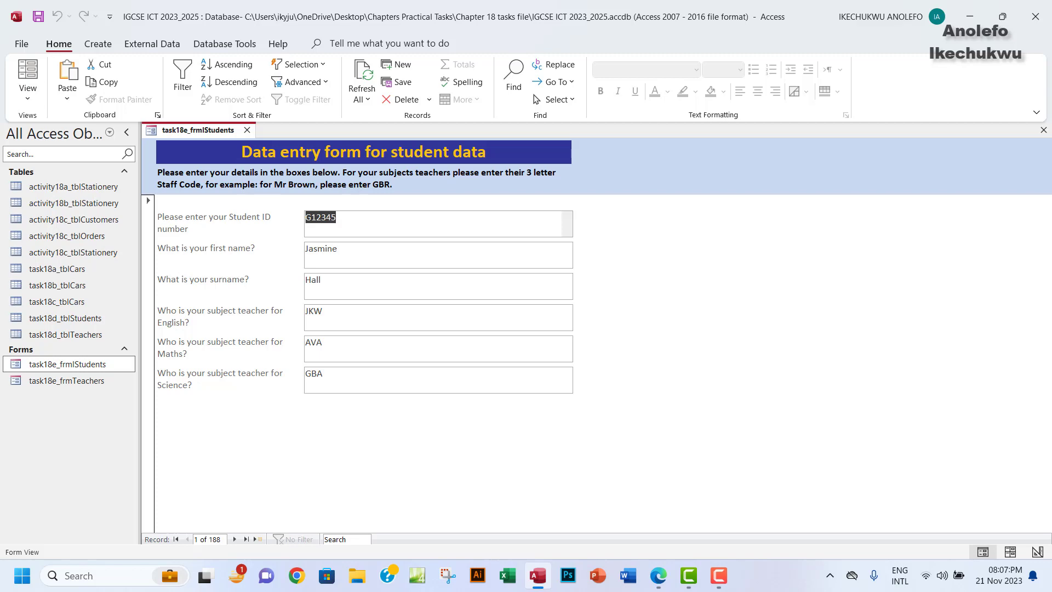
pyautogui.click(26, 96)
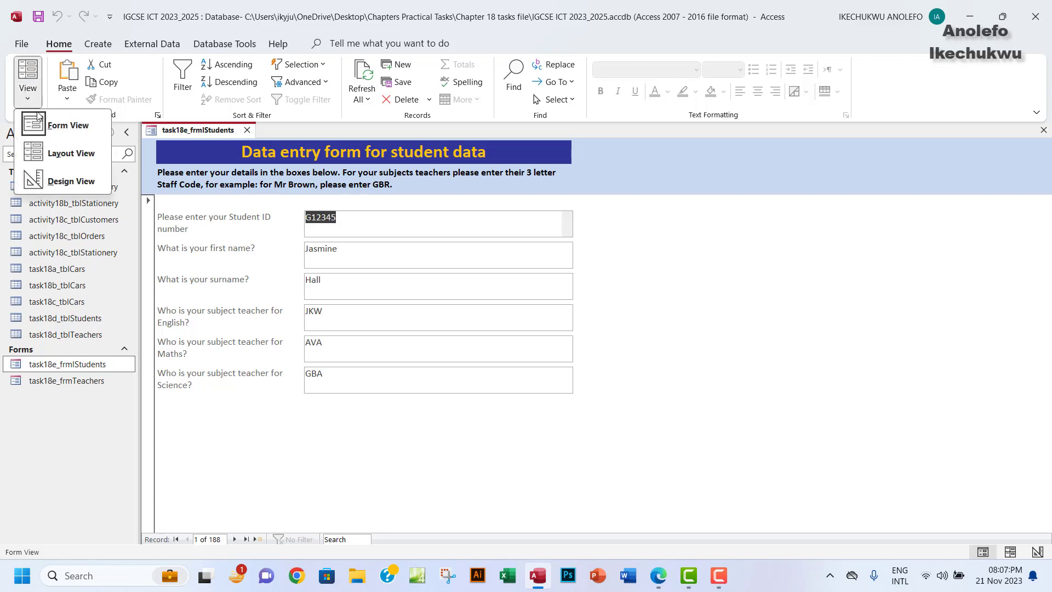
pyautogui.click(61, 186)
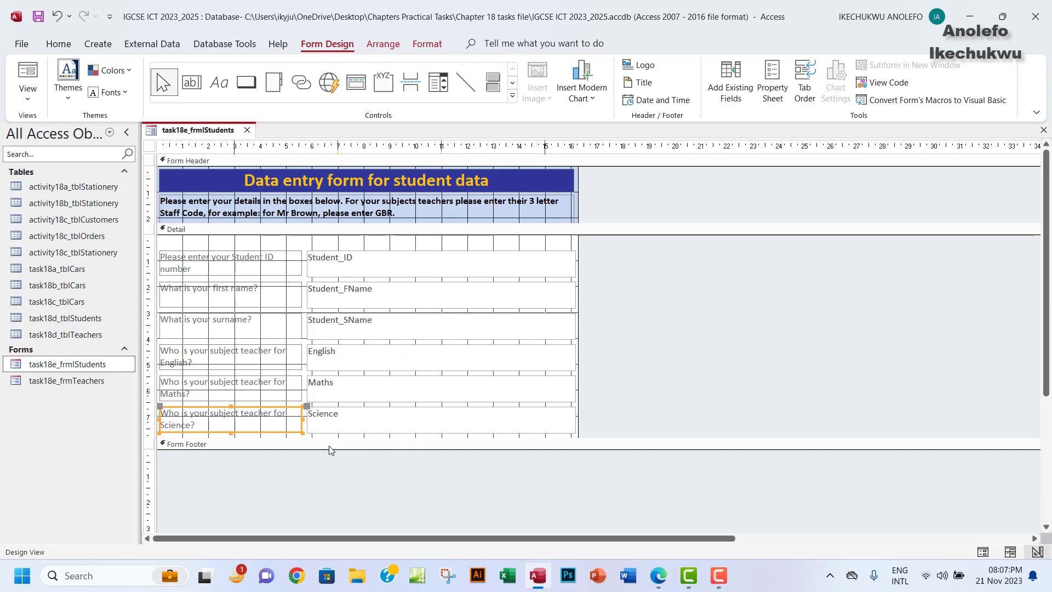
# Extend the Detail section below the Science field to about the 9 mark on the vertical ruler.
pyautogui.moveTo(340, 444); pyautogui.dragTo(338, 475)
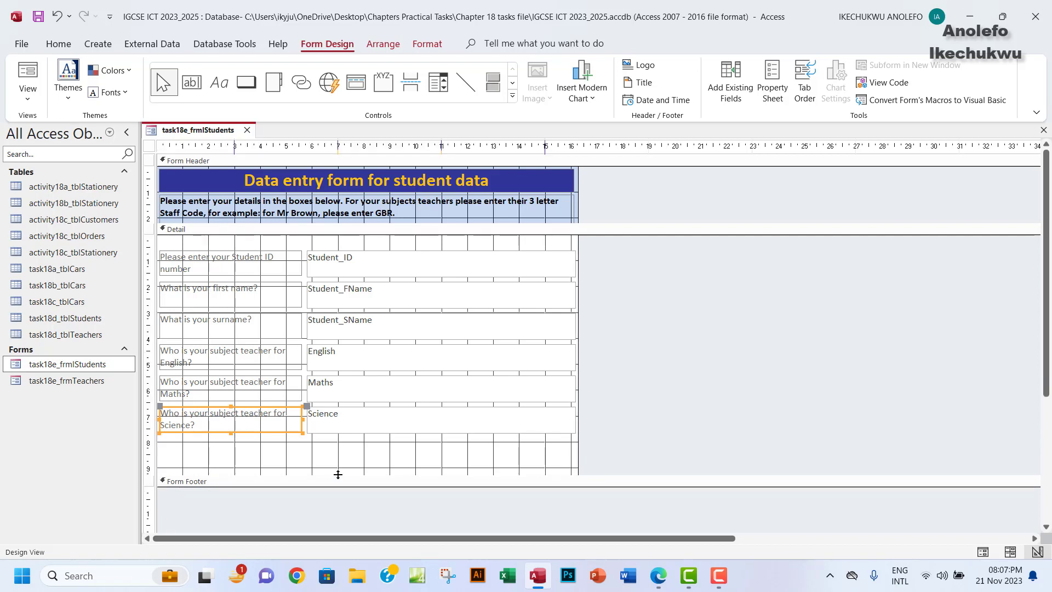
pyautogui.scroll(-1, 371, 460)
pyautogui.scroll(1, 373, 462)
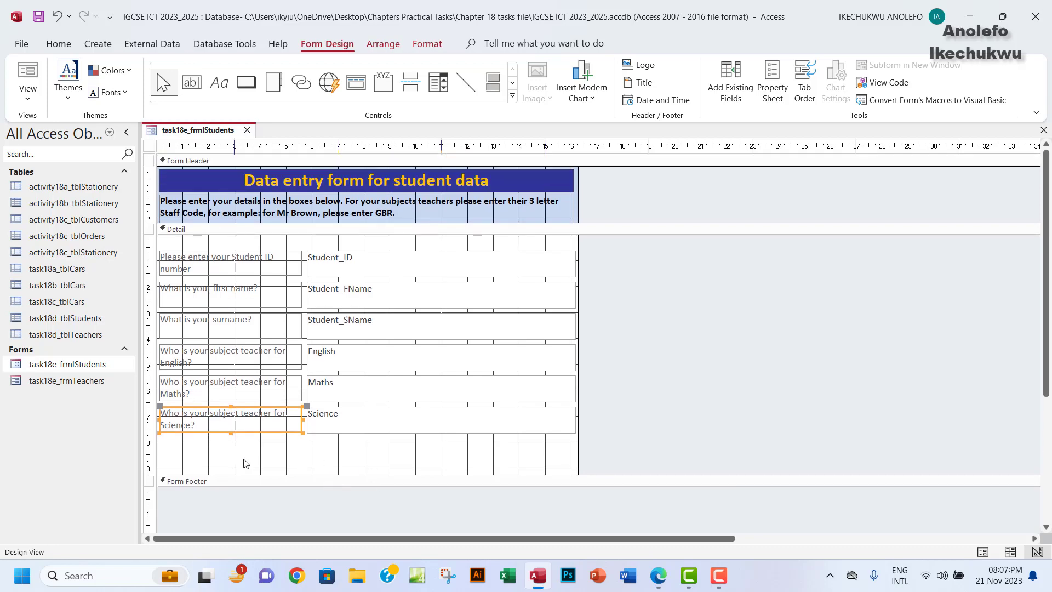
# Review the form with its extended Detail section in Form View and return to Design View.
pyautogui.click(26, 91)
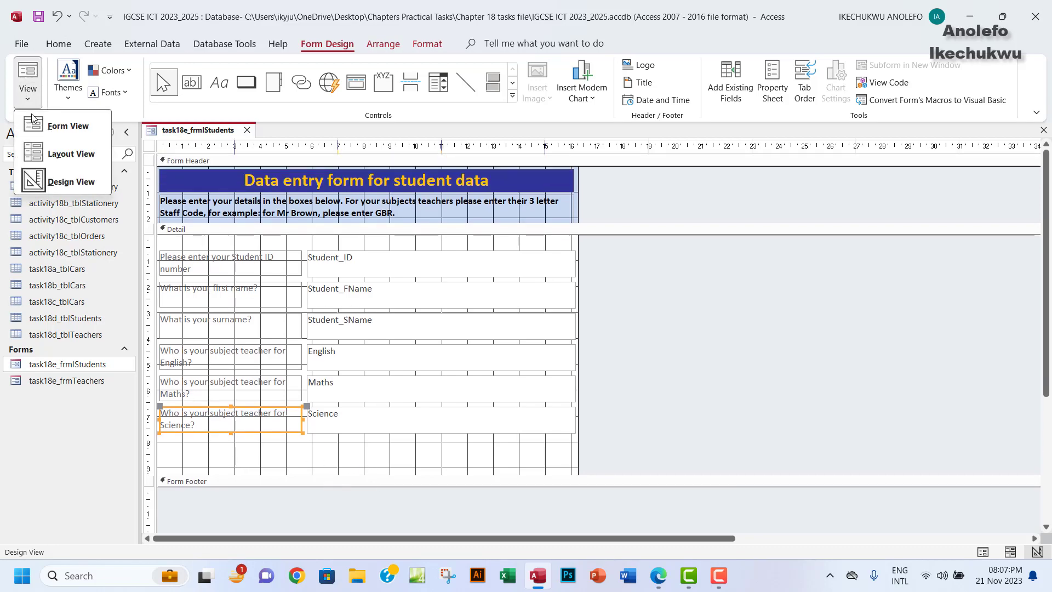
pyautogui.click(57, 122)
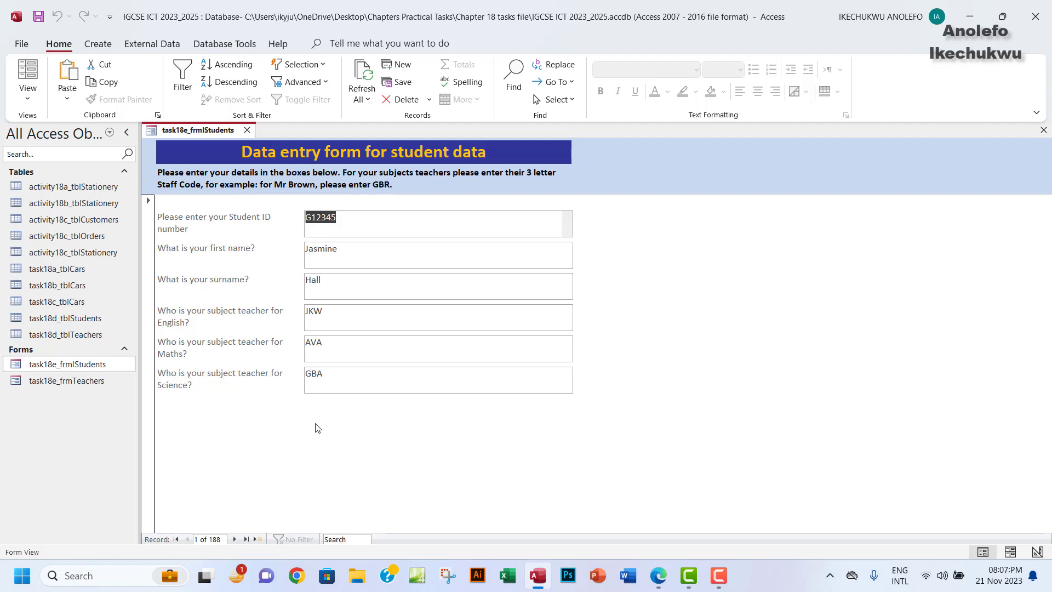
pyautogui.click(25, 91)
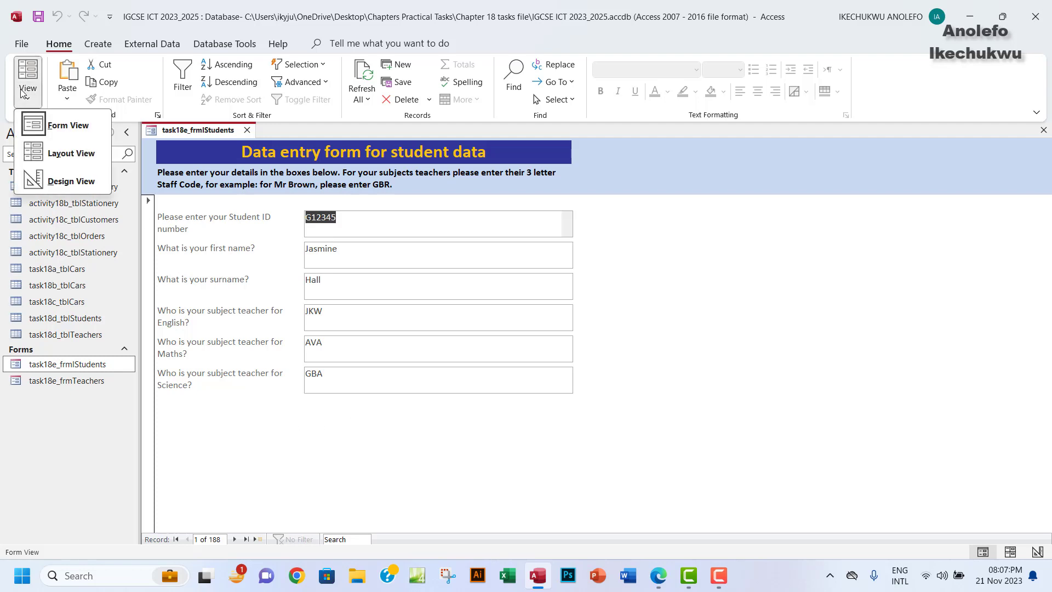
pyautogui.click(76, 186)
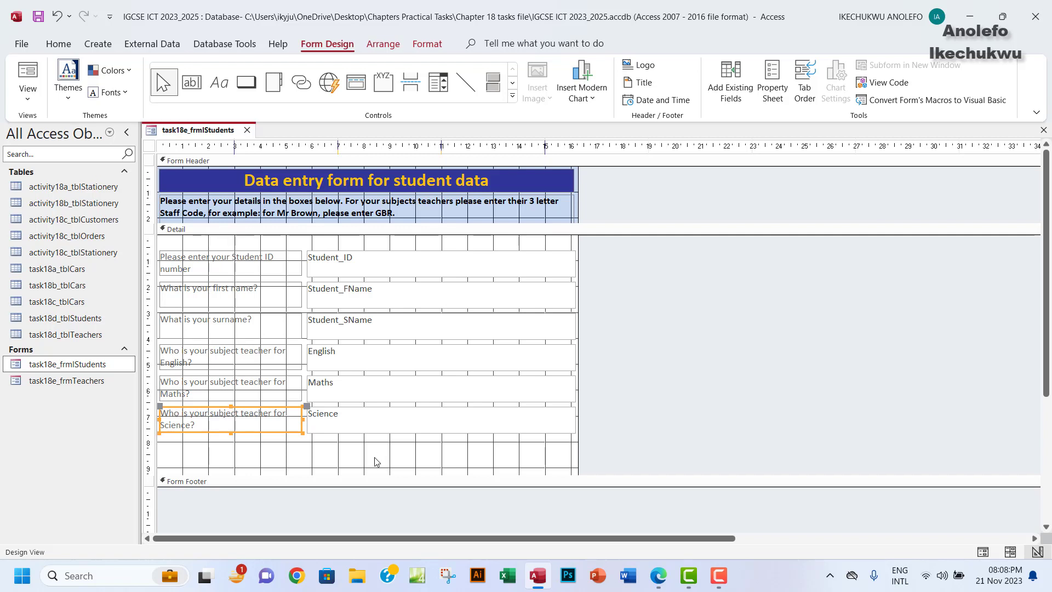
# Add a command button below the Science label with the Find Record action, display it as text and name it FindRec.
pyautogui.click(245, 88)
pyautogui.moveTo(173, 442); pyautogui.dragTo(253, 464)
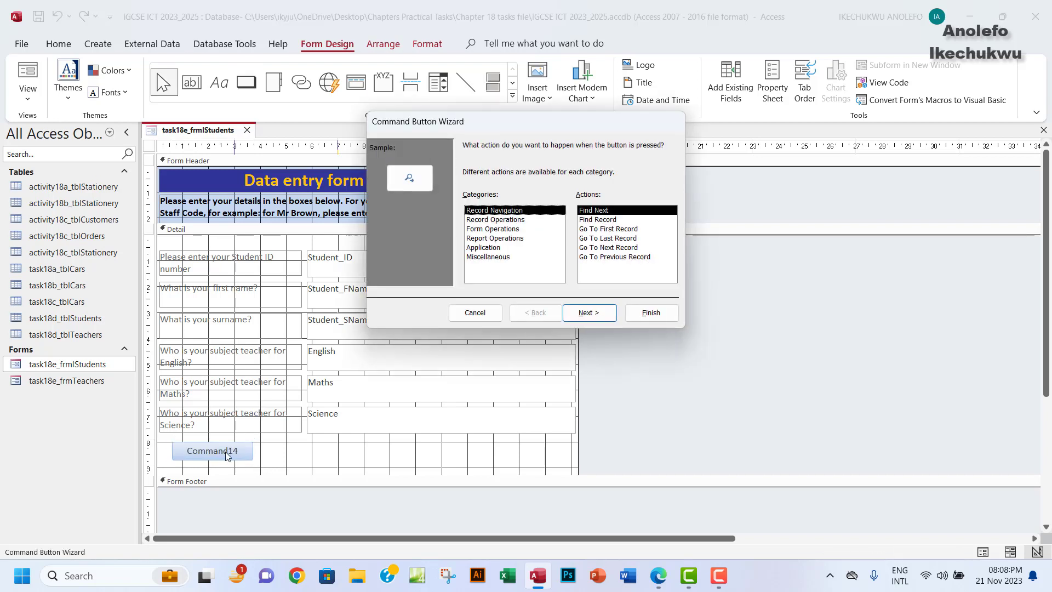
pyautogui.moveTo(500, 123); pyautogui.dragTo(478, 124)
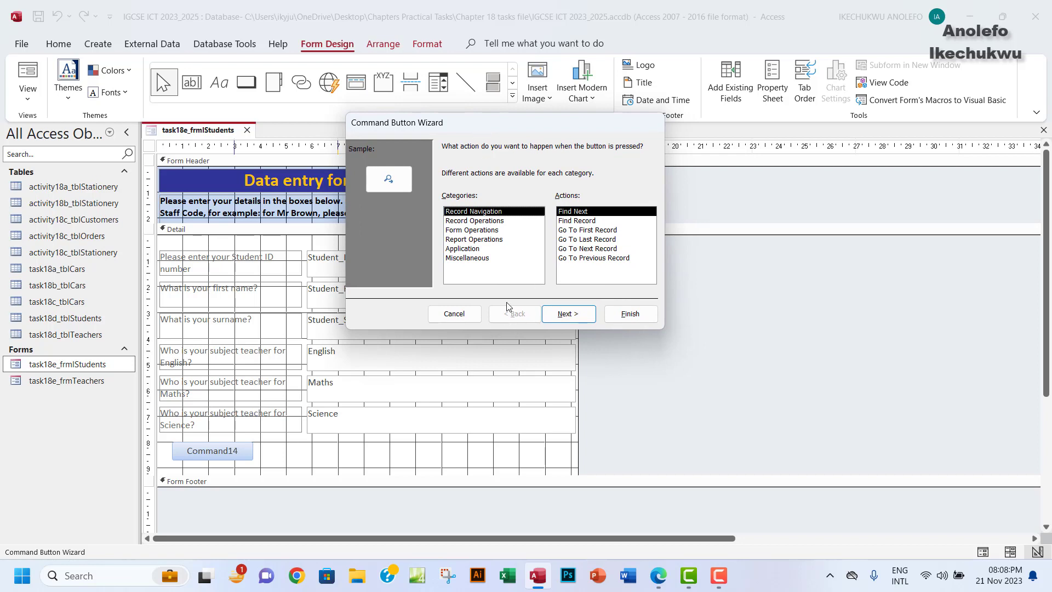
pyautogui.click(573, 221)
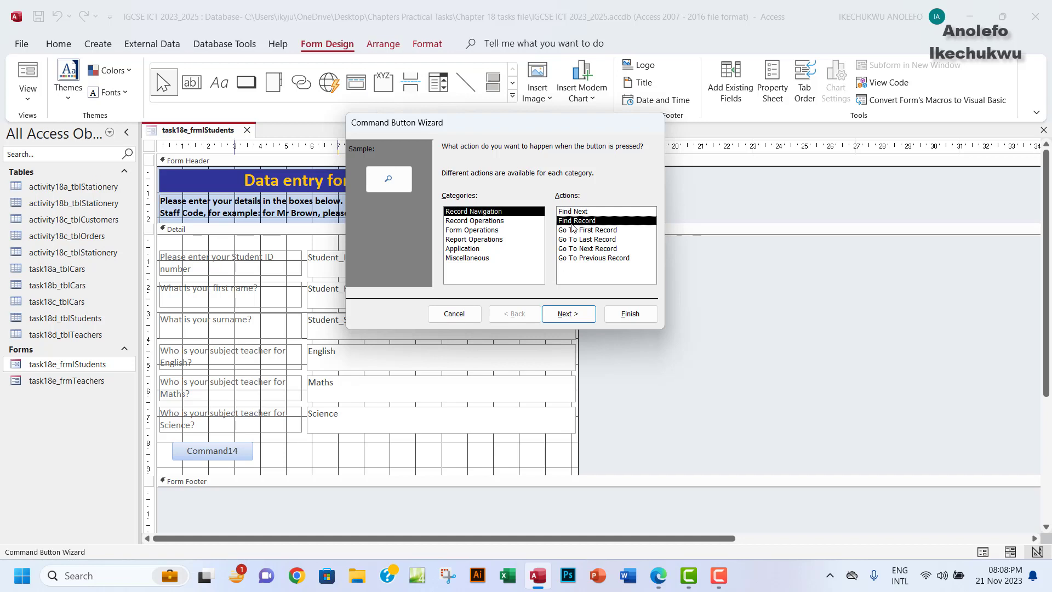
pyautogui.click(565, 313)
pyautogui.click(458, 206)
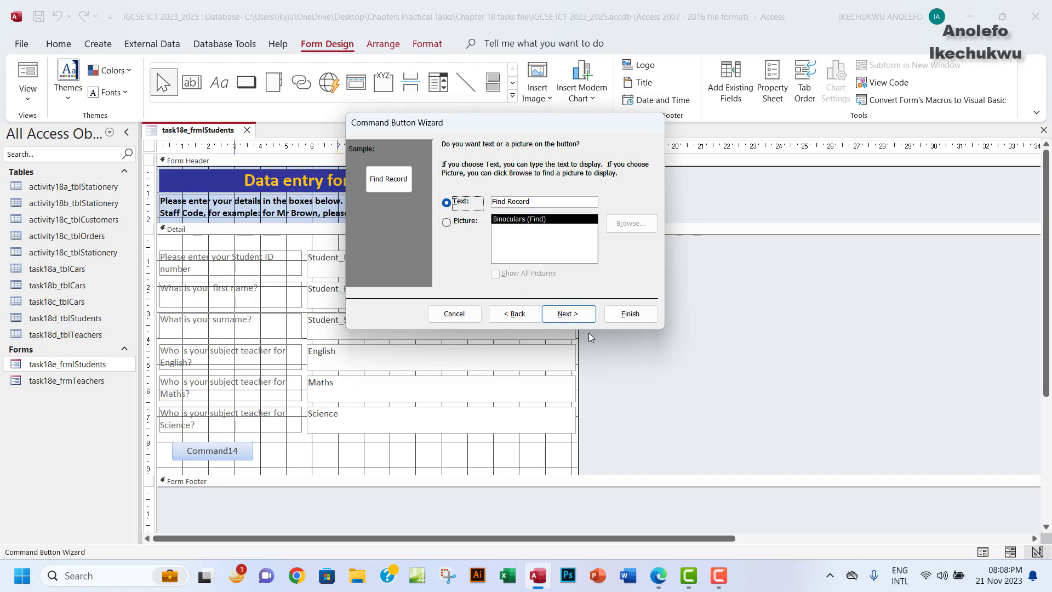
pyautogui.click(569, 314)
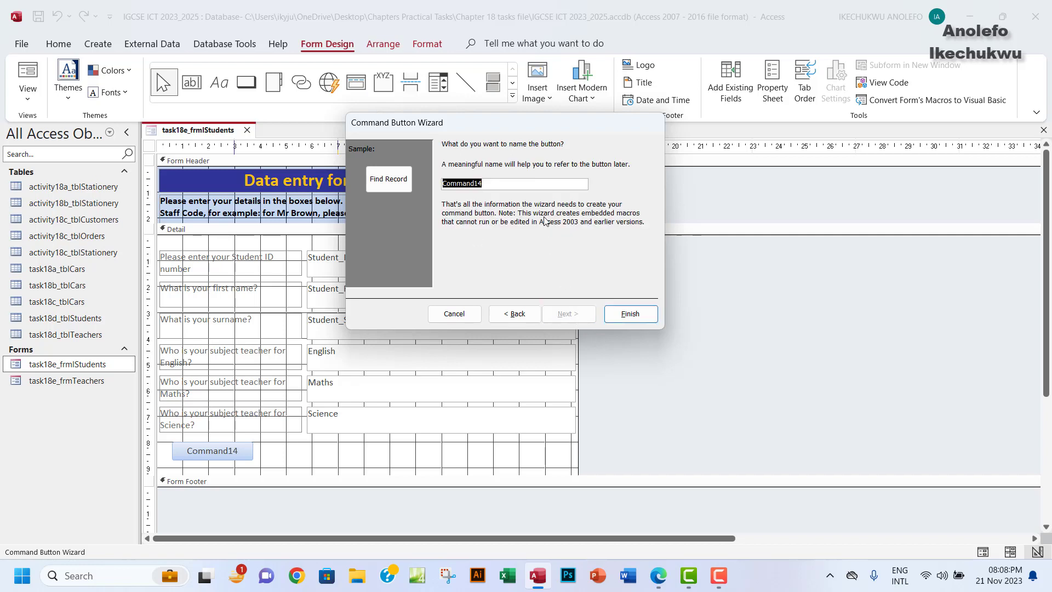
pyautogui.write('FindRec')
pyautogui.click(636, 315)
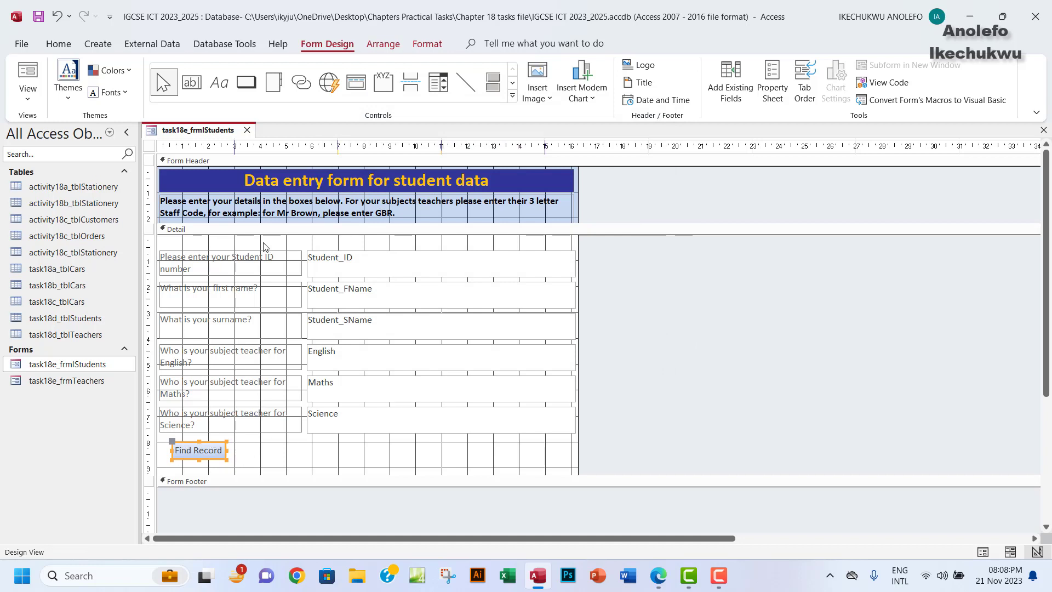
# Add a text command button named DeleteRec with the Delete Record action, and align it beside the Find Record button.
pyautogui.click(246, 82)
pyautogui.moveTo(235, 444); pyautogui.dragTo(307, 461)
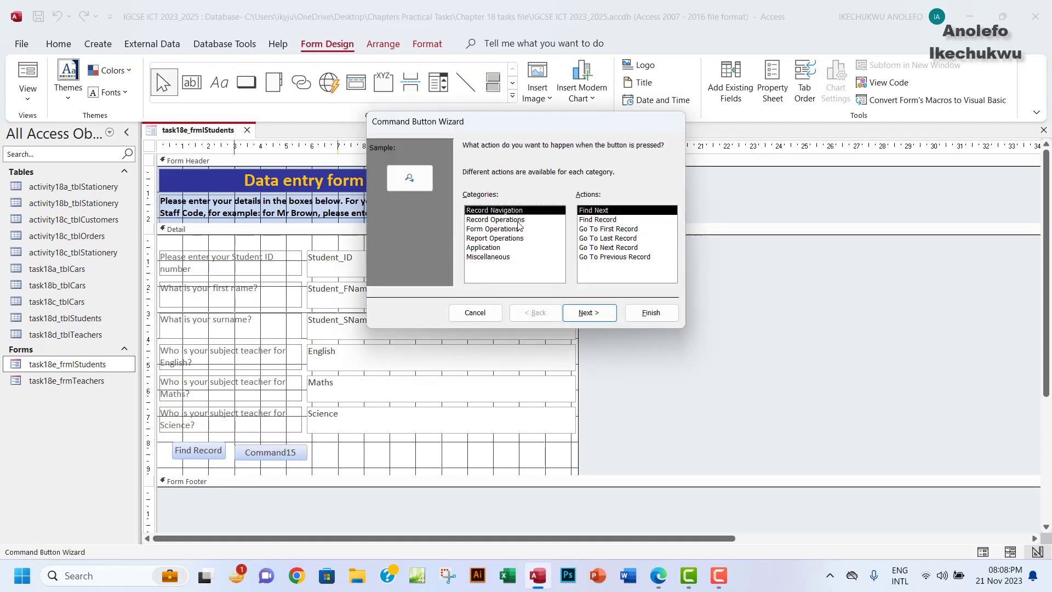
pyautogui.click(488, 221)
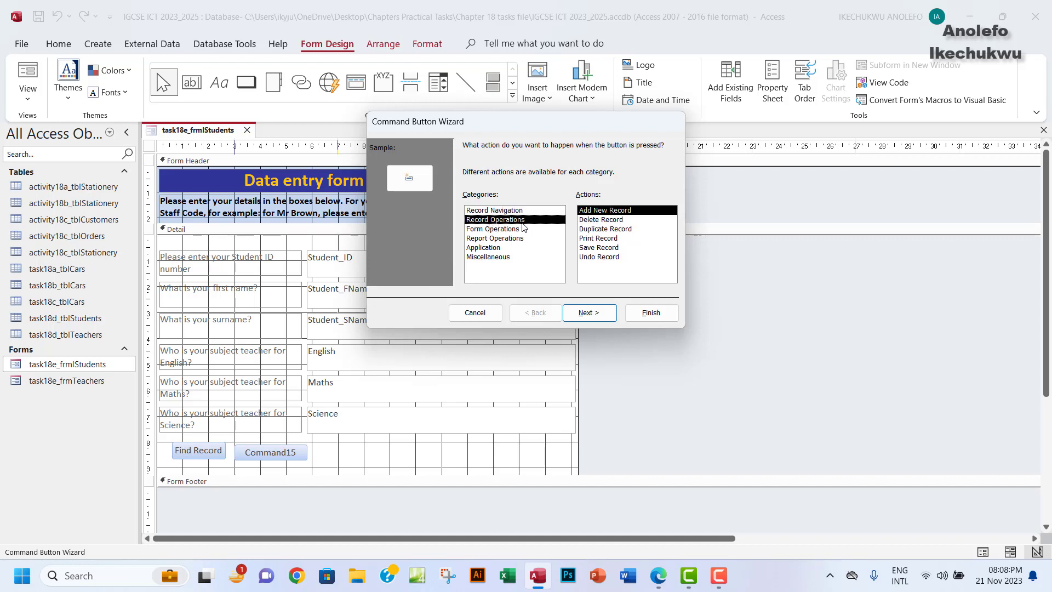
pyautogui.click(591, 220)
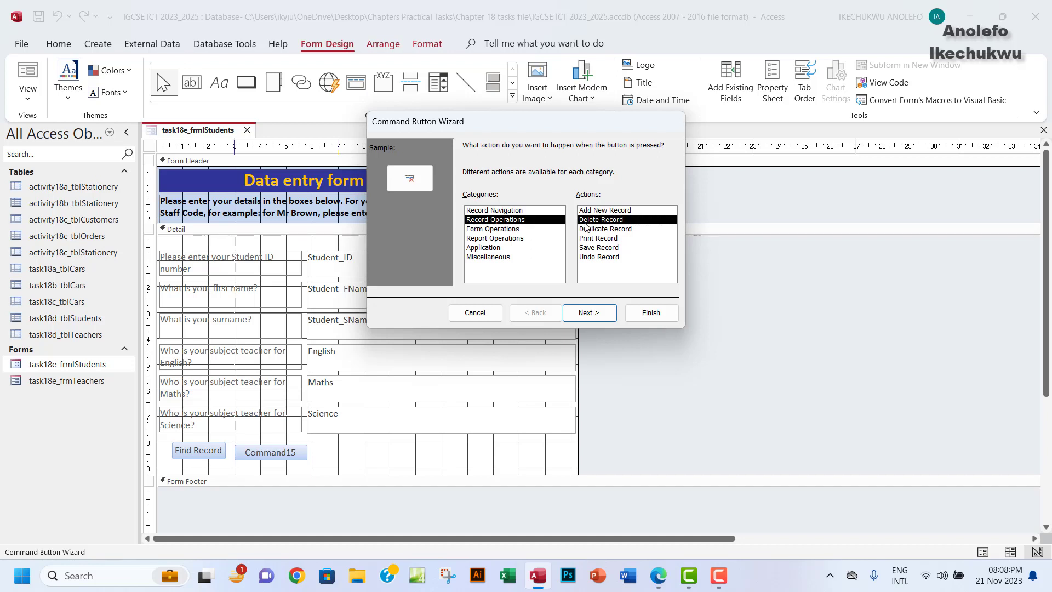
pyautogui.click(588, 317)
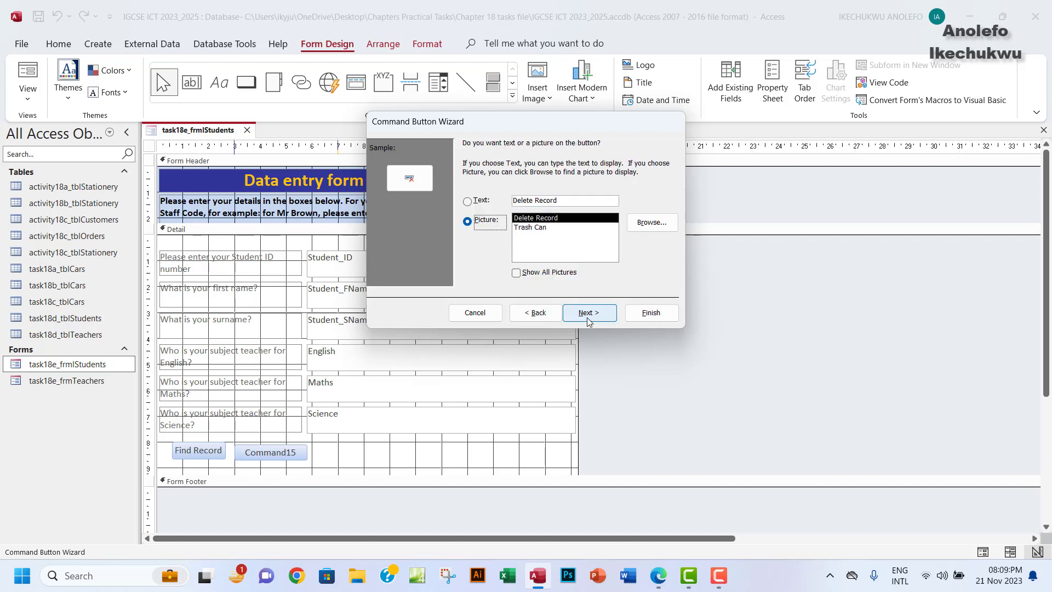
pyautogui.click(467, 202)
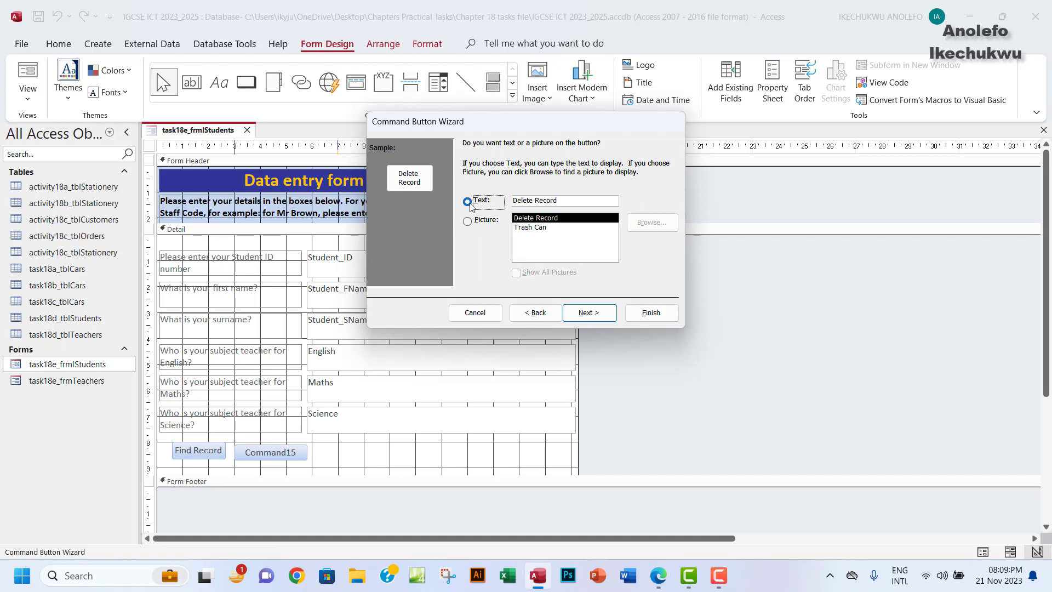
pyautogui.click(597, 316)
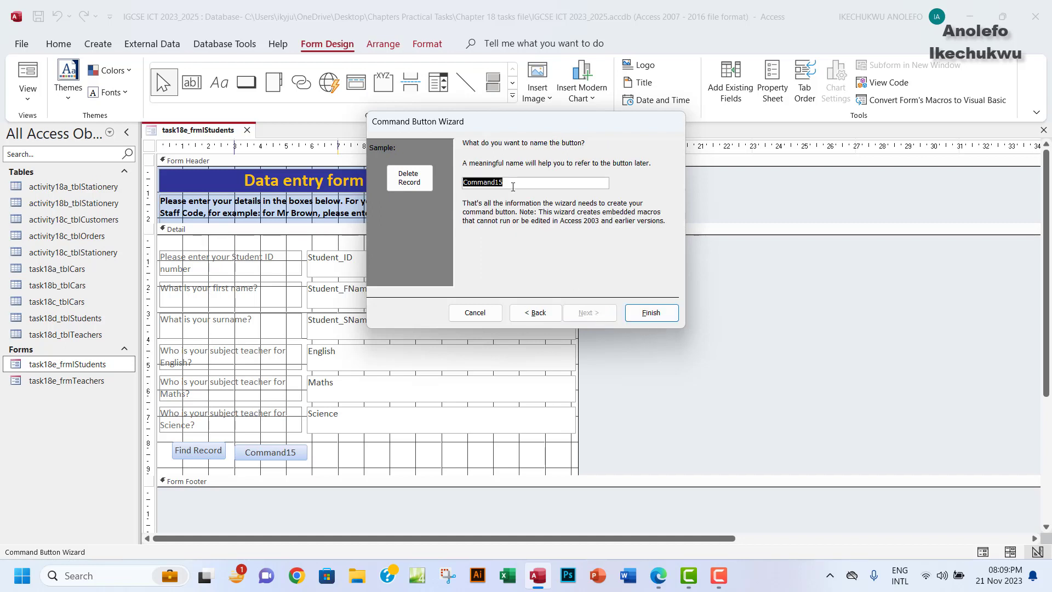
pyautogui.write('Delet')
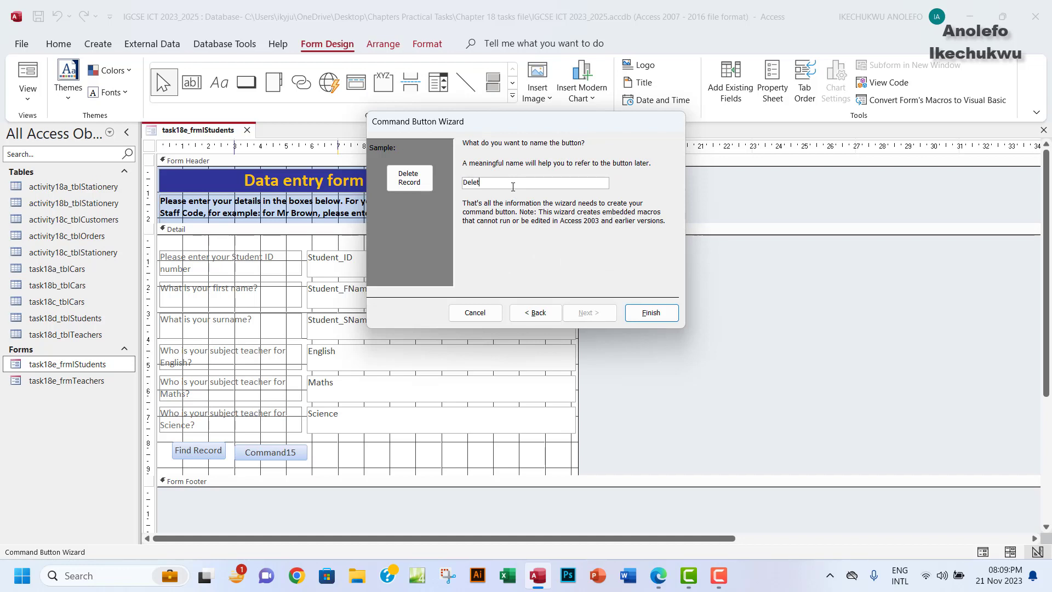
pyautogui.write('eRec')
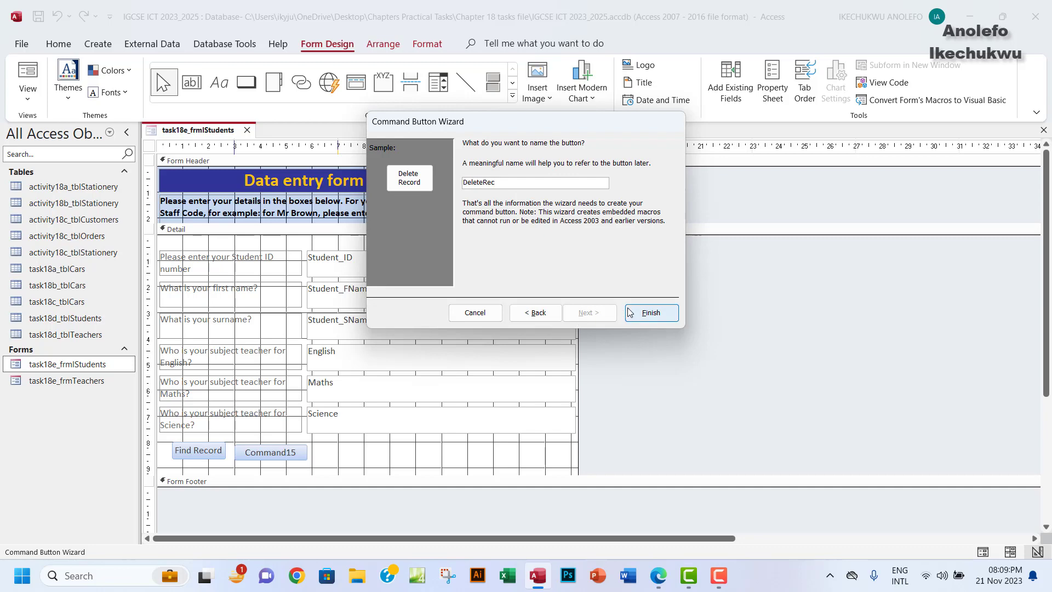
pyautogui.click(651, 312)
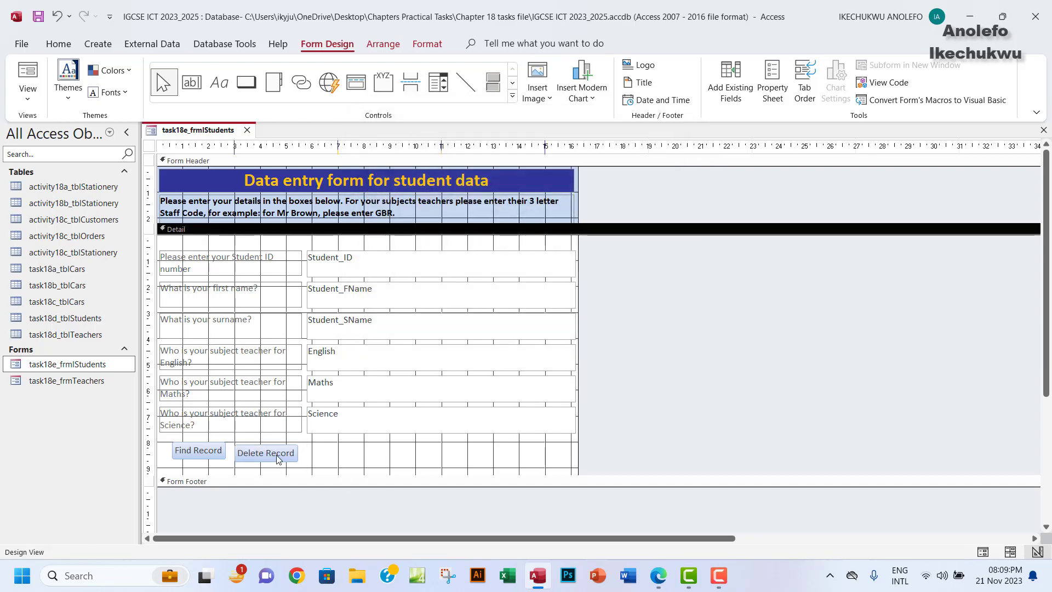
pyautogui.moveTo(260, 450); pyautogui.dragTo(258, 447)
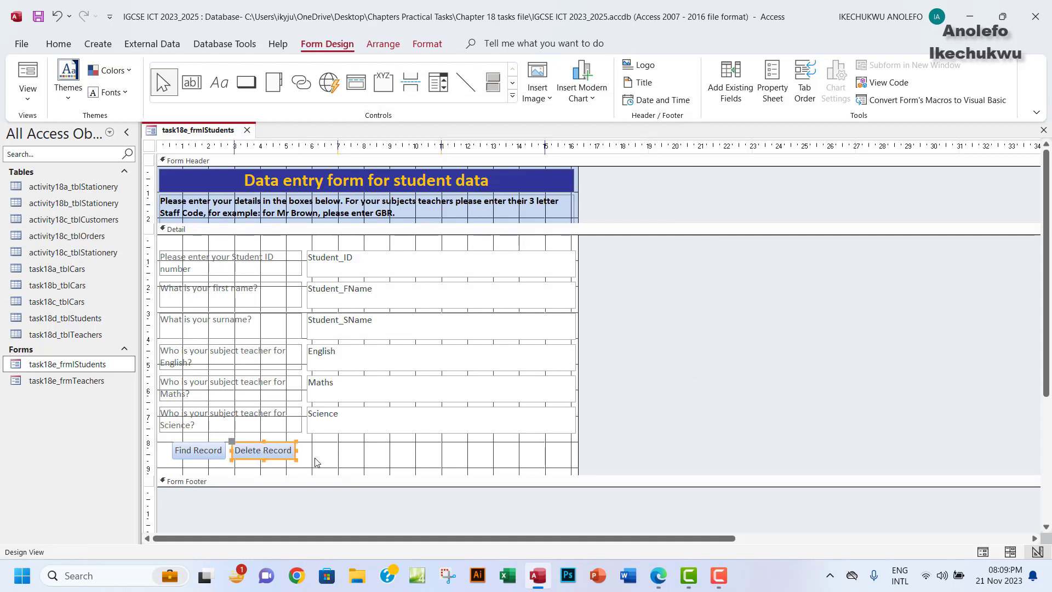
pyautogui.click(315, 462)
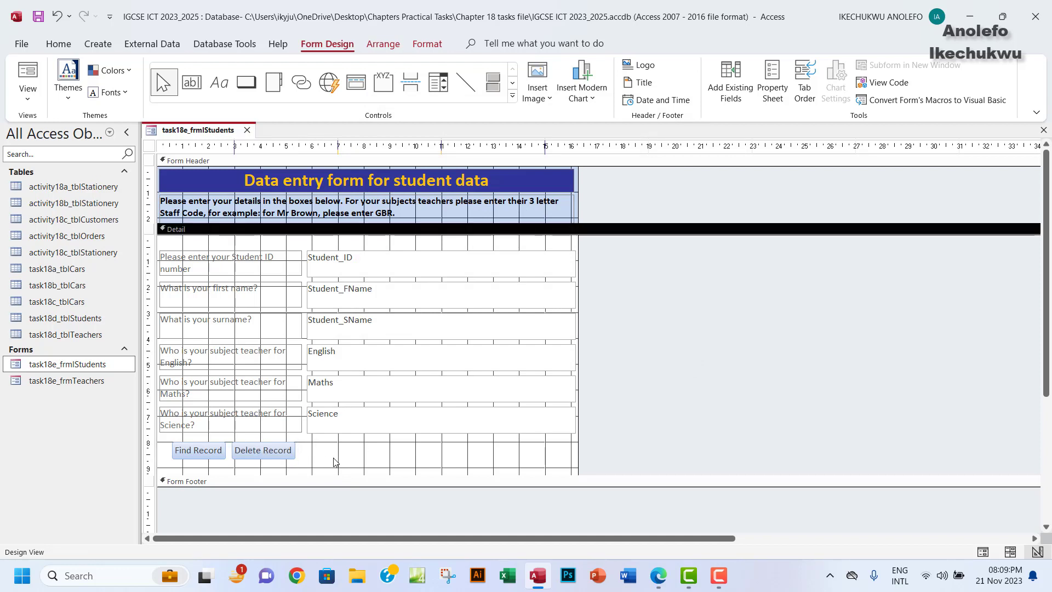
# Add a named command button with the Print Record action displayed as text, and align it beside the Delete Record button.
pyautogui.click(252, 91)
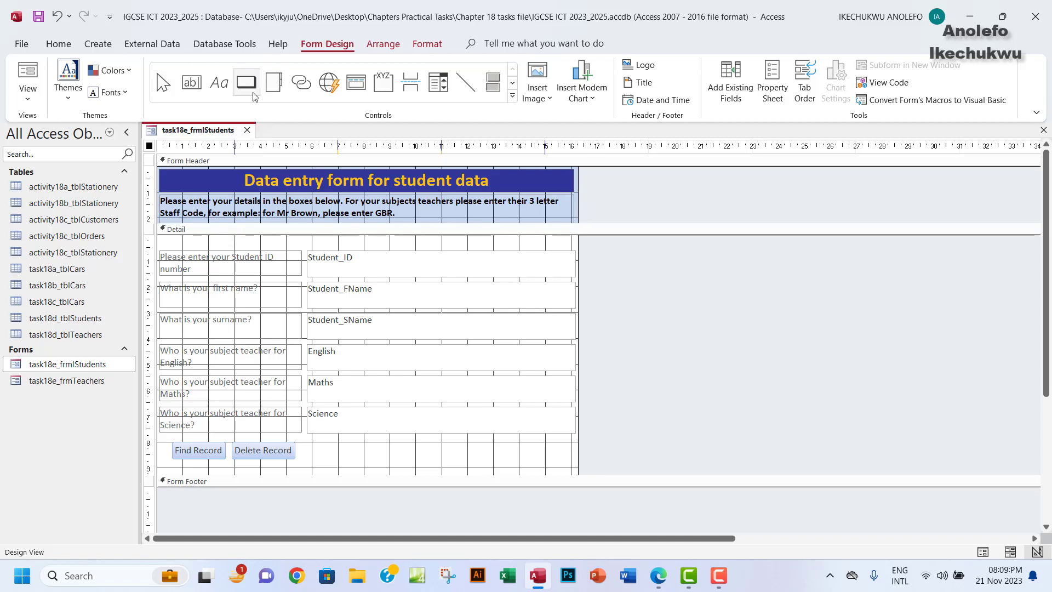
pyautogui.moveTo(308, 446); pyautogui.dragTo(376, 462)
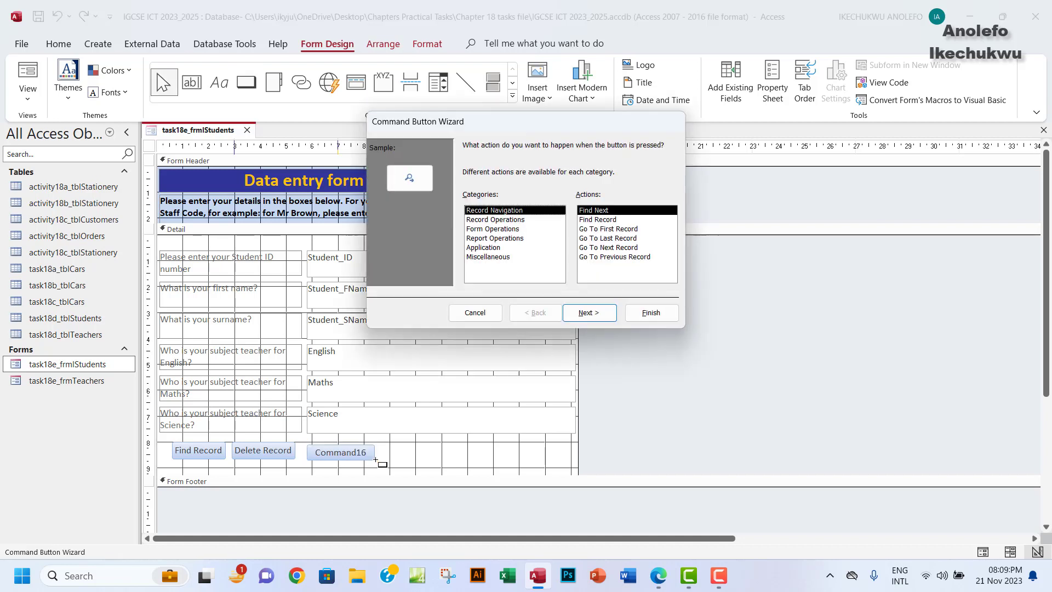
pyautogui.click(495, 221)
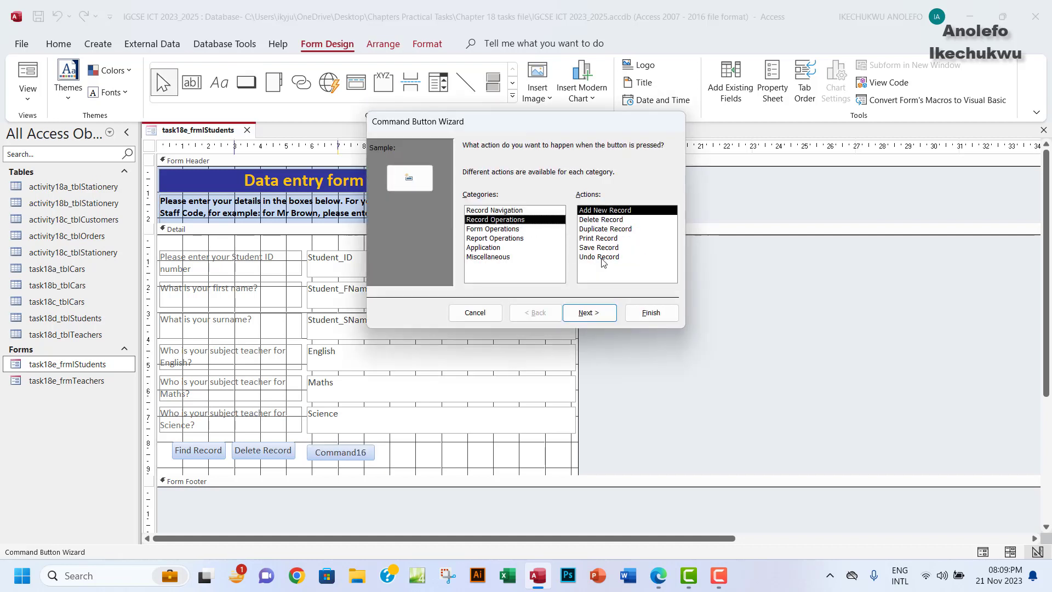
pyautogui.click(595, 239)
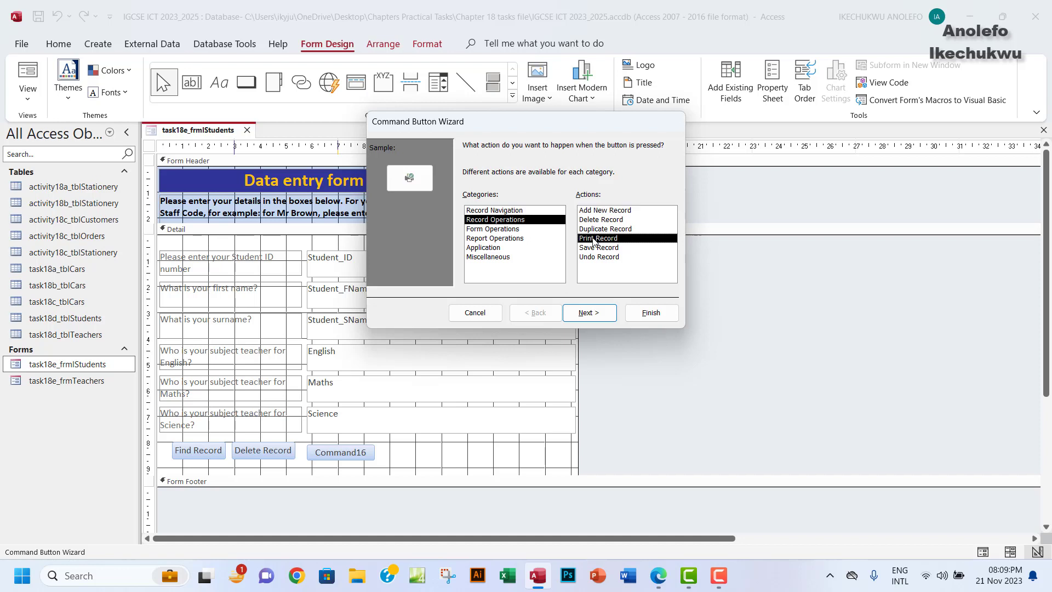
pyautogui.click(586, 314)
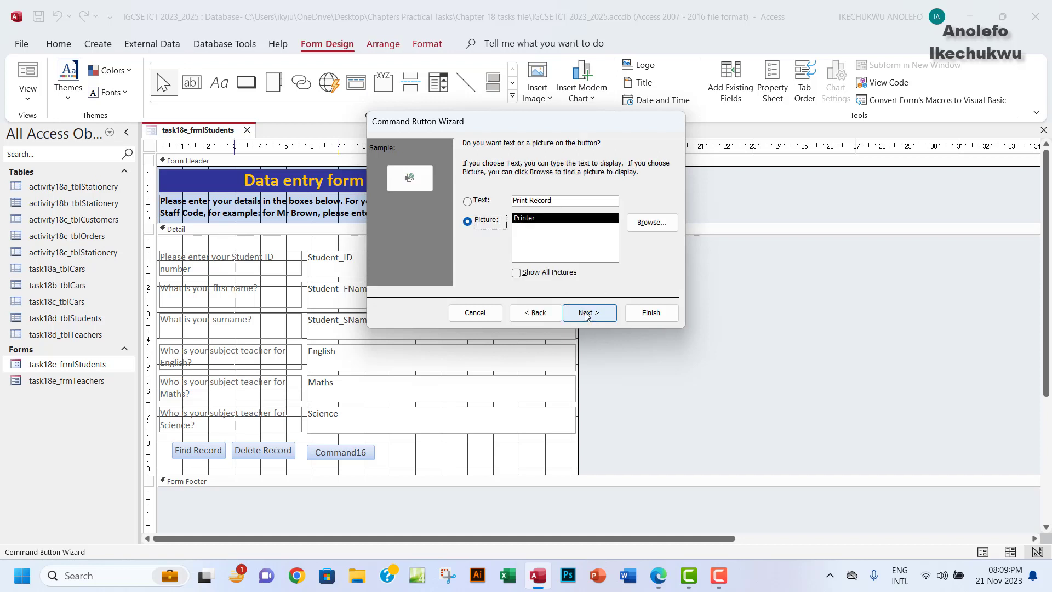
pyautogui.click(469, 201)
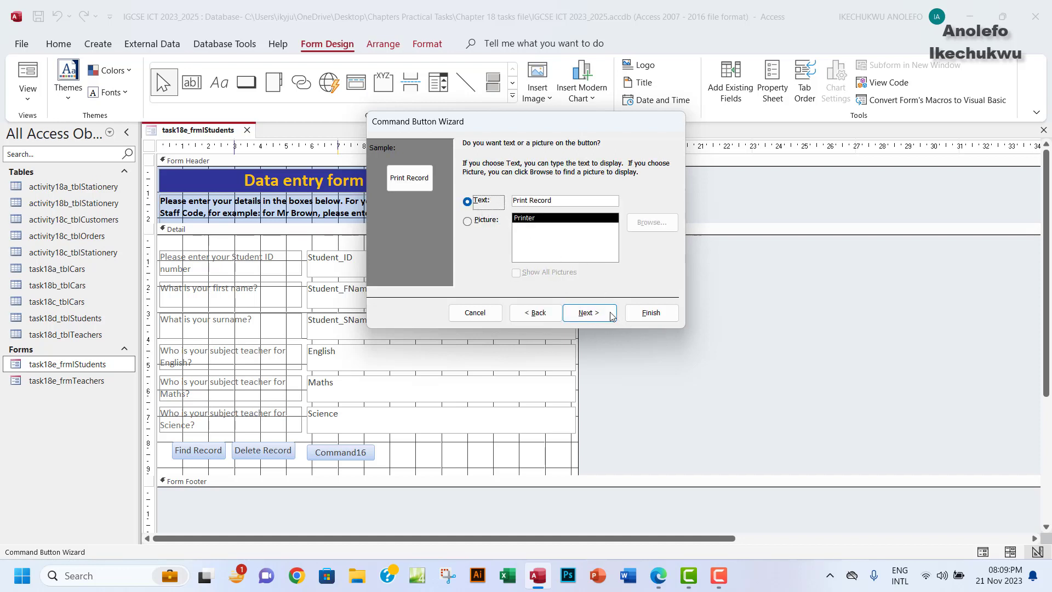
pyautogui.click(588, 313)
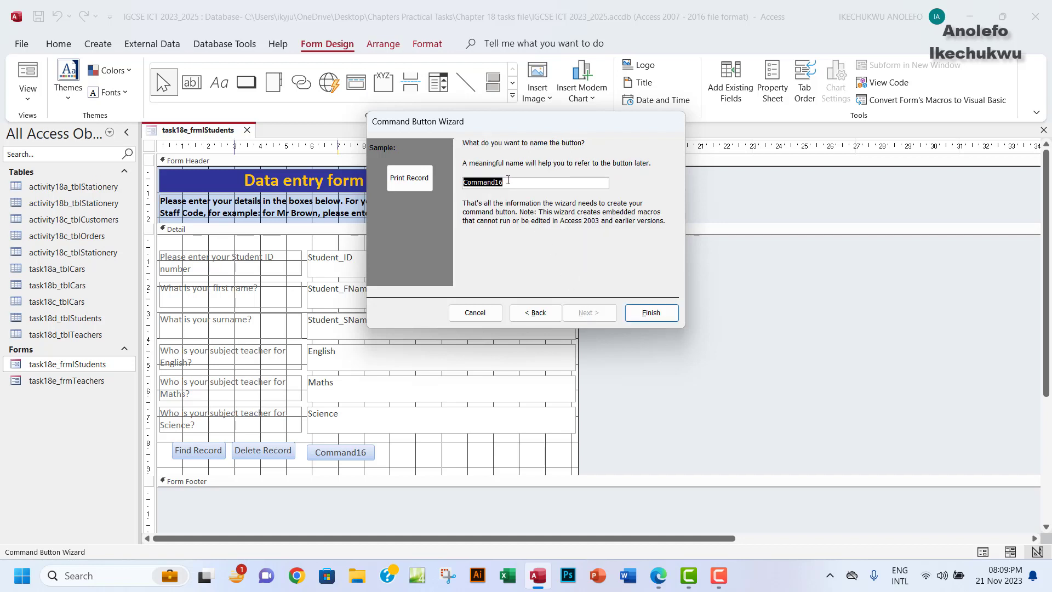
pyautogui.write('Pri')
pyautogui.click(645, 313)
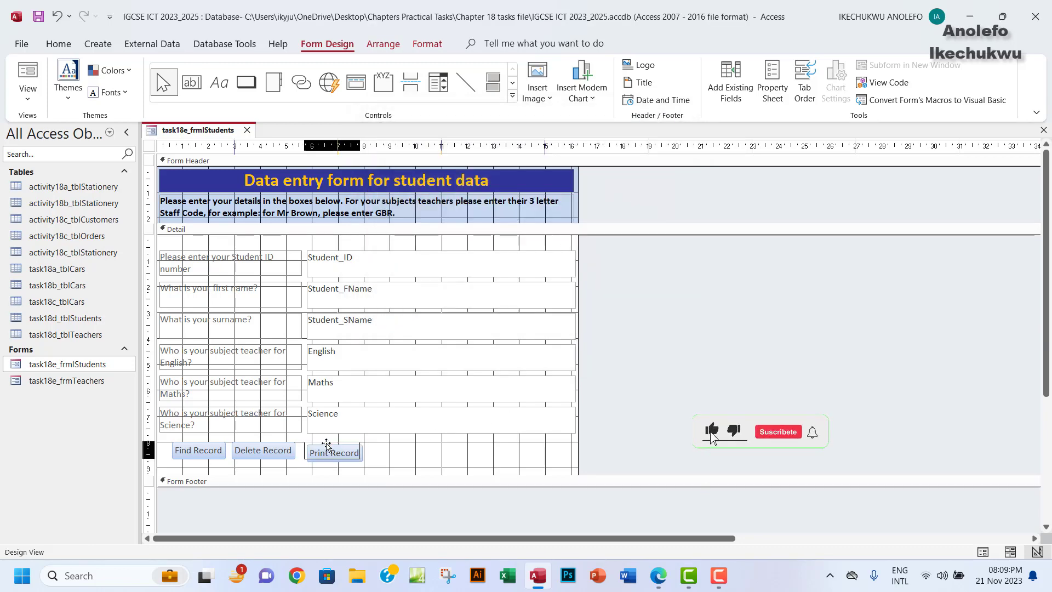
pyautogui.press('Left')
pyautogui.press('Up')
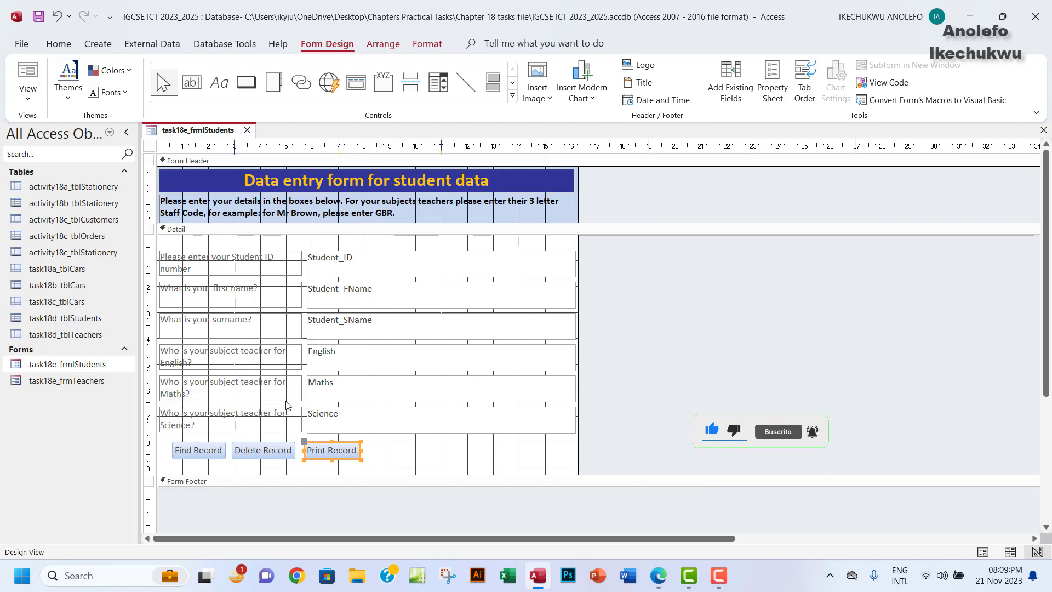
# Add a command button beside Print Record with the Save Record action, display it as text and name it SaveRec.
pyautogui.click(246, 82)
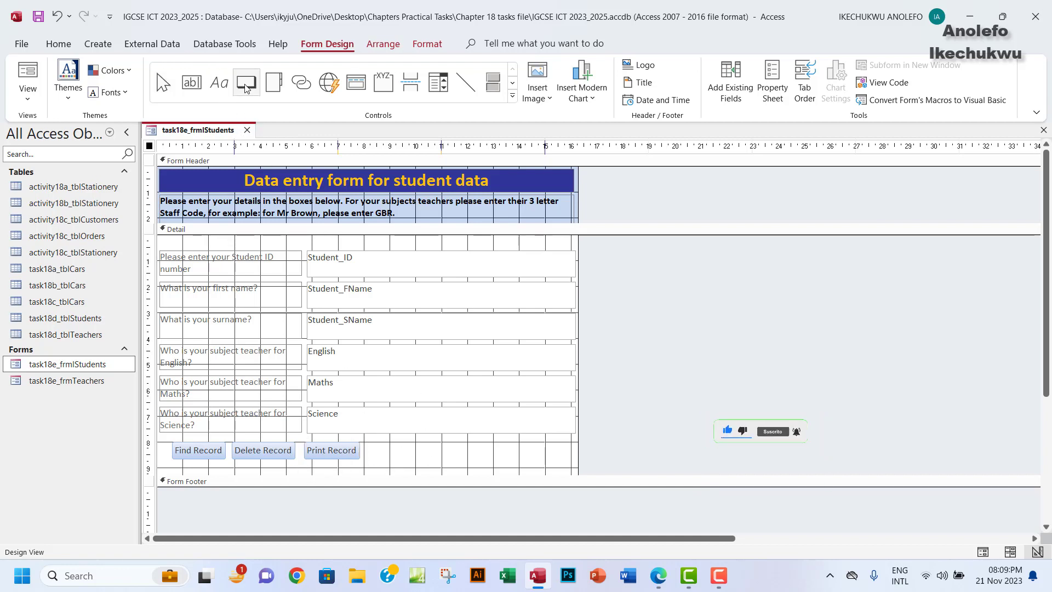
pyautogui.moveTo(370, 442); pyautogui.dragTo(437, 460)
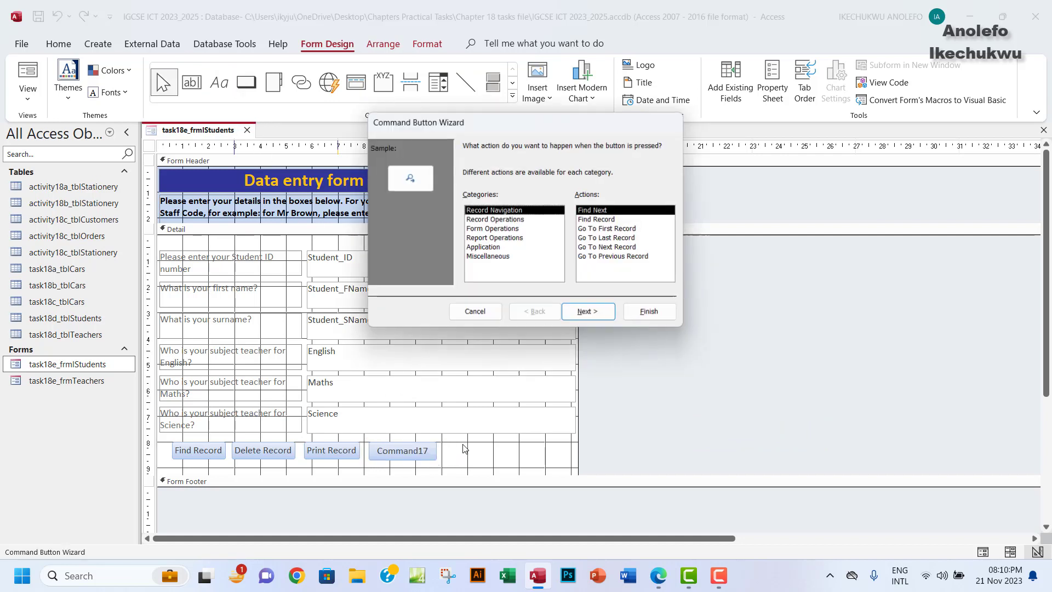
pyautogui.click(508, 220)
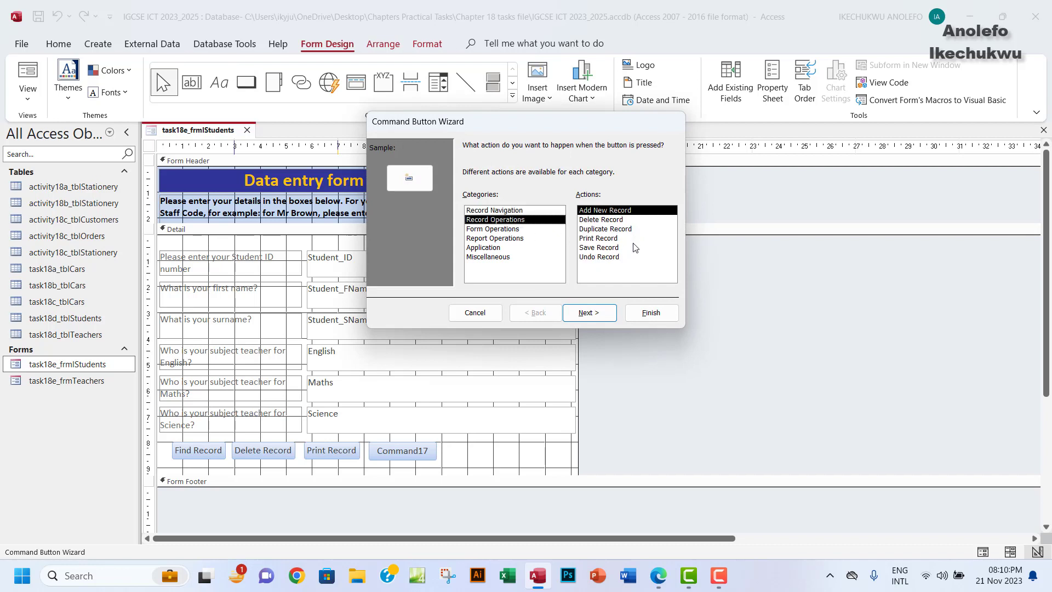
pyautogui.click(593, 248)
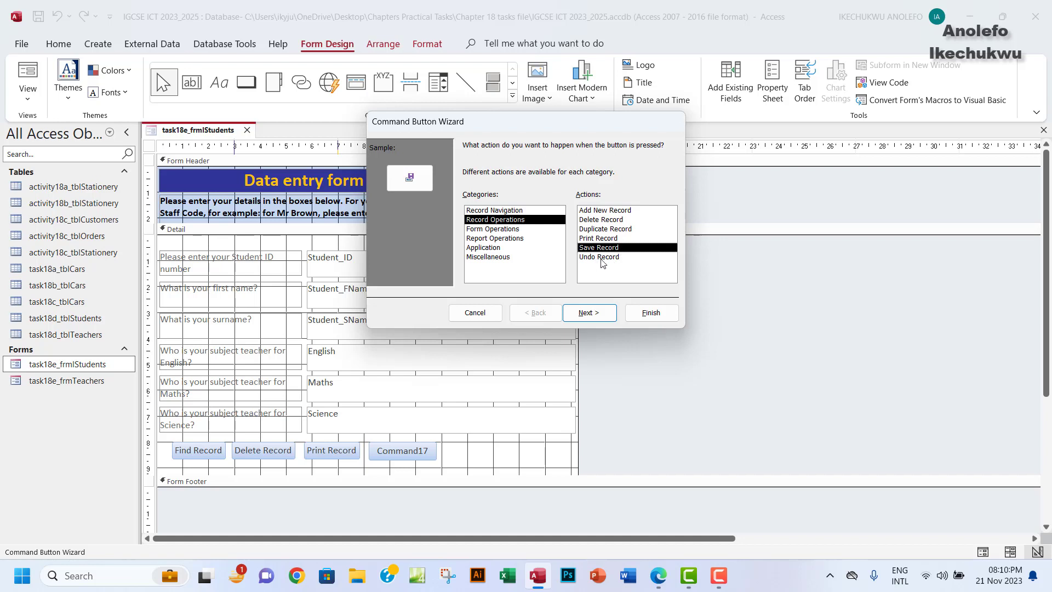
pyautogui.click(592, 312)
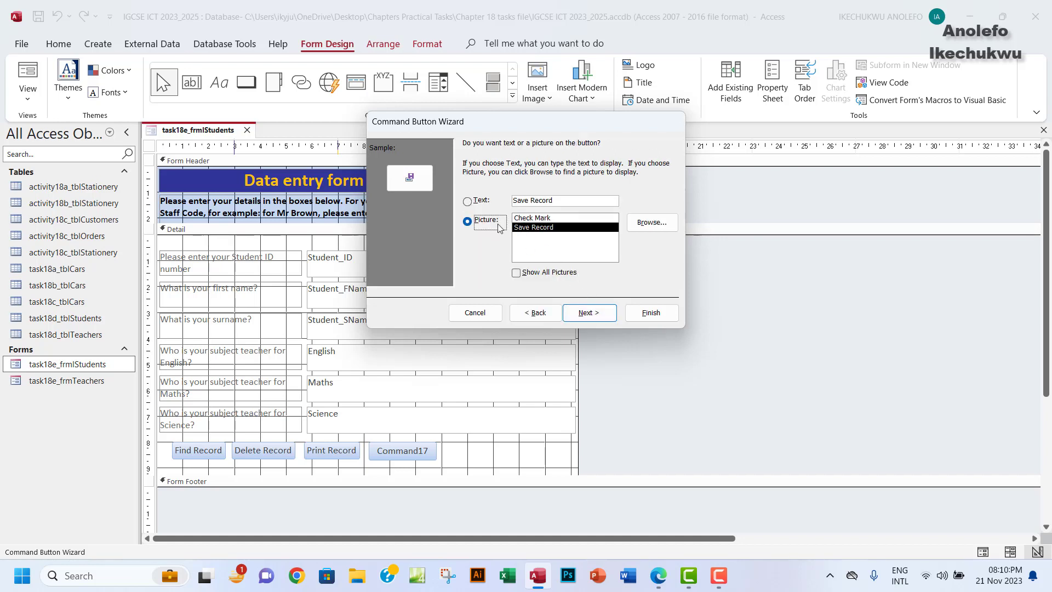
pyautogui.click(467, 202)
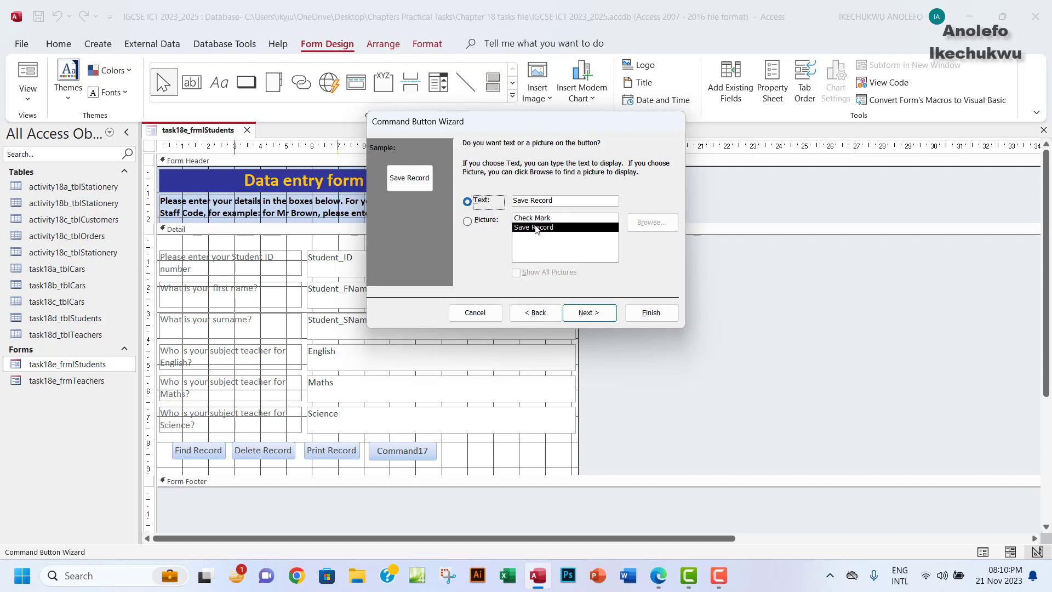
pyautogui.click(589, 312)
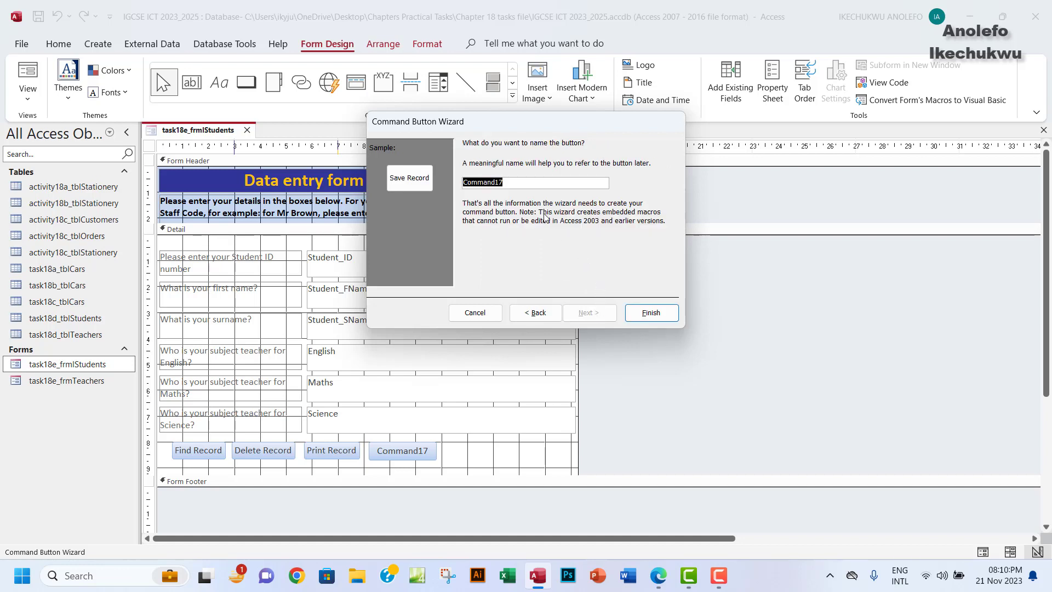
pyautogui.write('Save')
pyautogui.write('Rec')
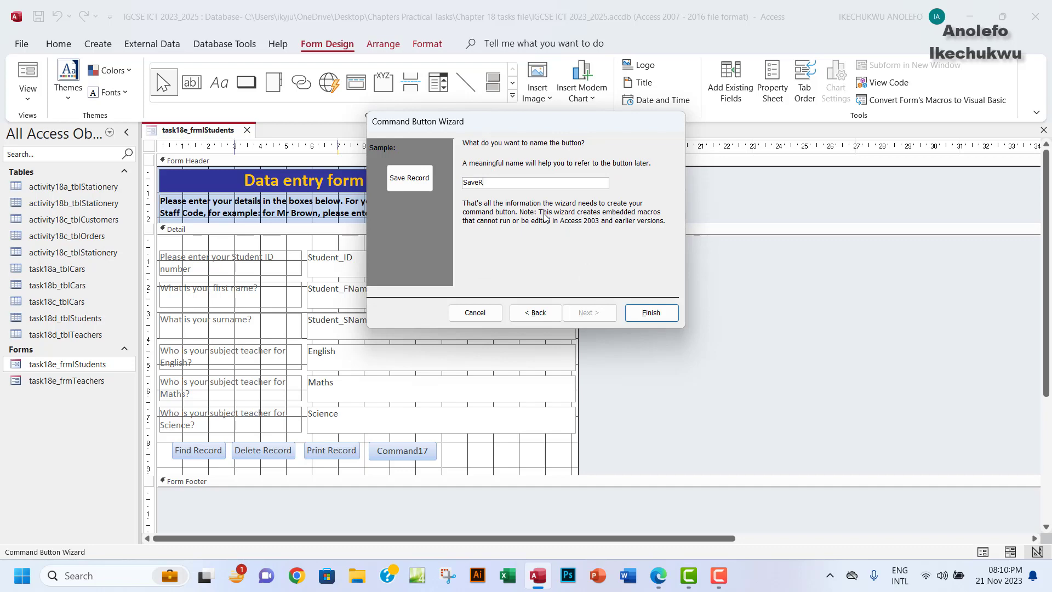
pyautogui.click(651, 314)
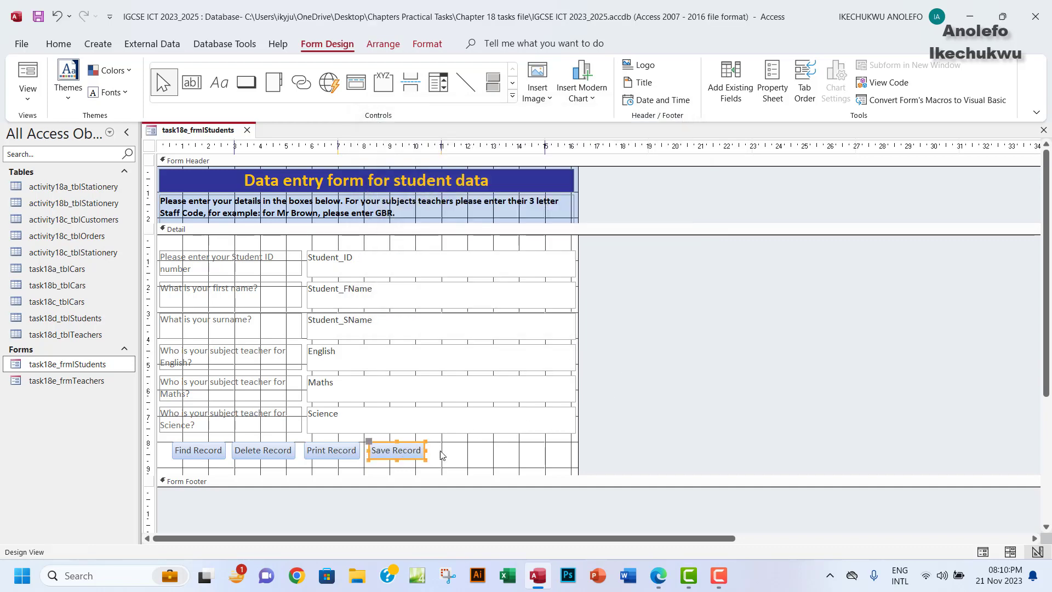
# Fill the Find, Delete, Print and Save Record buttons with the darker orange theme colour.
pyautogui.click(638, 415)
pyautogui.moveTo(157, 453); pyautogui.dragTo(450, 458)
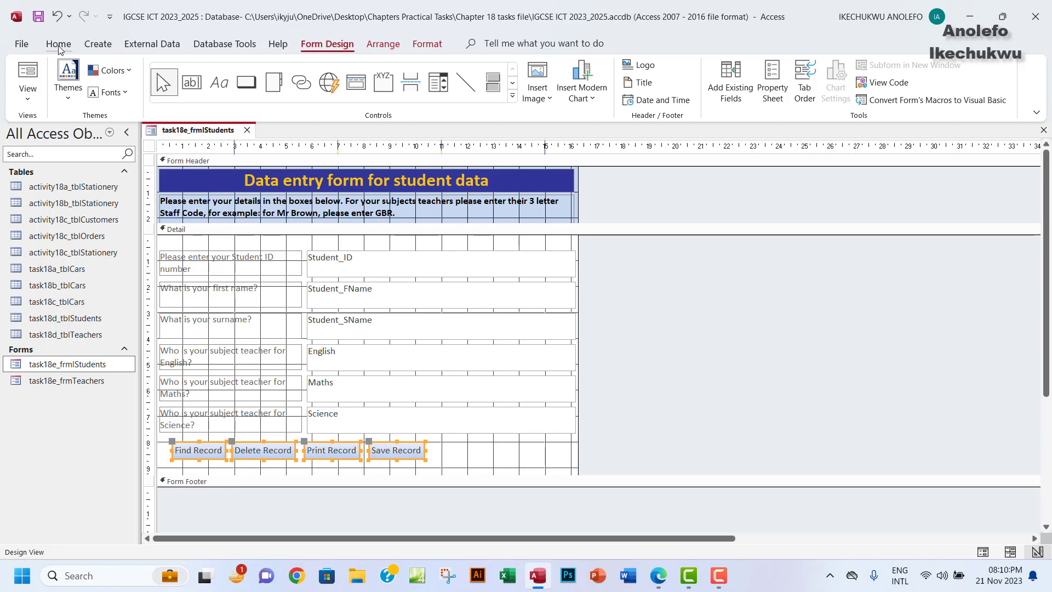
pyautogui.click(770, 99)
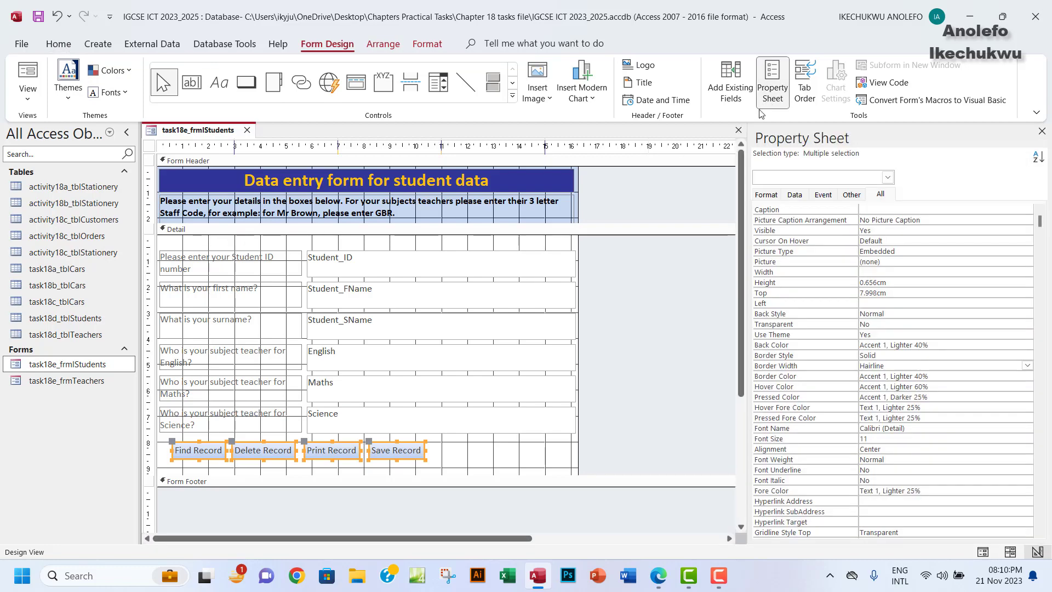
pyautogui.click(1042, 131)
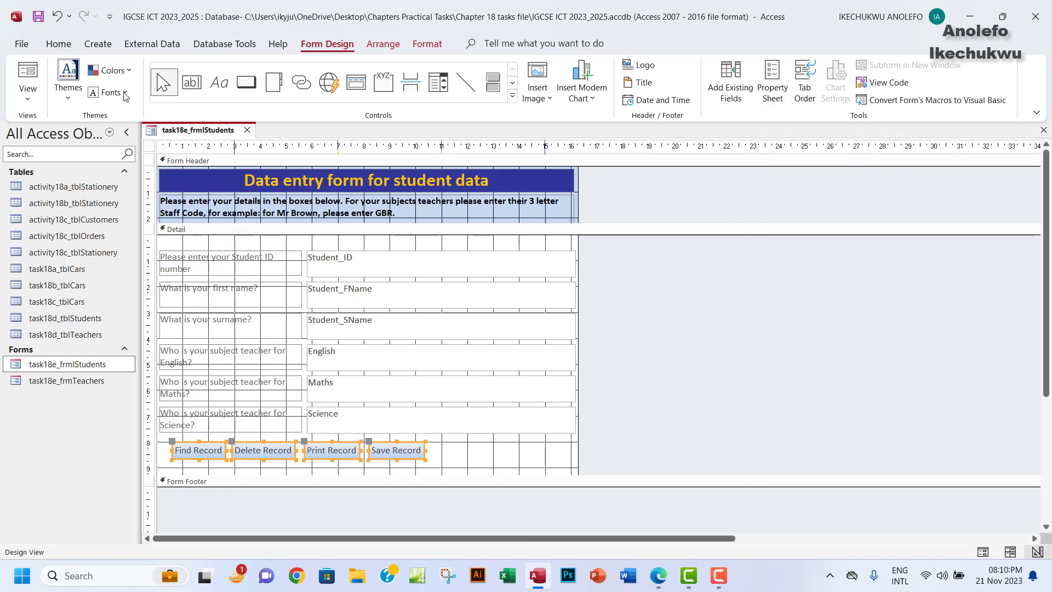
pyautogui.click(58, 44)
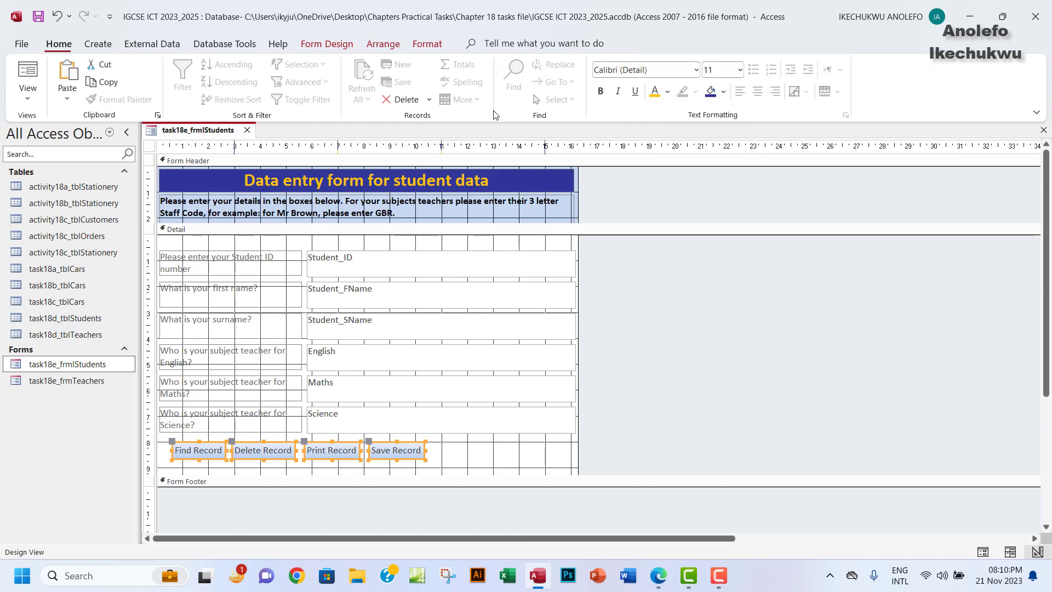
pyautogui.click(723, 92)
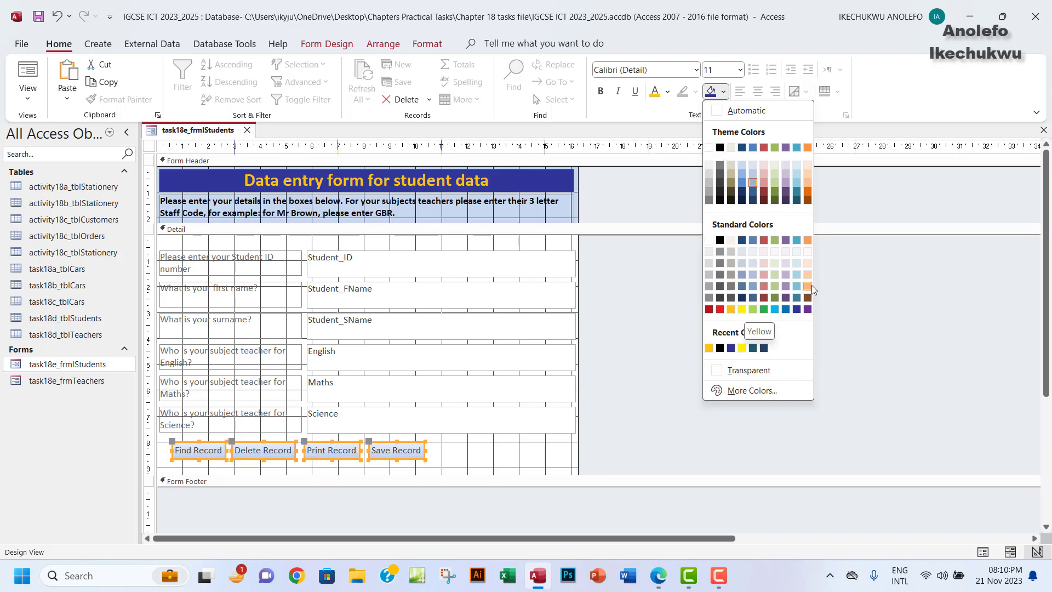
pyautogui.click(807, 192)
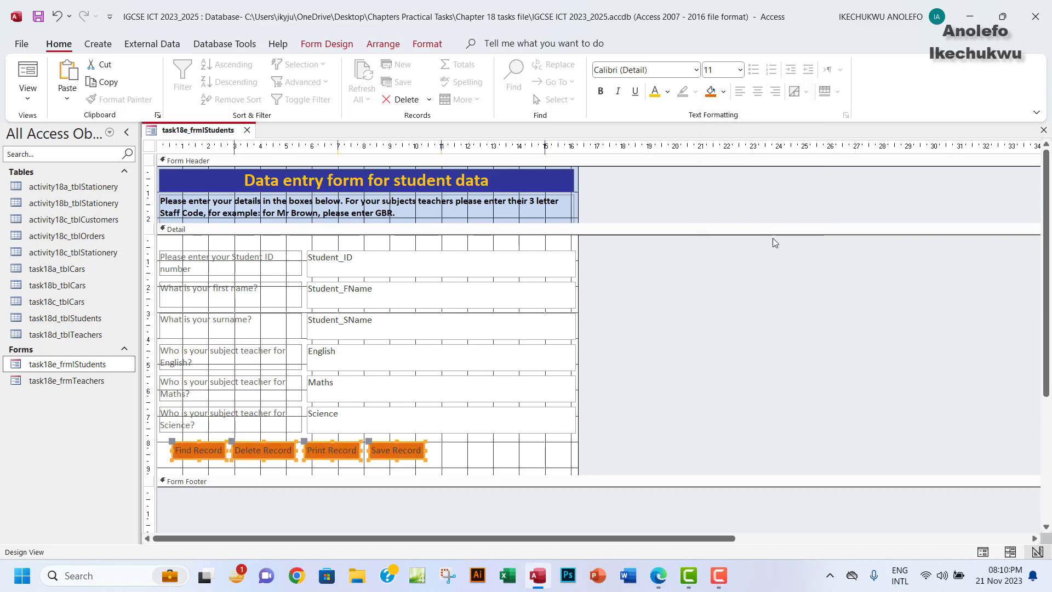
pyautogui.click(467, 454)
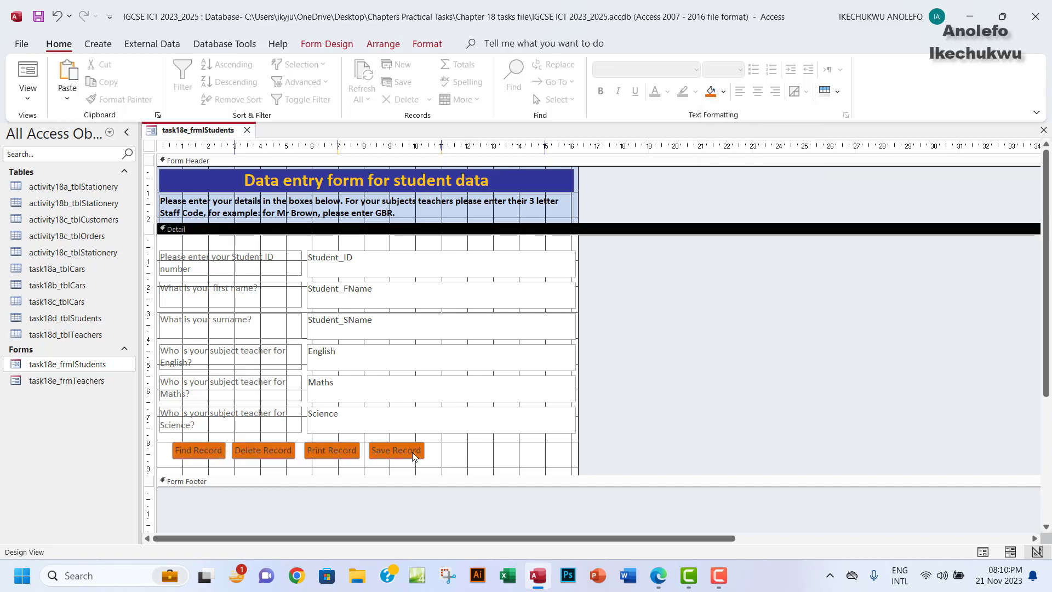
# Set the text colour of all four record command buttons to white.
pyautogui.moveTo(467, 466); pyautogui.dragTo(165, 440)
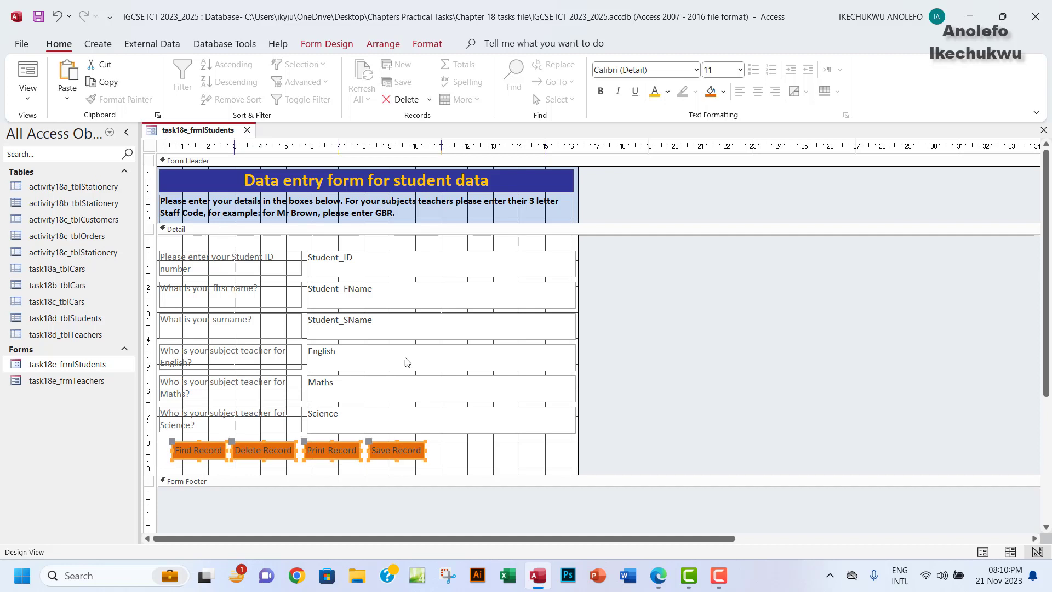
pyautogui.click(669, 93)
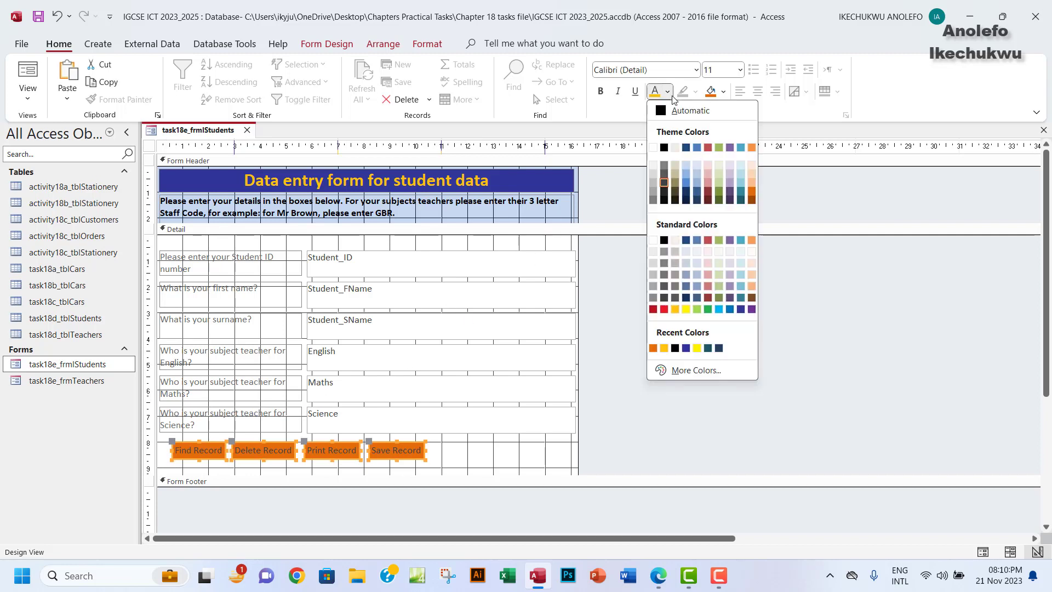
pyautogui.click(653, 147)
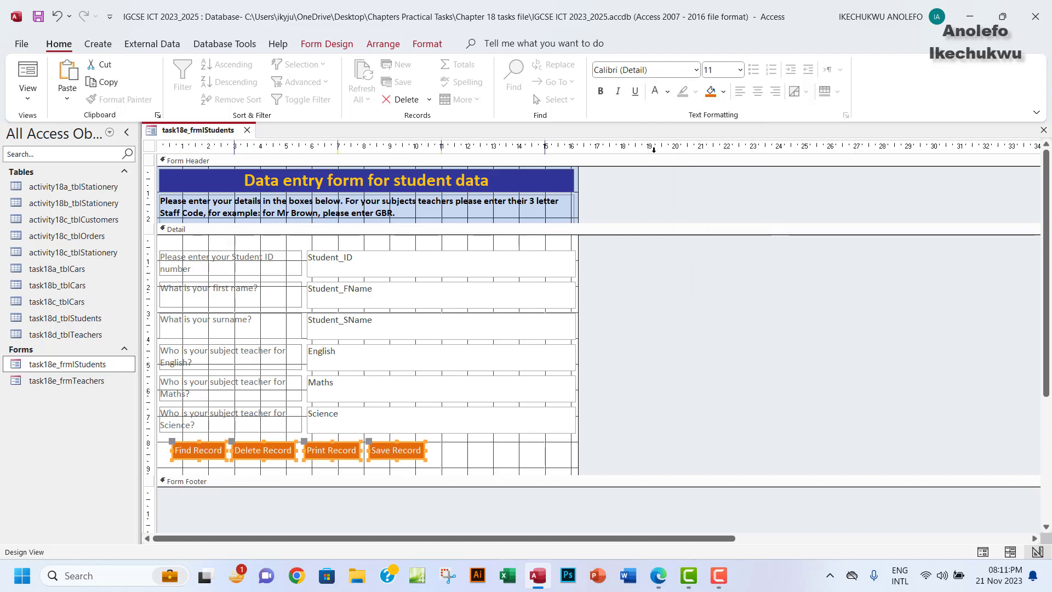
pyautogui.click(548, 410)
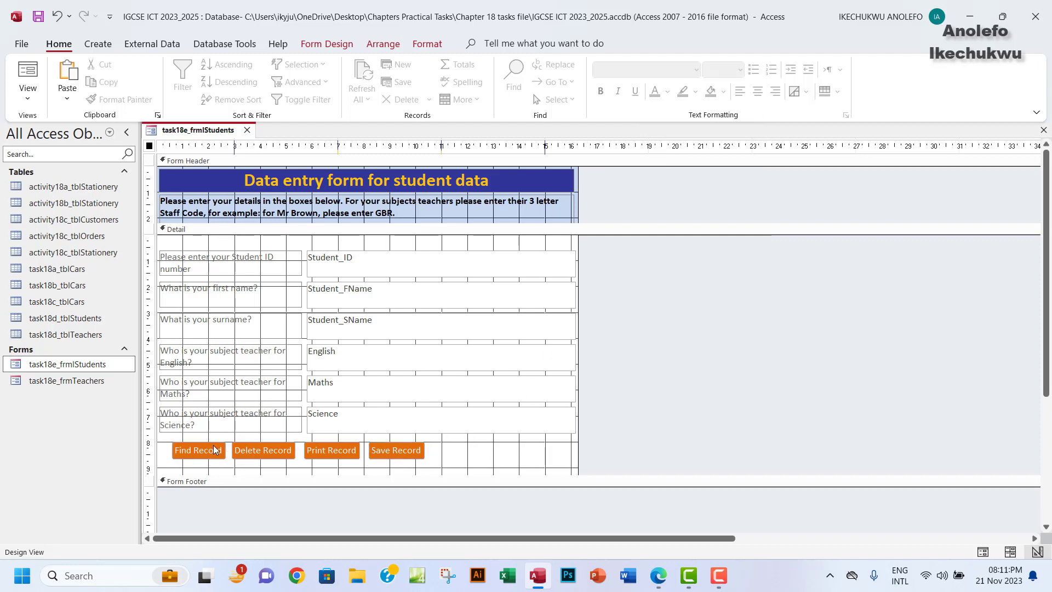
pyautogui.moveTo(164, 452); pyautogui.dragTo(445, 464)
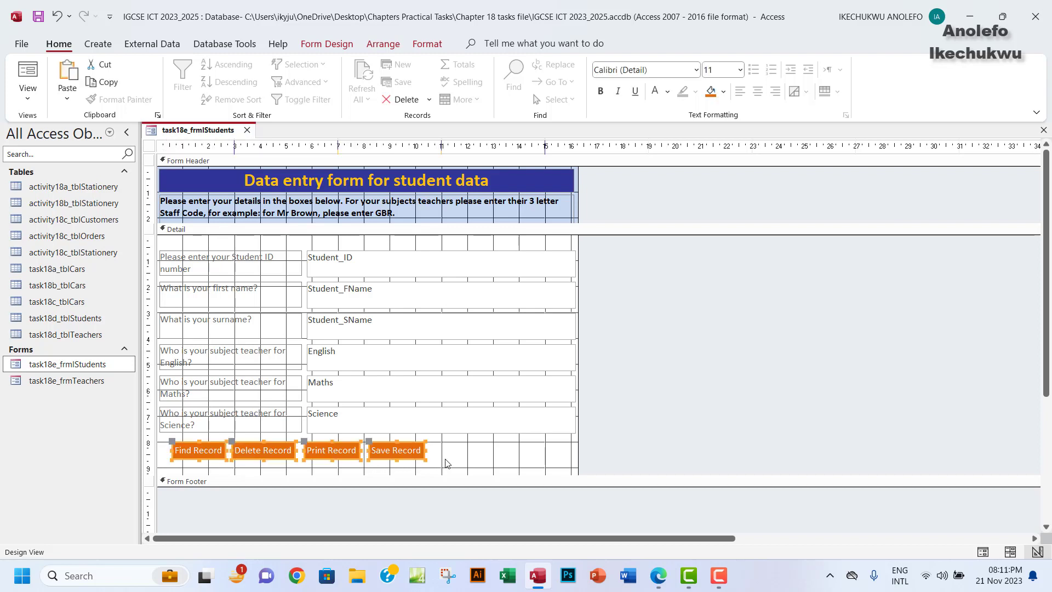
pyautogui.click(632, 397)
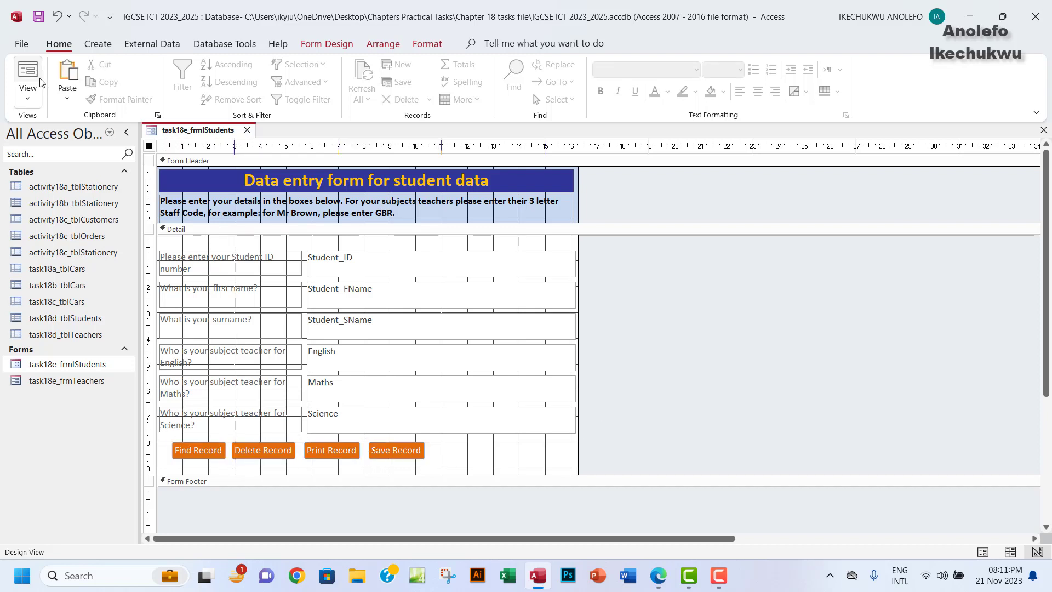
# Display the form in Form View and check the Task 18f instructions in the textbook PDF in the browser.
pyautogui.click(32, 100)
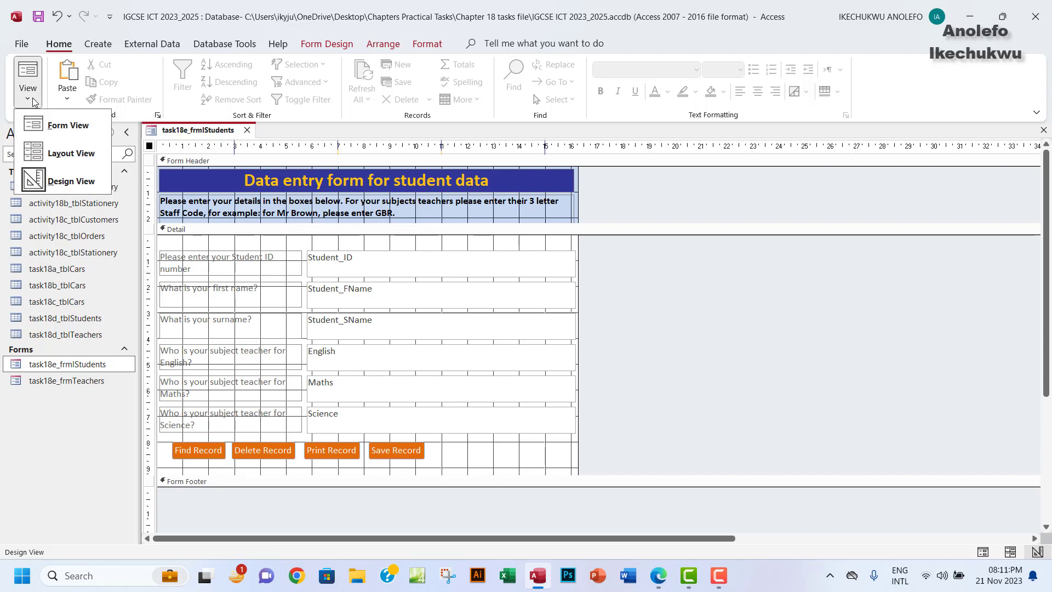
pyautogui.click(65, 126)
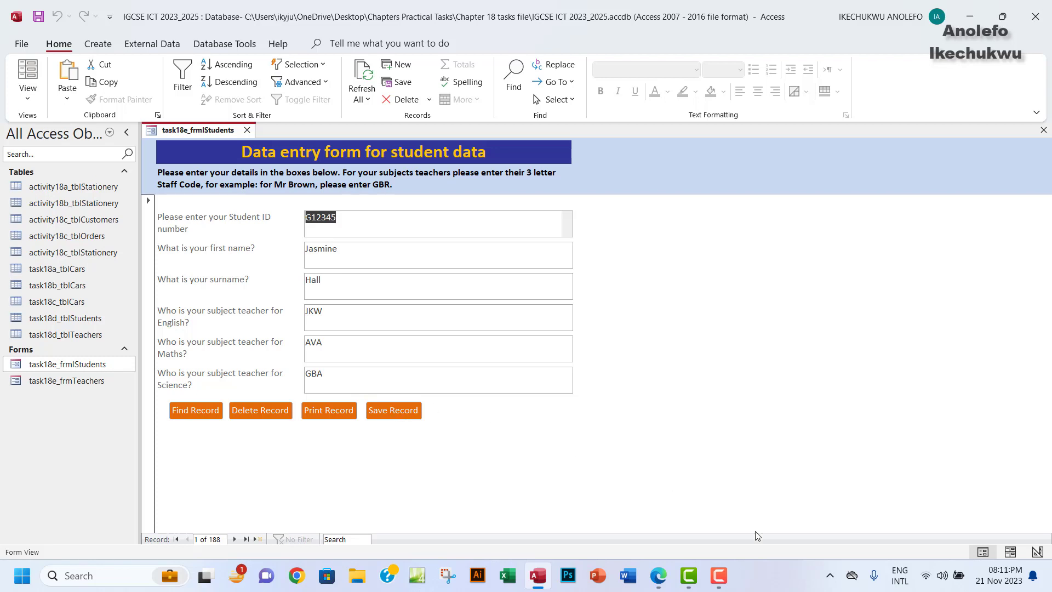
pyautogui.click(660, 576)
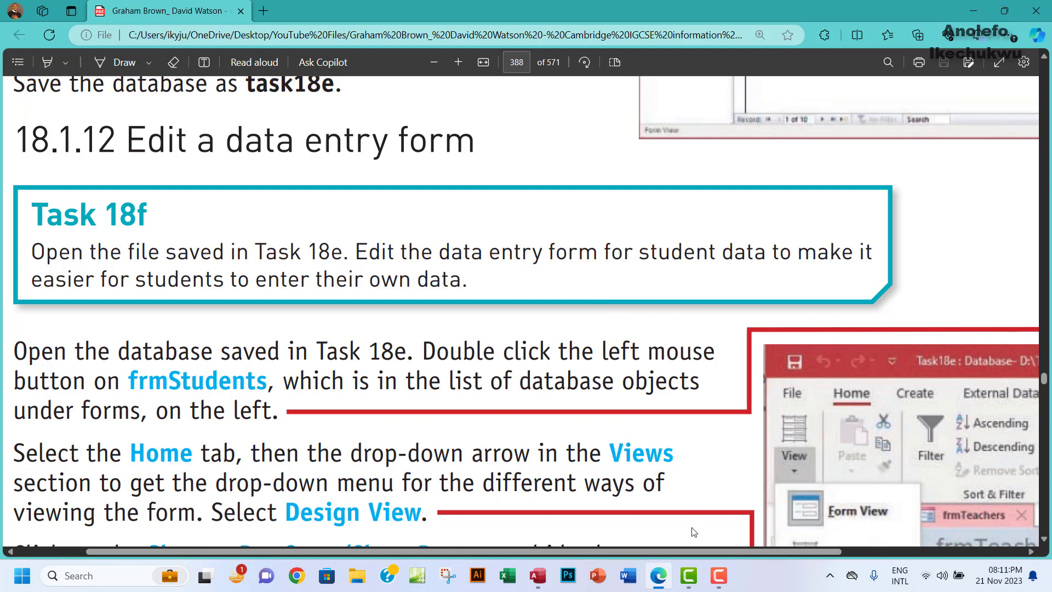
pyautogui.click(547, 580)
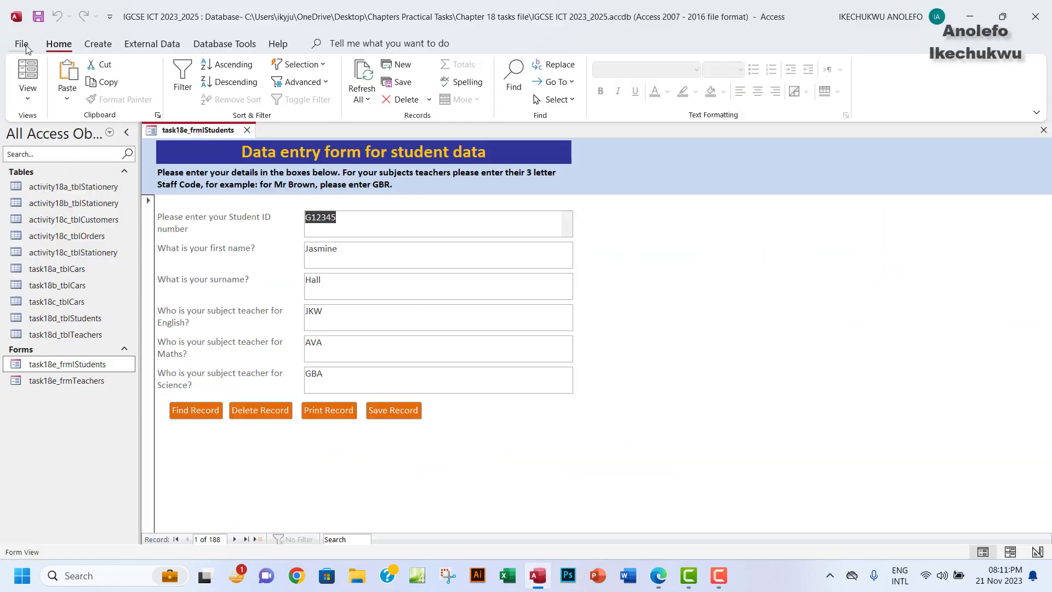
pyautogui.click(23, 45)
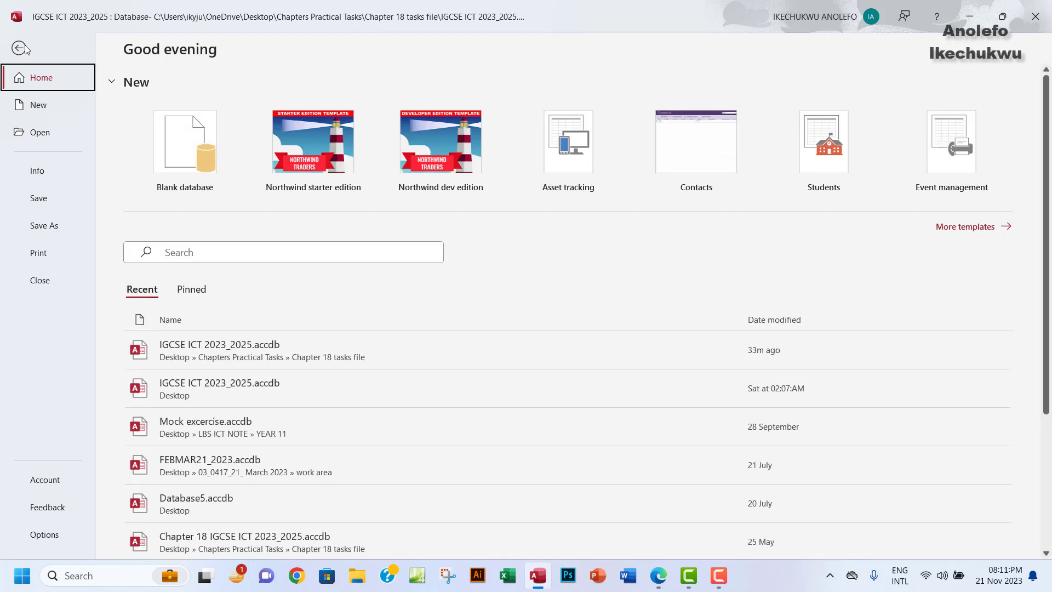
pyautogui.click(23, 47)
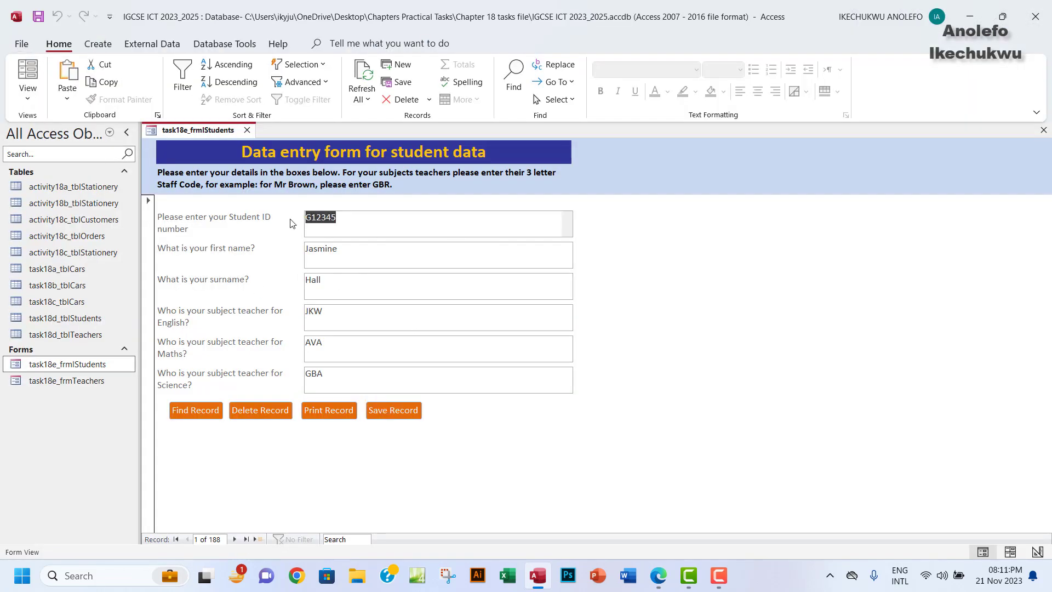
# Save a copy of the current form object as a form named task18f_frmlStudents.
pyautogui.click(21, 43)
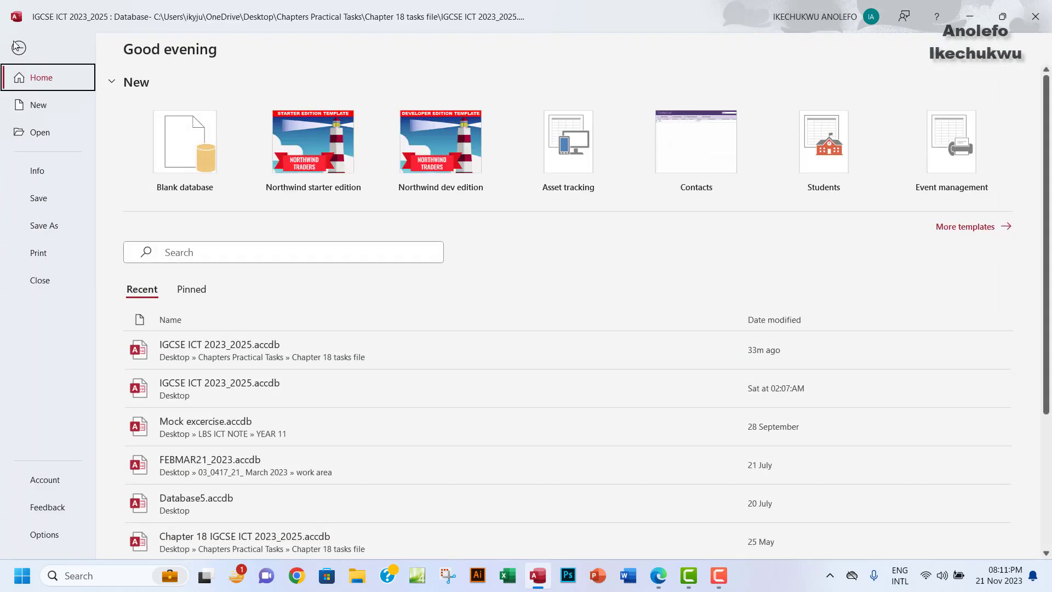
pyautogui.click(57, 230)
pyautogui.click(196, 160)
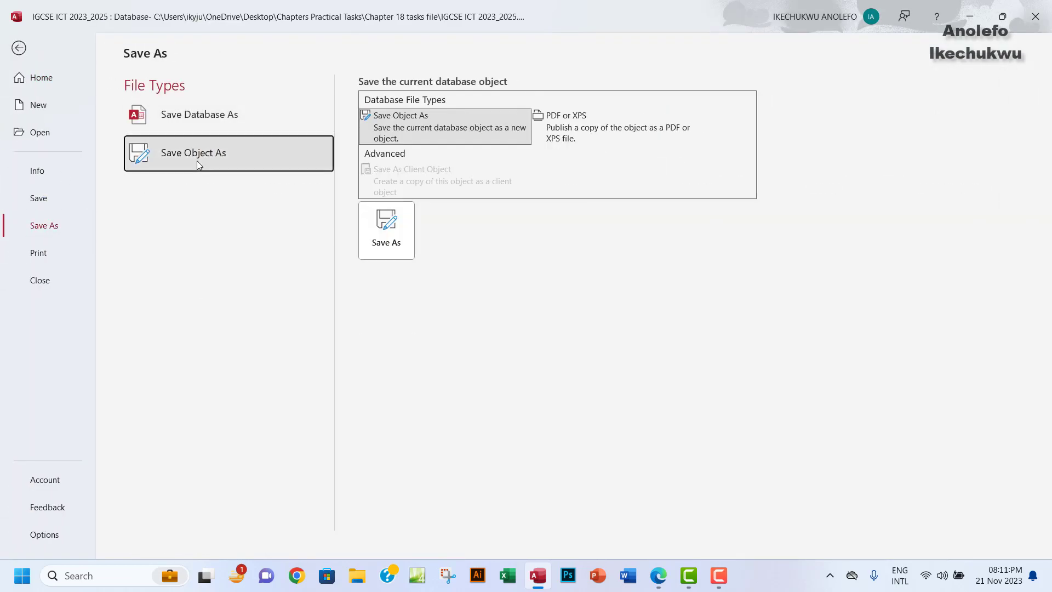
pyautogui.click(394, 251)
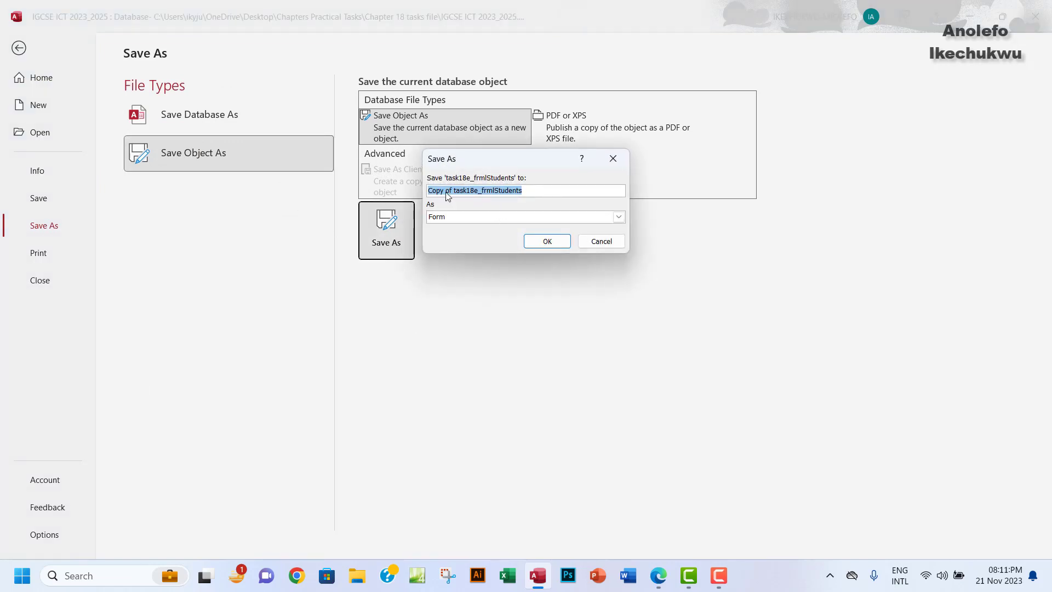
pyautogui.click(452, 192)
pyautogui.moveTo(453, 192); pyautogui.dragTo(419, 192)
pyautogui.press('BackSpace')
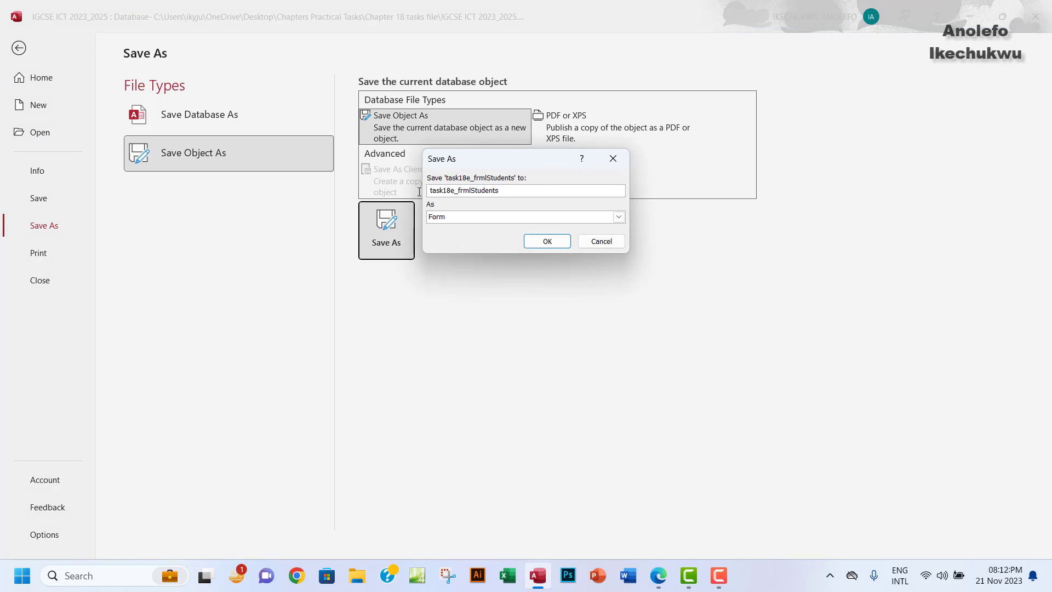
pyautogui.click(454, 191)
pyautogui.press('BackSpace')
pyautogui.write('f')
pyautogui.click(658, 576)
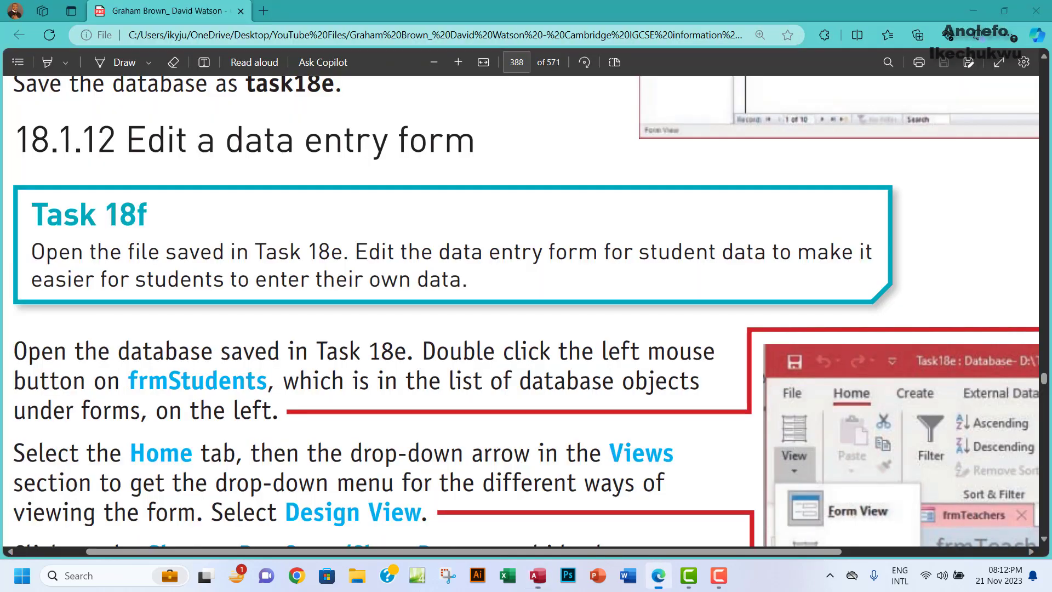
pyautogui.click(658, 576)
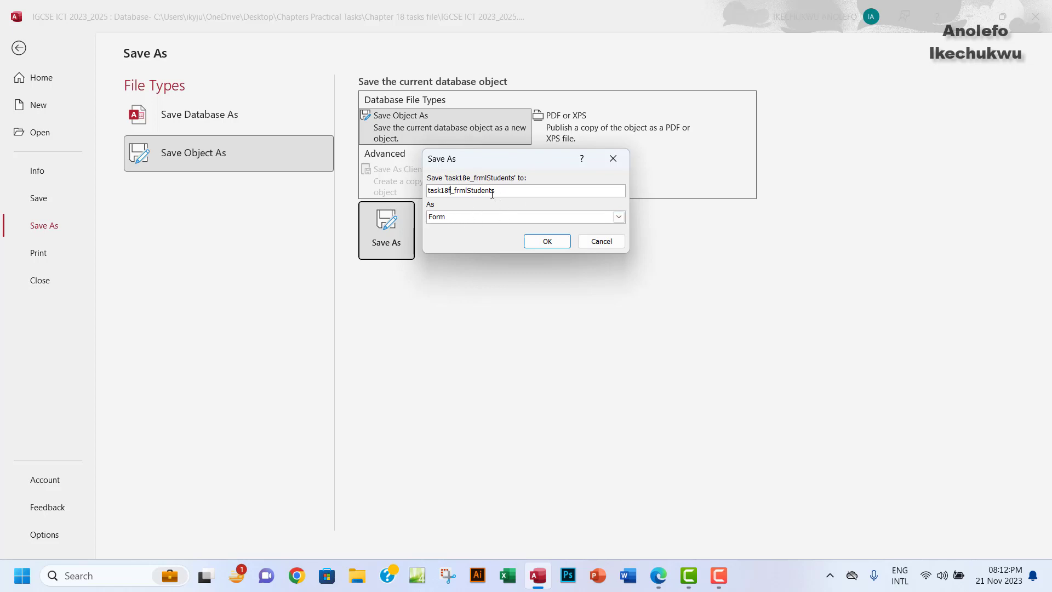
pyautogui.click(546, 245)
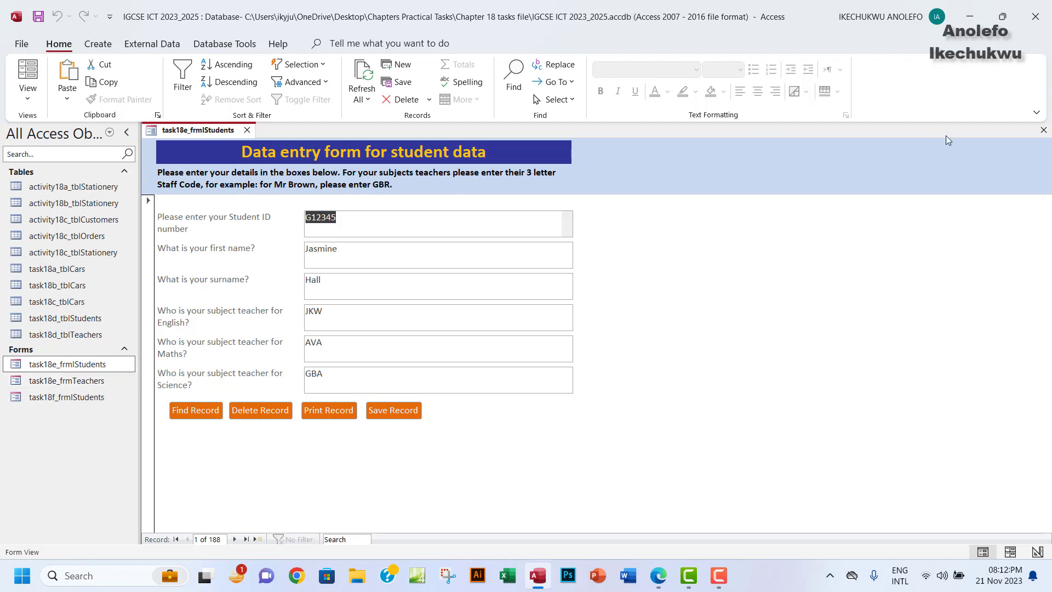
# Close the task18e_frmlStudents form and open the saved copy task18f_frmlStudents.
pyautogui.click(1043, 130)
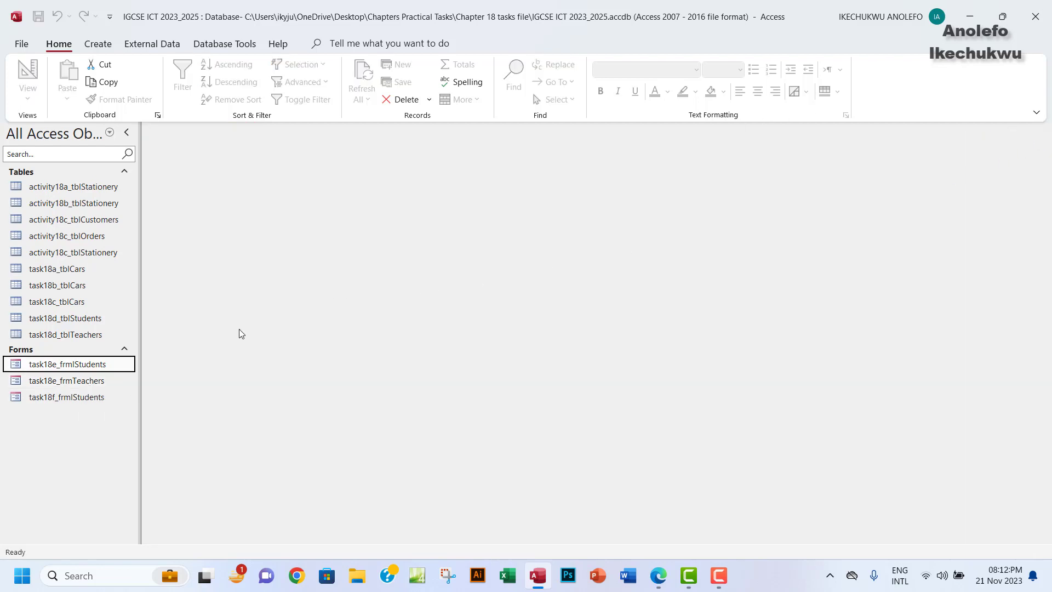
pyautogui.doubleClick(79, 399)
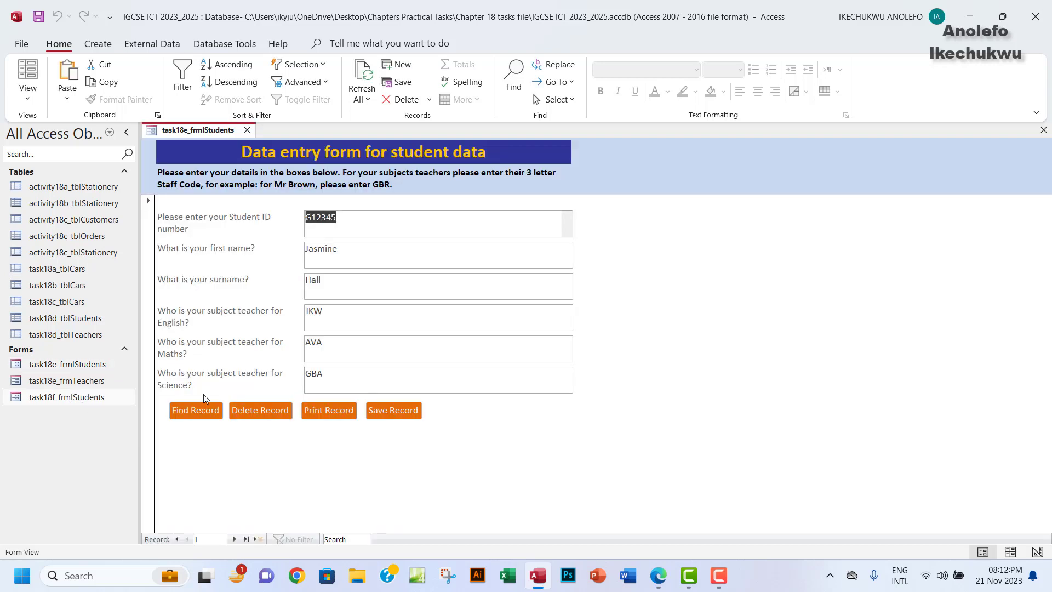